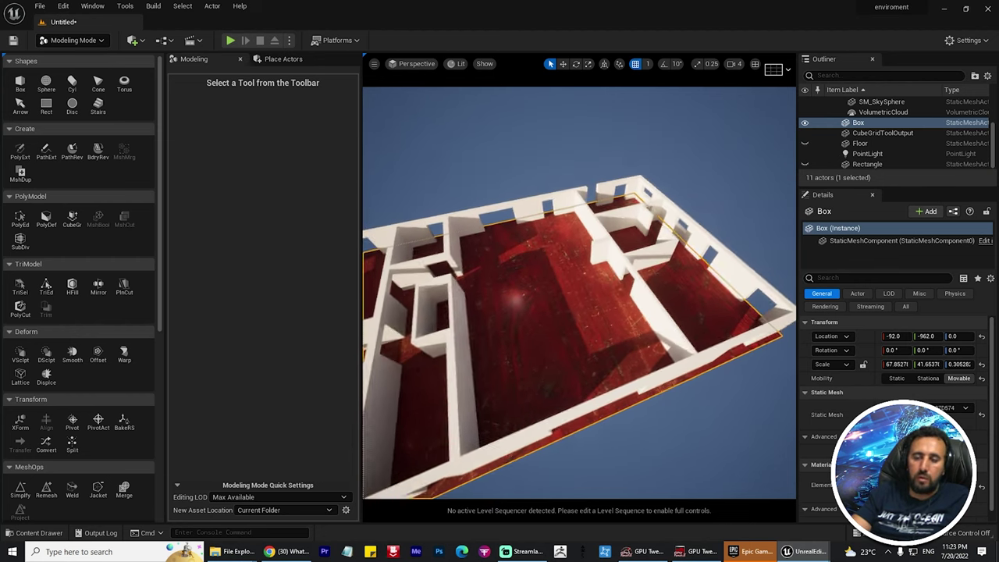
Check the editor modes, then view the floor plan image and close it.
{"action": "left_click", "coordinate": [73, 40]}
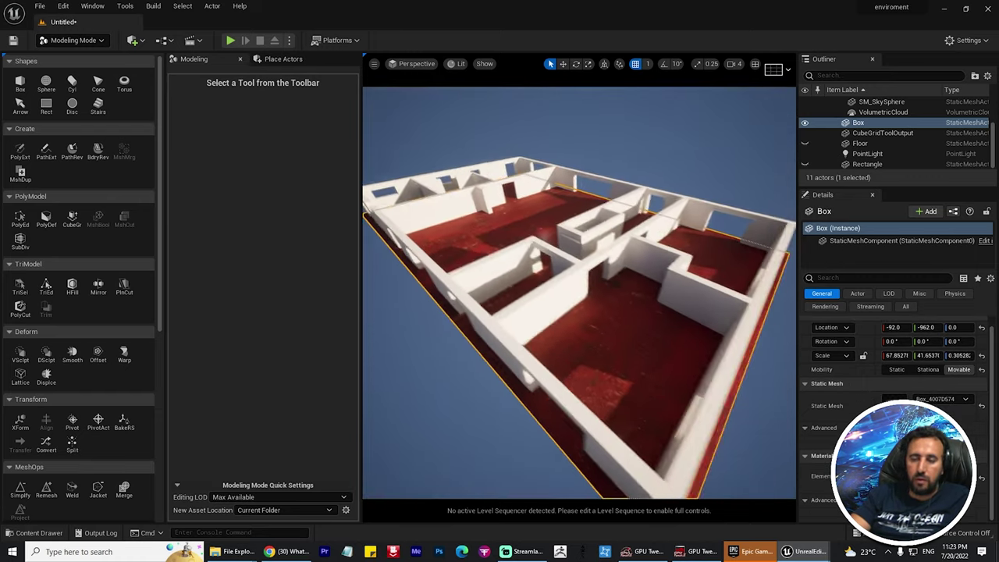
{"action": "key", "text": "alt+Tab"}
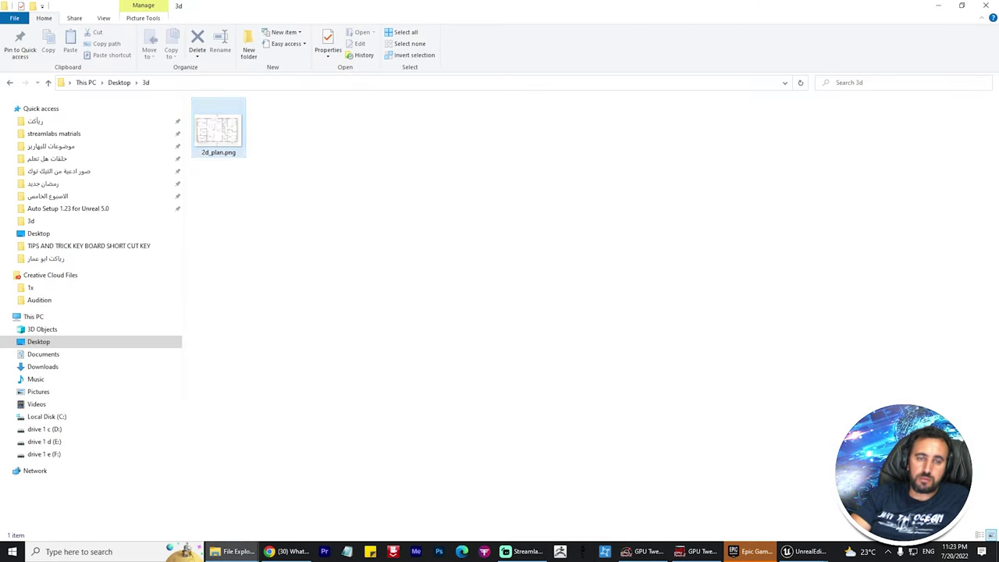
{"action": "key", "text": "Return"}
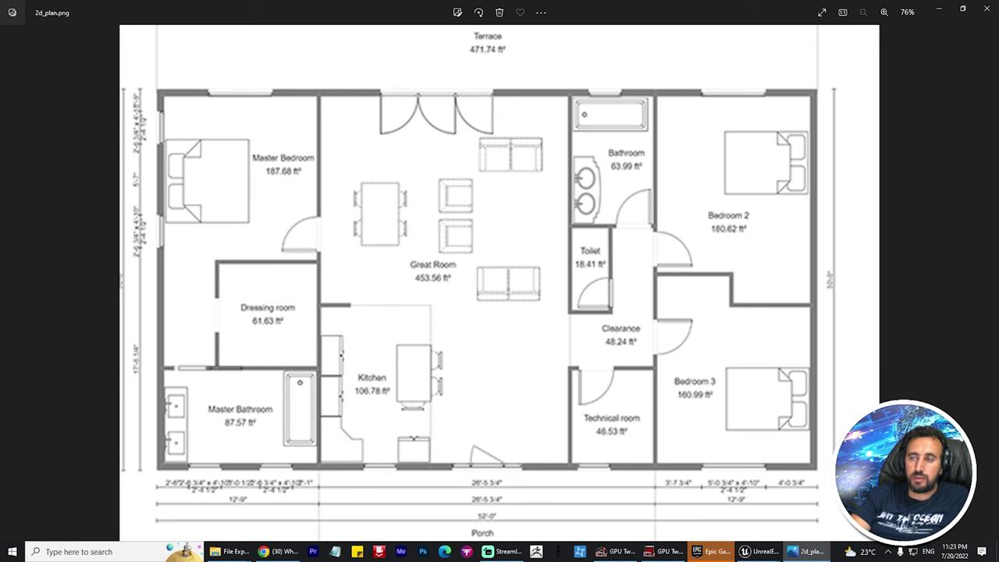
{"action": "key", "text": "alt+F4"}
Orbit the house and dolly in close over its red floor and white walls.
{"action": "key", "text": "alt+Tab"}
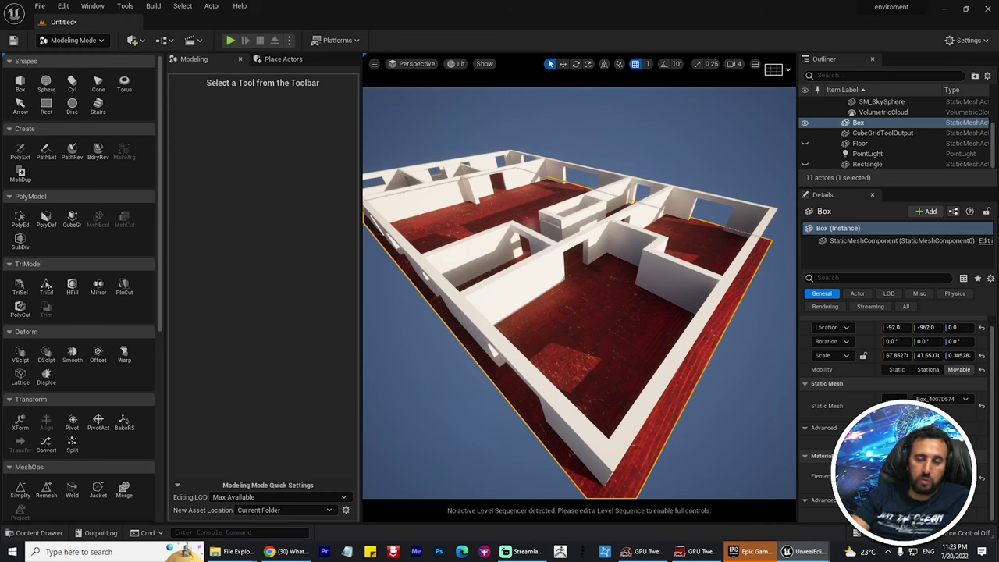
{"action": "mouse_move", "coordinate": [578, 289]}
{"action": "left_mouse_down", "text": "alt"}
{"action": "mouse_move", "coordinate": [515, 235]}
{"action": "mouse_move", "coordinate": [453, 266]}
{"action": "mouse_move", "coordinate": [578, 273]}
{"action": "mouse_move", "coordinate": [577, 242]}
{"action": "left_mouse_up", "text": "alt"}
{"action": "scroll", "coordinate": [577, 296], "scroll_direction": "up", "scroll_amount": 3}
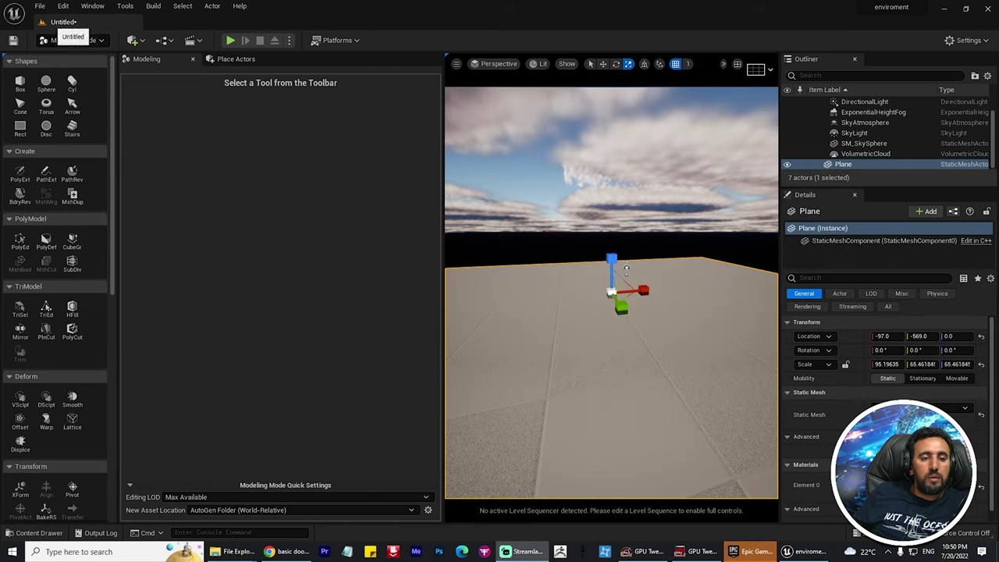
Return to Select mode and create a new Basic-template level, discarding the old one.
{"action": "left_click", "coordinate": [74, 40]}
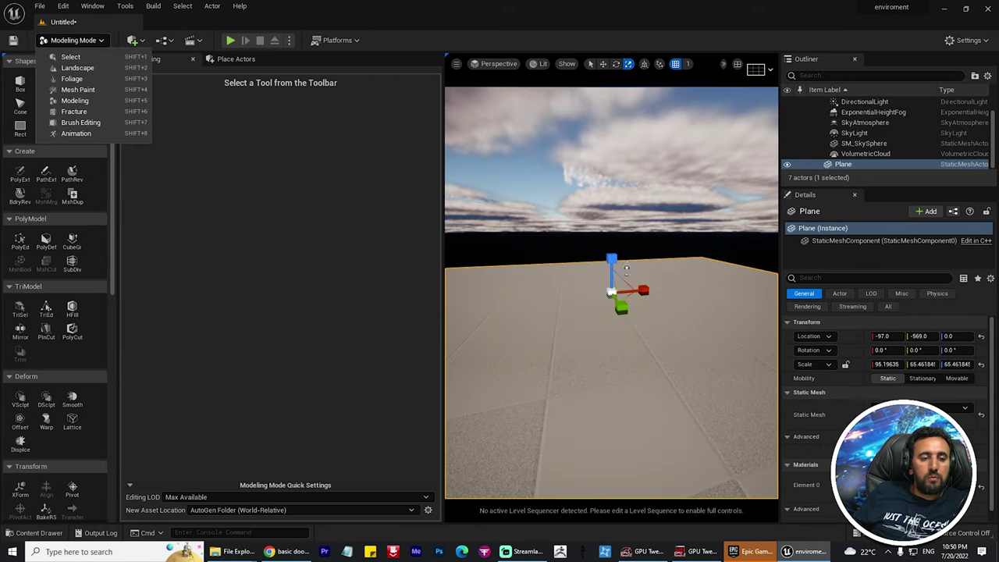
{"action": "left_click", "coordinate": [78, 58]}
{"action": "left_click", "coordinate": [40, 6]}
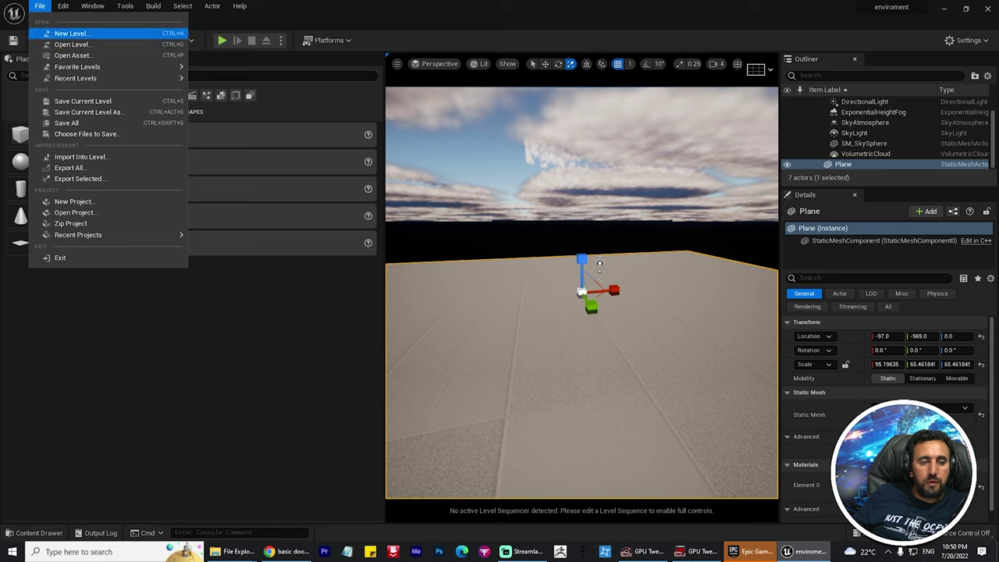
{"action": "left_click", "coordinate": [71, 33]}
{"action": "double_click", "coordinate": [509, 207]}
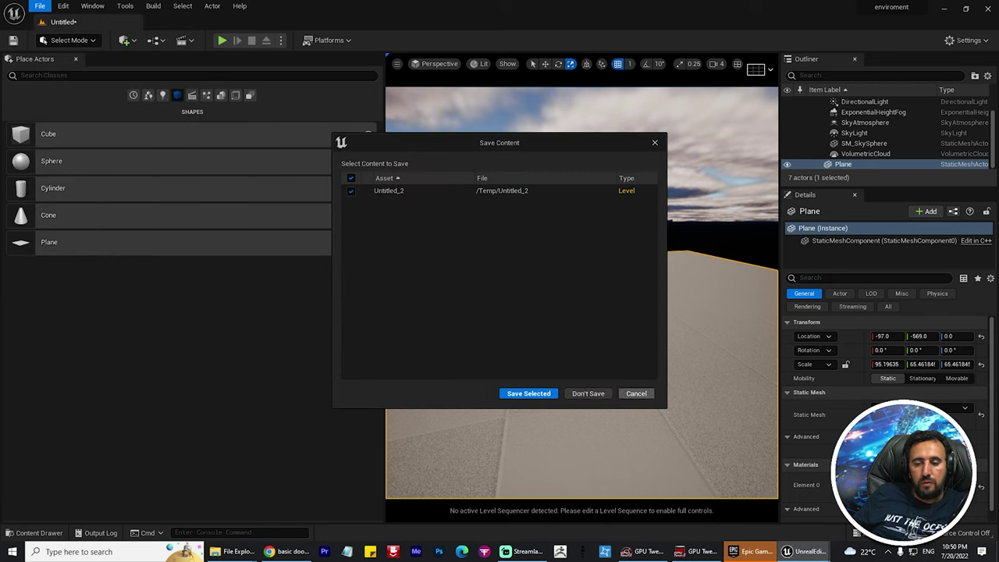
{"action": "left_click", "coordinate": [587, 391]}
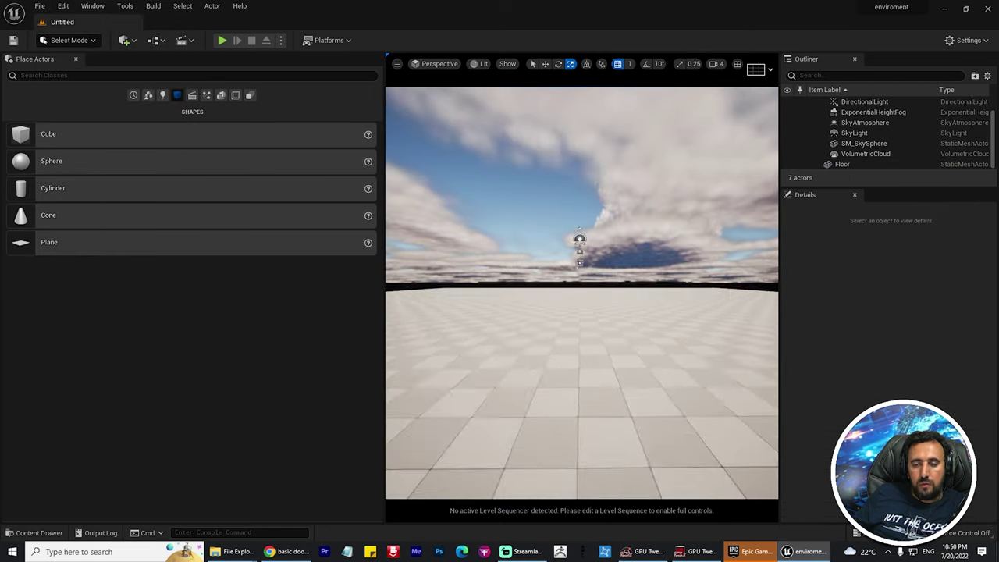
Close the Place Actors panel and tilt the camera down over the checkered floor.
{"action": "mouse_move", "coordinate": [581, 328]}
{"action": "right_mouse_down"}
{"action": "mouse_move", "coordinate": [582, 367]}
{"action": "mouse_move", "coordinate": [582, 312]}
{"action": "mouse_move", "coordinate": [550, 312]}
{"action": "right_mouse_up"}
{"action": "key", "text": "w"}
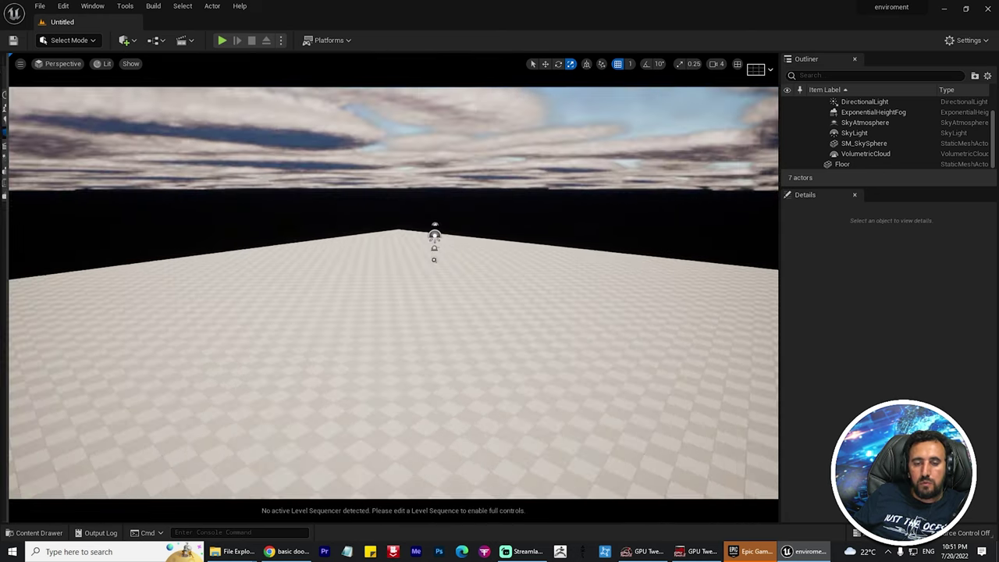
{"action": "right_click_drag", "start_coordinate": [550, 312], "coordinate": [551, 359]}
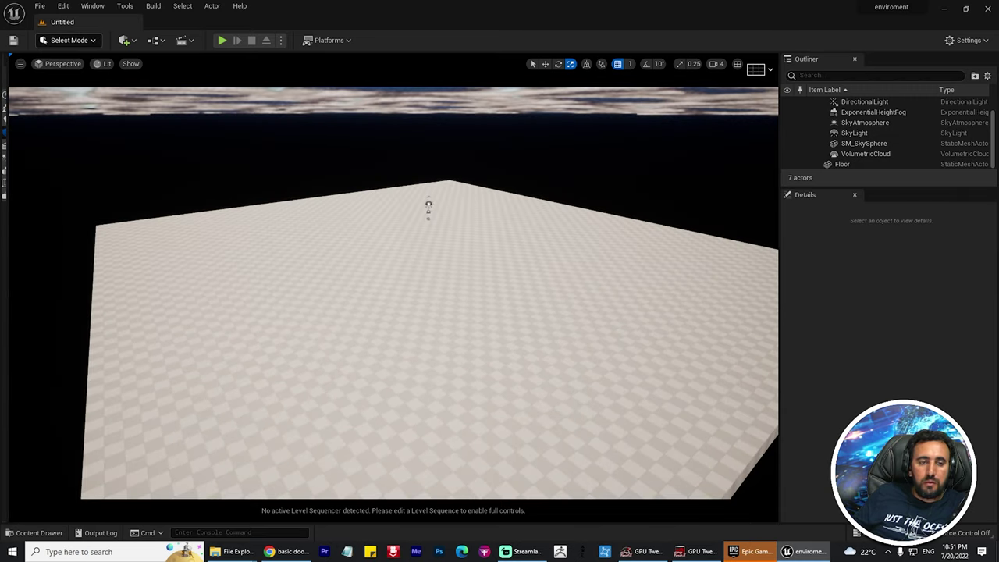
Load the UE4 Classic editor layout from the Window menu.
{"action": "left_click", "coordinate": [69, 40]}
{"action": "left_click", "coordinate": [92, 5]}
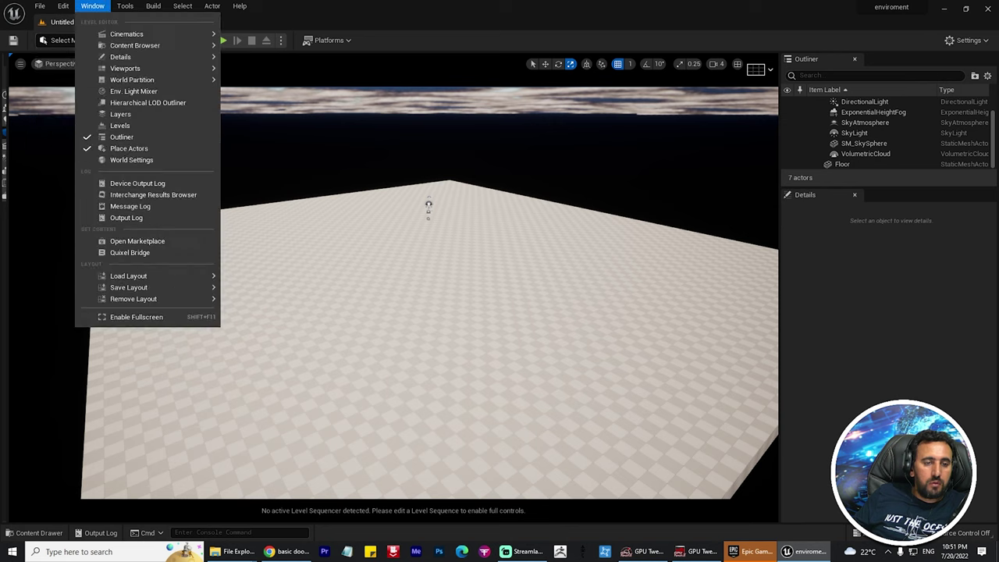
{"action": "left_click", "coordinate": [69, 39]}
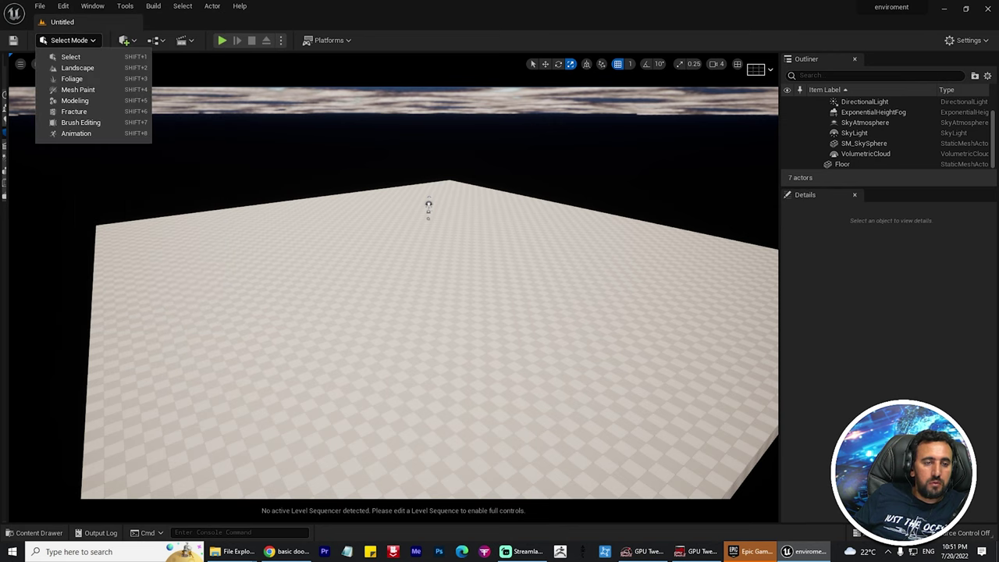
{"action": "key", "text": "Escape"}
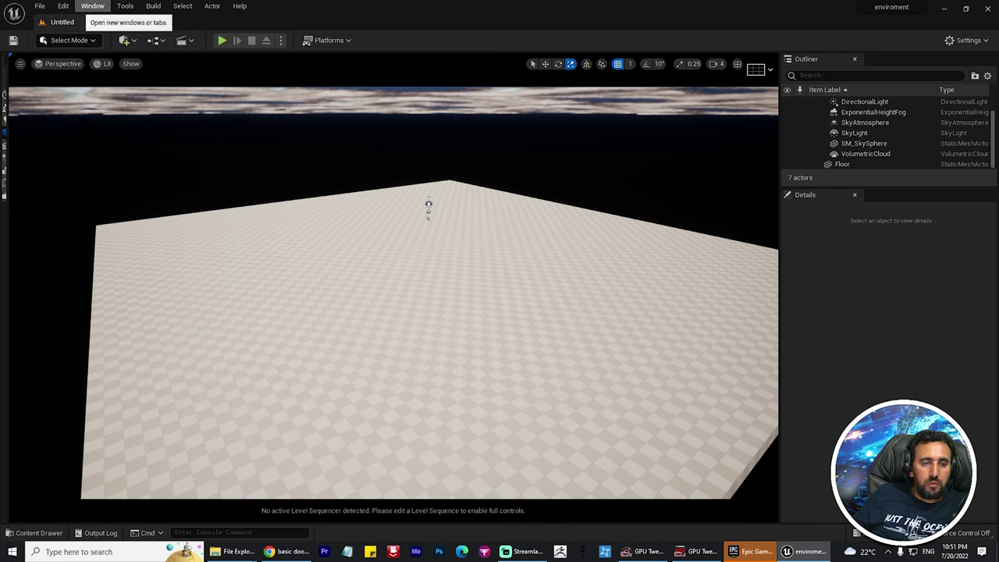
{"action": "left_click", "coordinate": [92, 5]}
{"action": "left_click", "coordinate": [92, 5]}
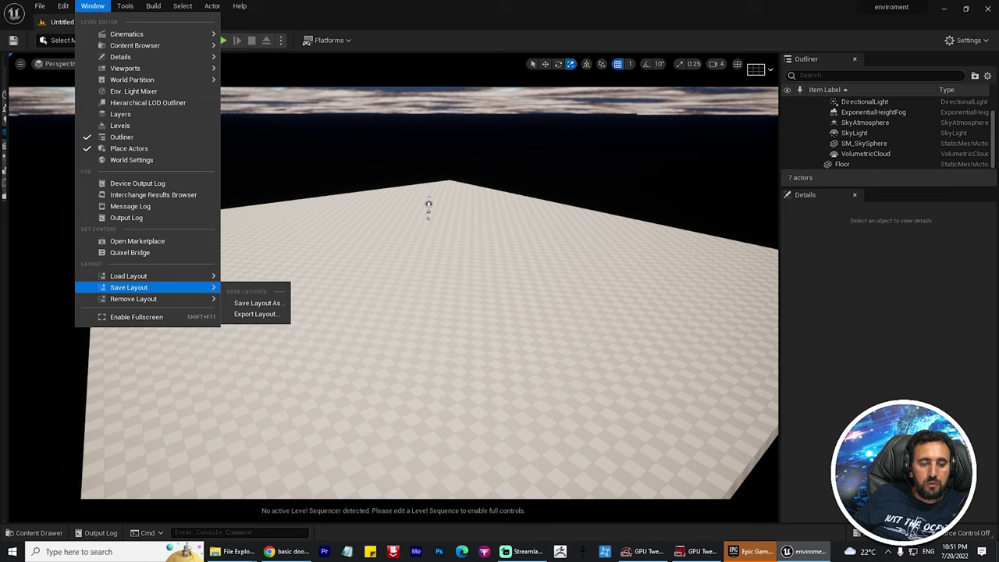
{"action": "mouse_move", "coordinate": [128, 276]}
{"action": "left_click", "coordinate": [262, 302]}
{"action": "right_click_drag", "start_coordinate": [398, 296], "coordinate": [398, 359]}
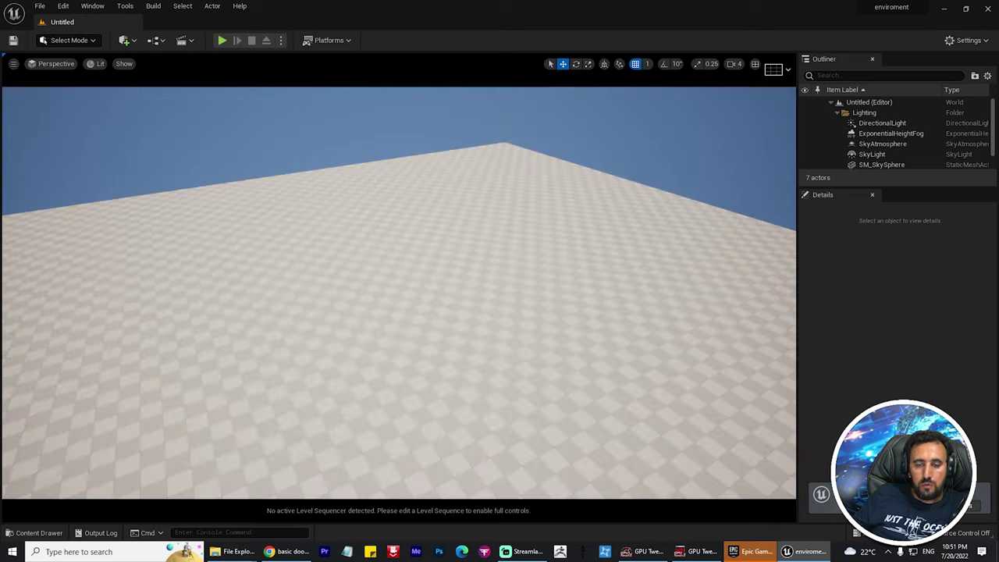
Bring back the Place Actors panel docked on the left.
{"action": "left_click", "coordinate": [92, 5]}
{"action": "left_click", "coordinate": [117, 159]}
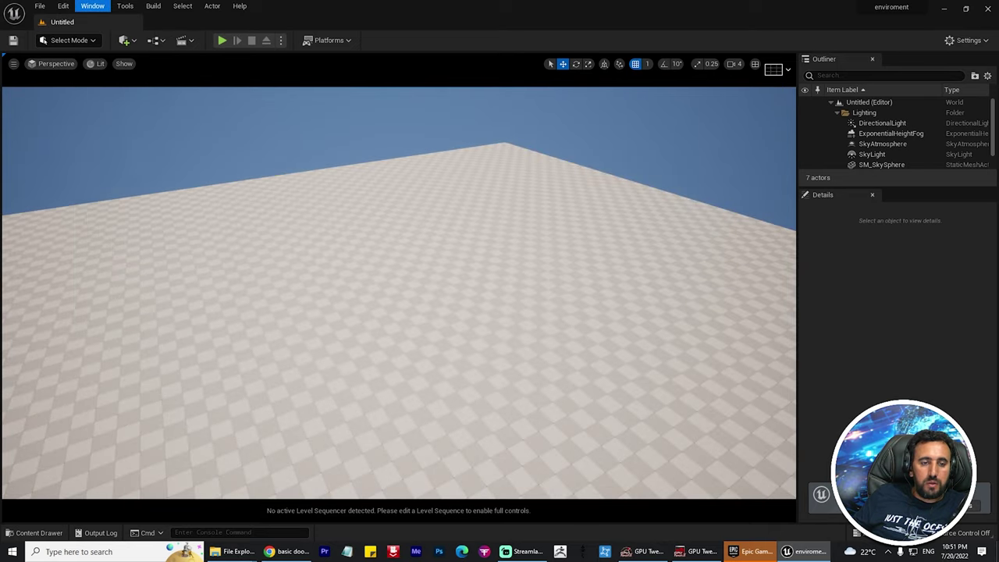
{"action": "right_click_drag", "start_coordinate": [398, 359], "coordinate": [394, 351]}
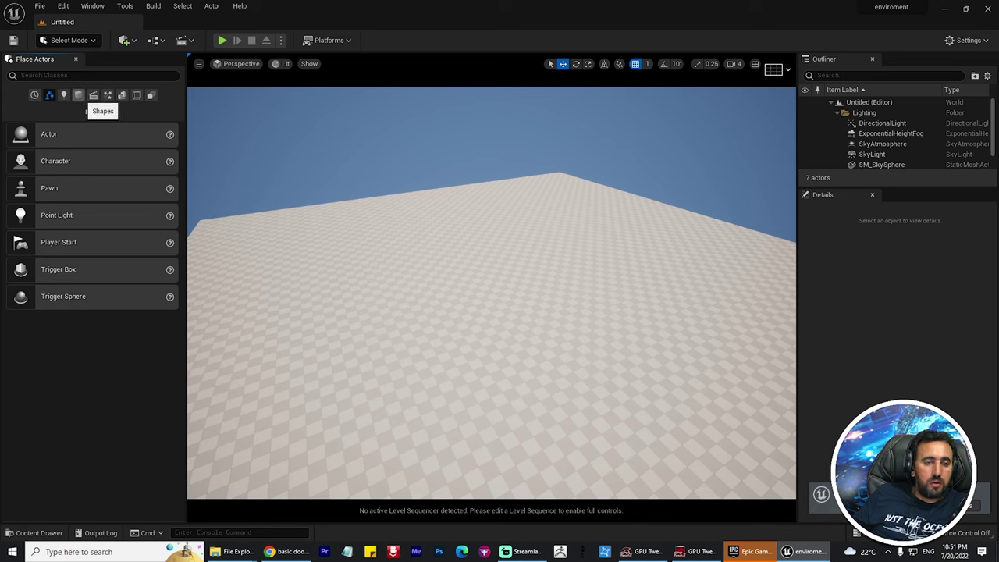
Place a Shapes Plane onto the level and delete the checkered Floor.
{"action": "left_click", "coordinate": [79, 95]}
{"action": "left_click_drag", "start_coordinate": [48, 242], "coordinate": [461, 283]}
{"action": "left_click", "coordinate": [460, 282]}
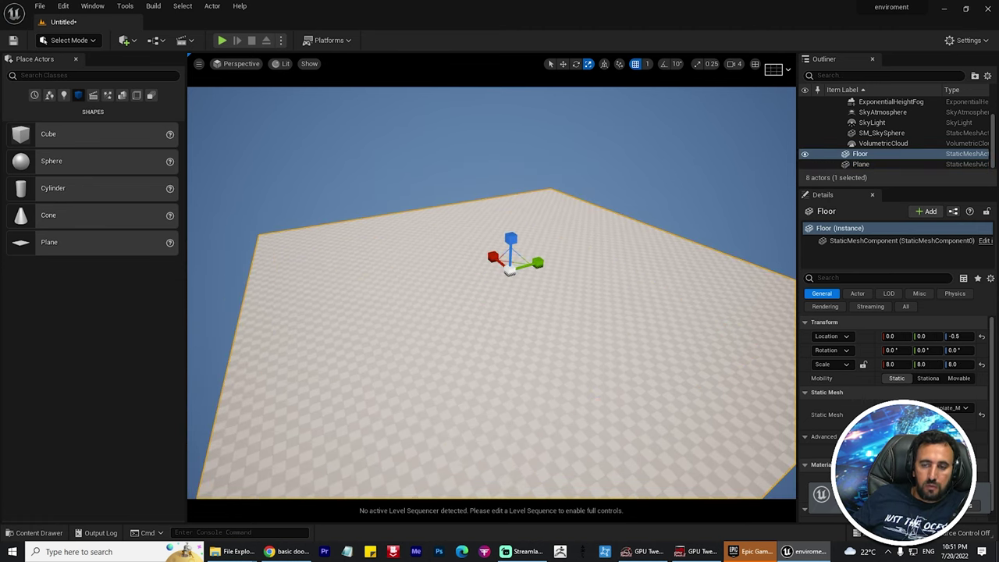
{"action": "key", "text": "Delete"}
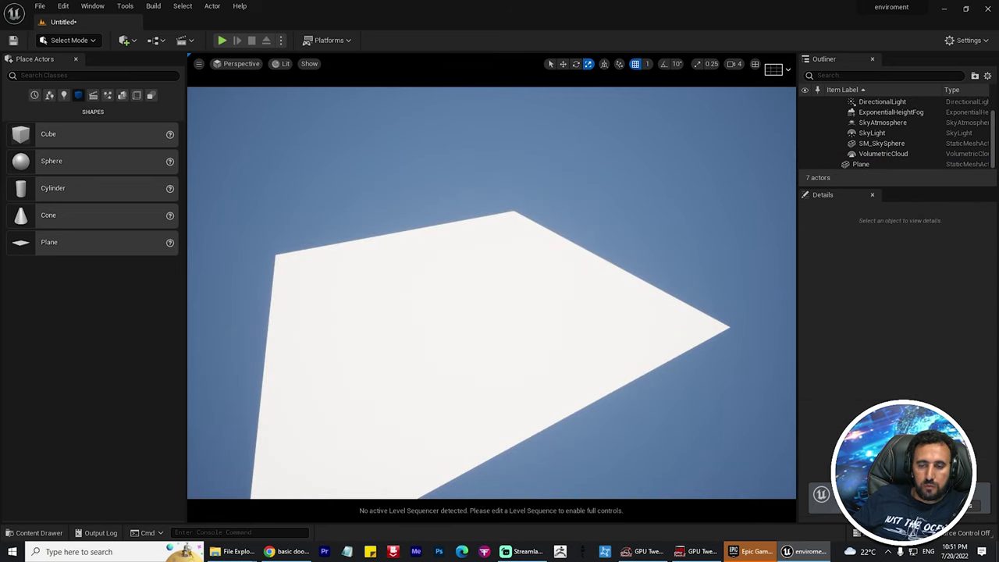
{"action": "right_click_drag", "start_coordinate": [461, 283], "coordinate": [484, 265]}
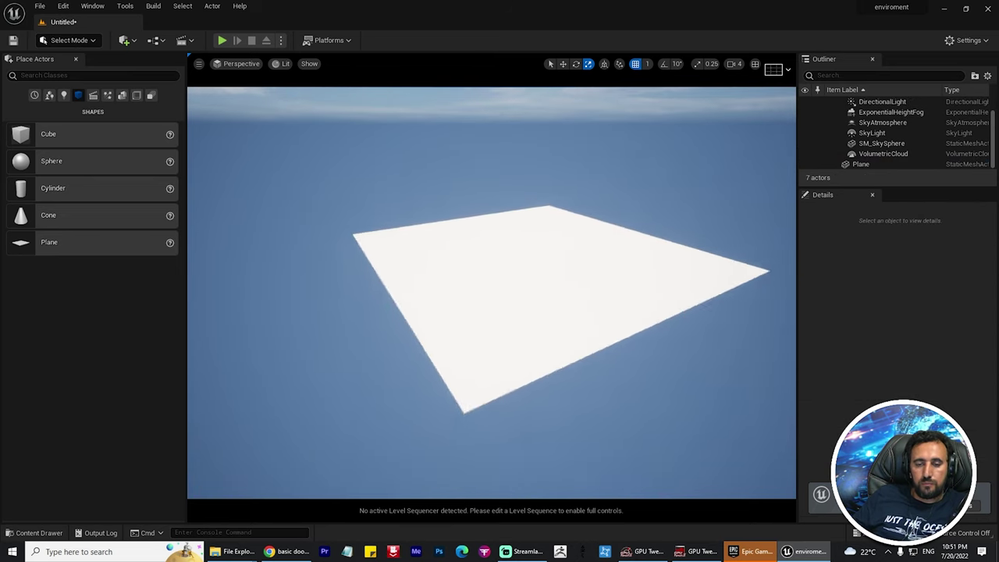
Restore the deleted Floor with undo and focus the view on the Plane.
{"action": "key", "text": "ctrl+z"}
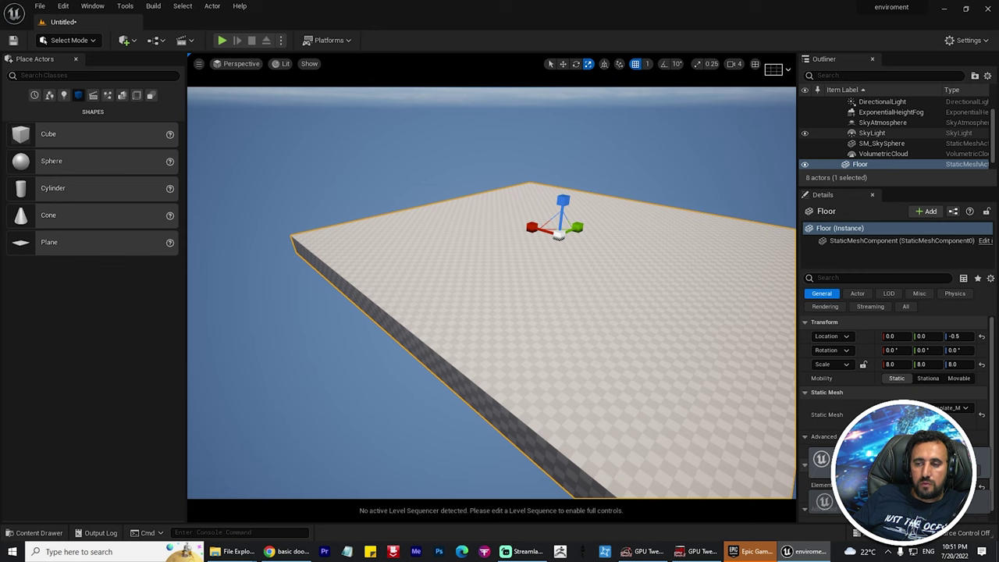
{"action": "scroll", "coordinate": [897, 145], "scroll_direction": "down", "scroll_amount": 1}
{"action": "left_click", "coordinate": [861, 164]}
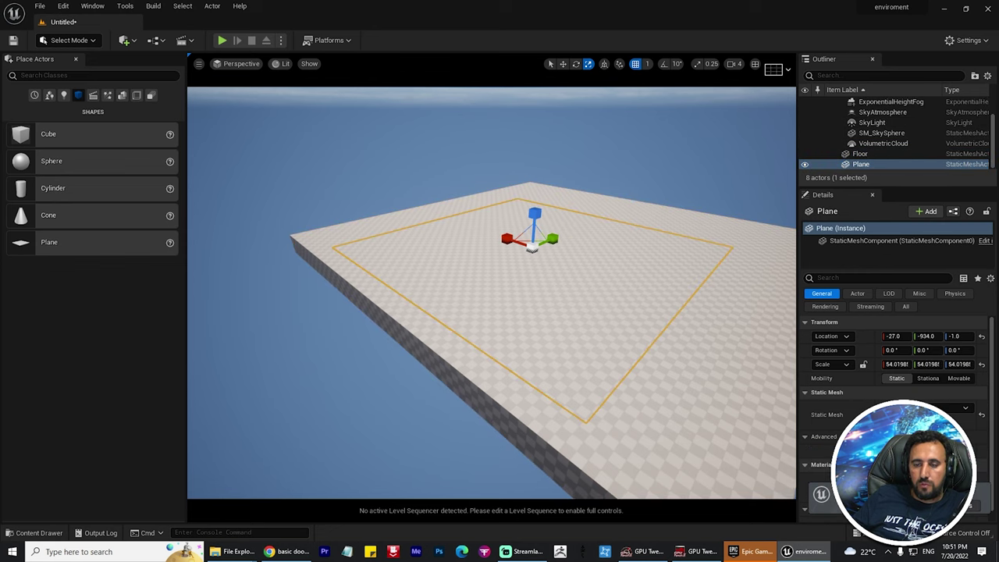
{"action": "key", "text": "f"}
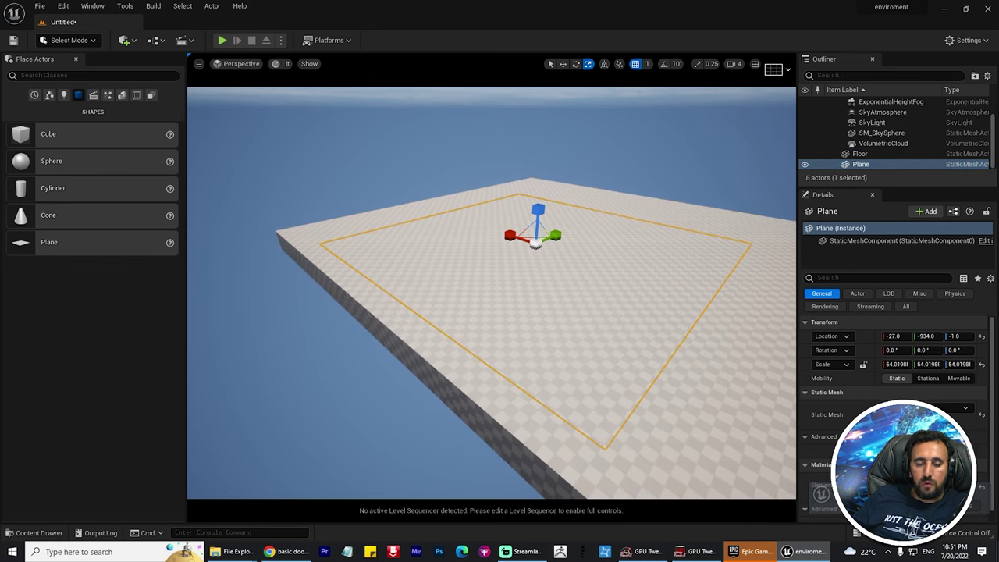
{"action": "key", "text": "alt+Tab"}
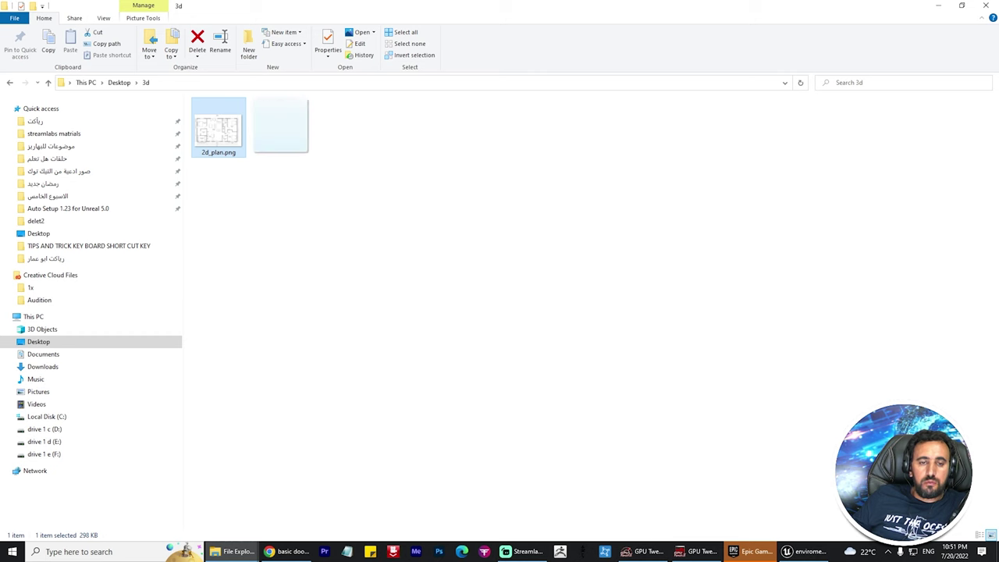
{"action": "key", "text": "Return"}
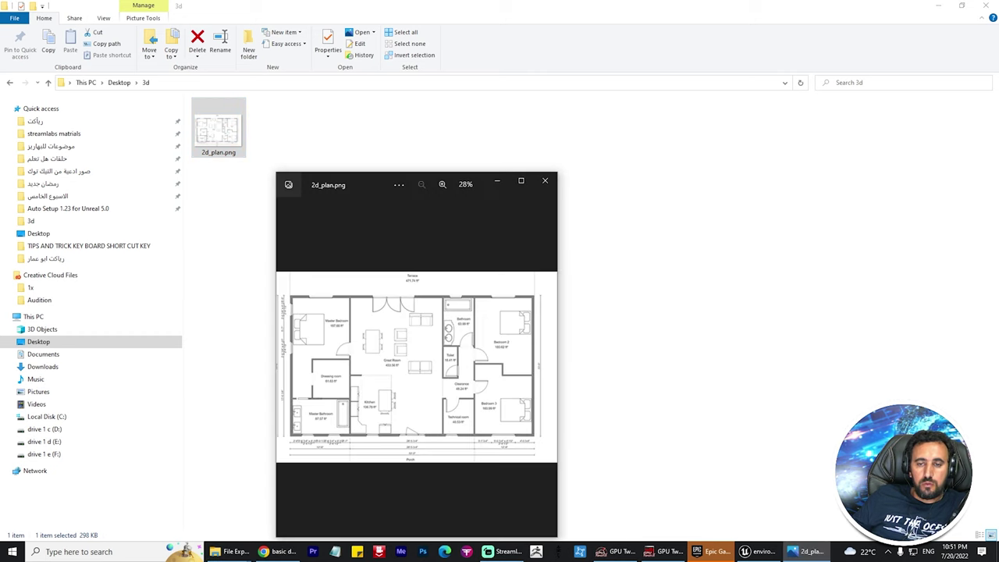
{"action": "left_click", "coordinate": [520, 181]}
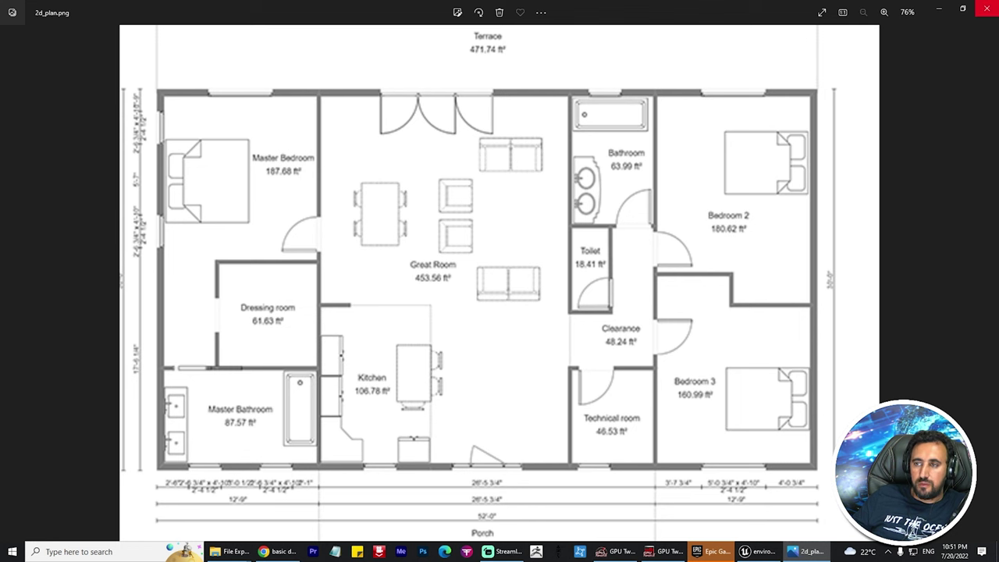
{"action": "left_click", "coordinate": [986, 8]}
{"action": "left_click_drag", "start_coordinate": [217, 123], "coordinate": [437, 178]}
{"action": "key", "text": "alt+Tab"}
{"action": "key", "text": "alt+Tab"}
{"action": "key", "text": "Escape"}
{"action": "key", "text": "alt+Tab"}
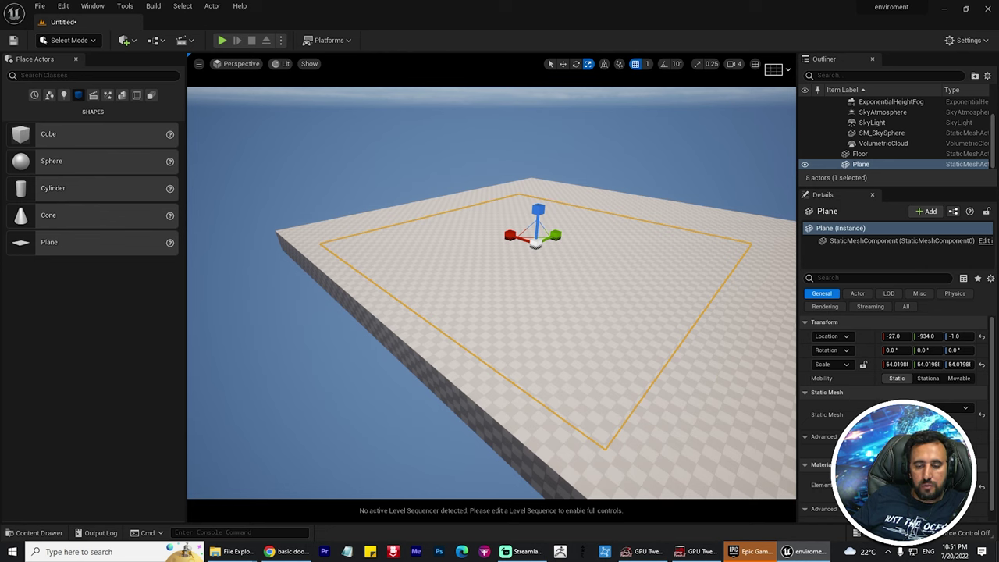
Open the Content Drawer and add a new folder under Content.
{"action": "key", "text": "ctrl+space"}
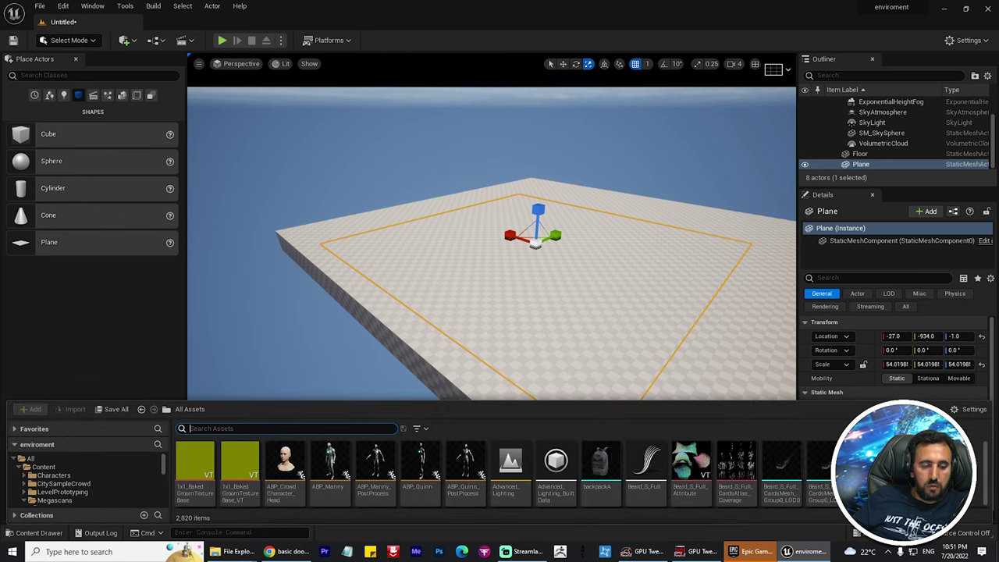
{"action": "left_click", "coordinate": [859, 154]}
{"action": "key", "text": "ctrl+space"}
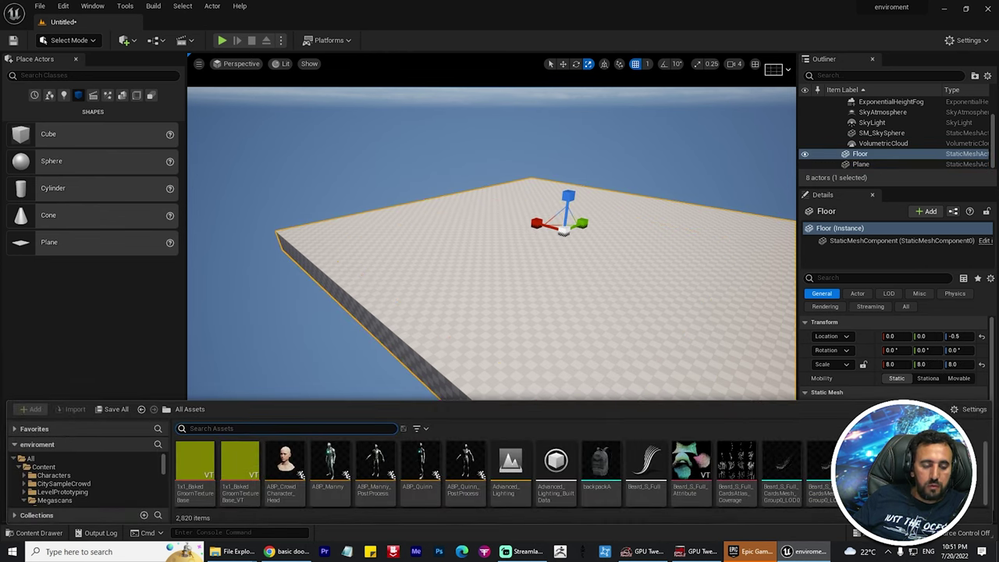
{"action": "left_click", "coordinate": [43, 467]}
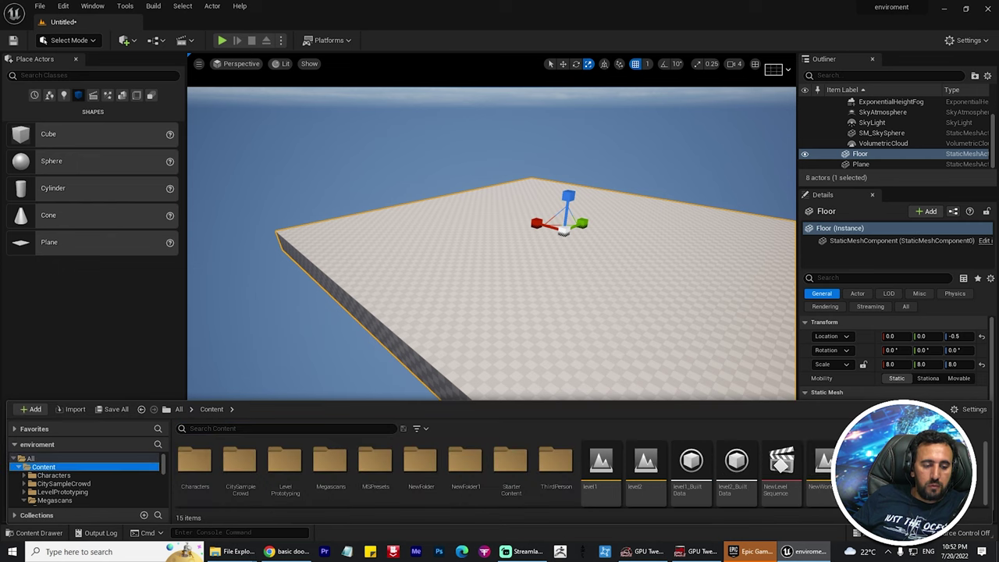
{"action": "left_click", "coordinate": [31, 409]}
{"action": "left_click", "coordinate": [55, 97]}
{"action": "type", "text": "3d_a"}
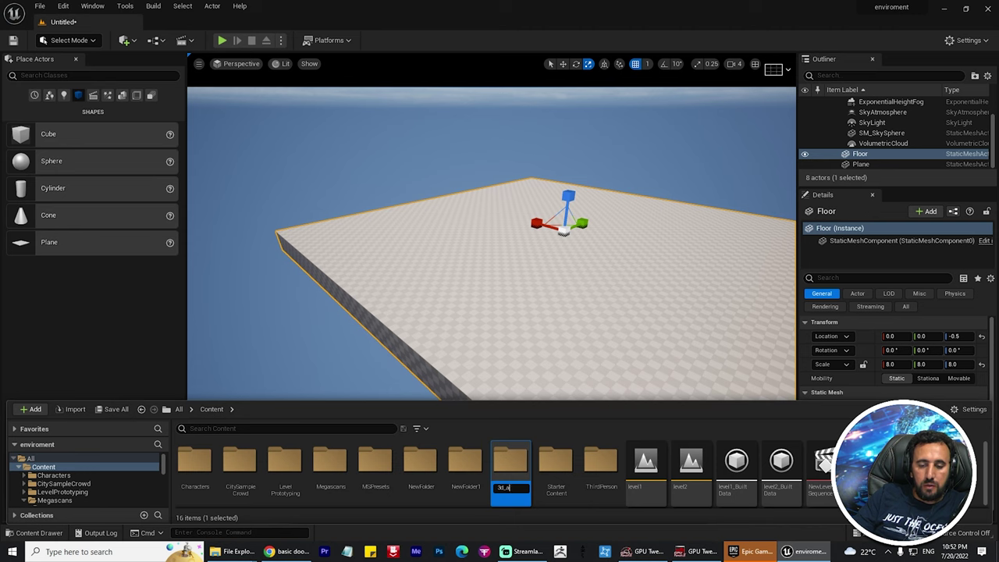
Name the folder 3d_ar and import 2d_plan.png into it from File Explorer.
{"action": "key", "text": "Return"}
{"action": "key", "text": "Return"}
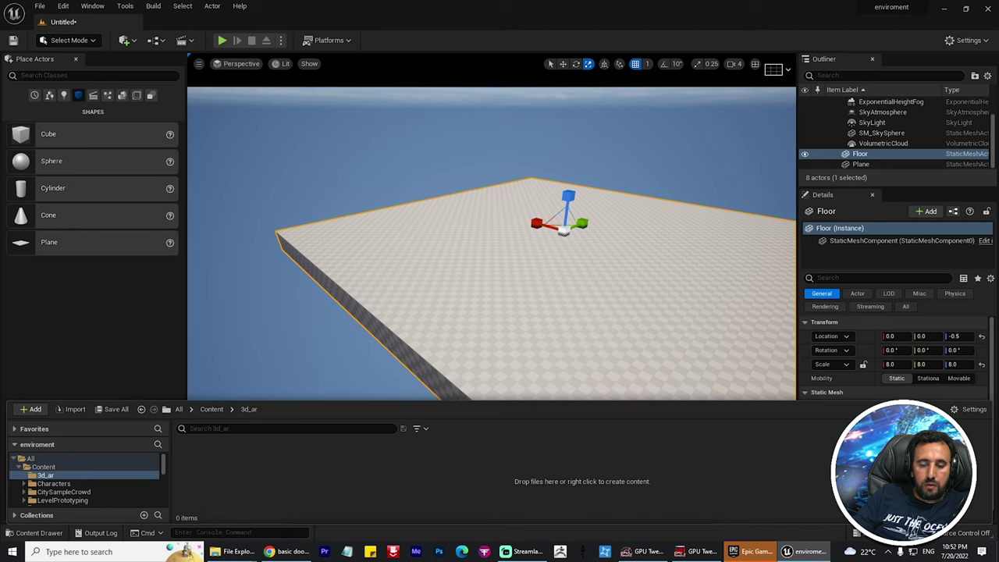
{"action": "key", "text": "alt+Tab"}
{"action": "left_click_drag", "start_coordinate": [219, 128], "coordinate": [377, 211]}
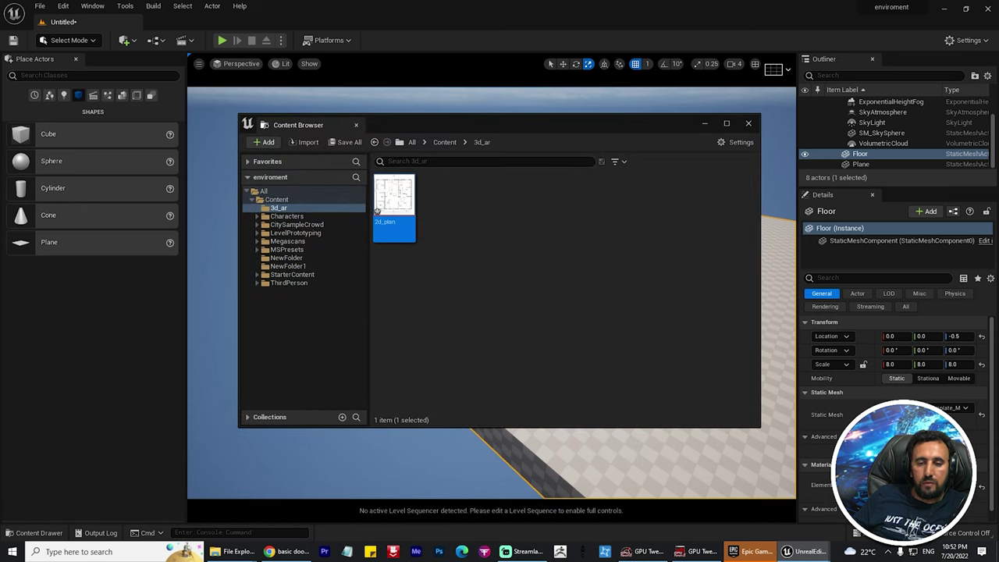
Create 2d_plan_Mat from the 2d_plan texture and apply it to the Floor.
{"action": "key", "text": "ctrl+space"}
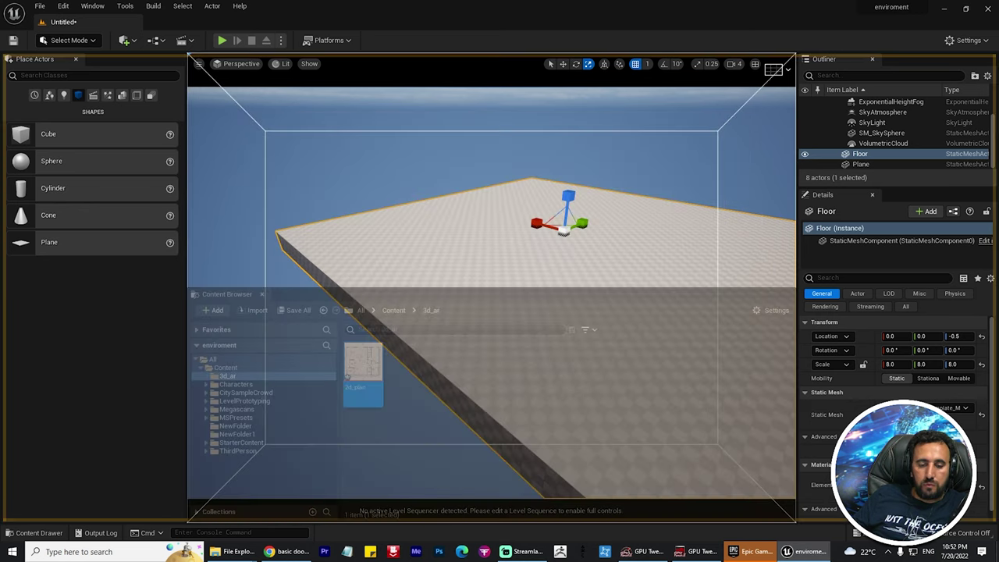
{"action": "right_click", "coordinate": [277, 441]}
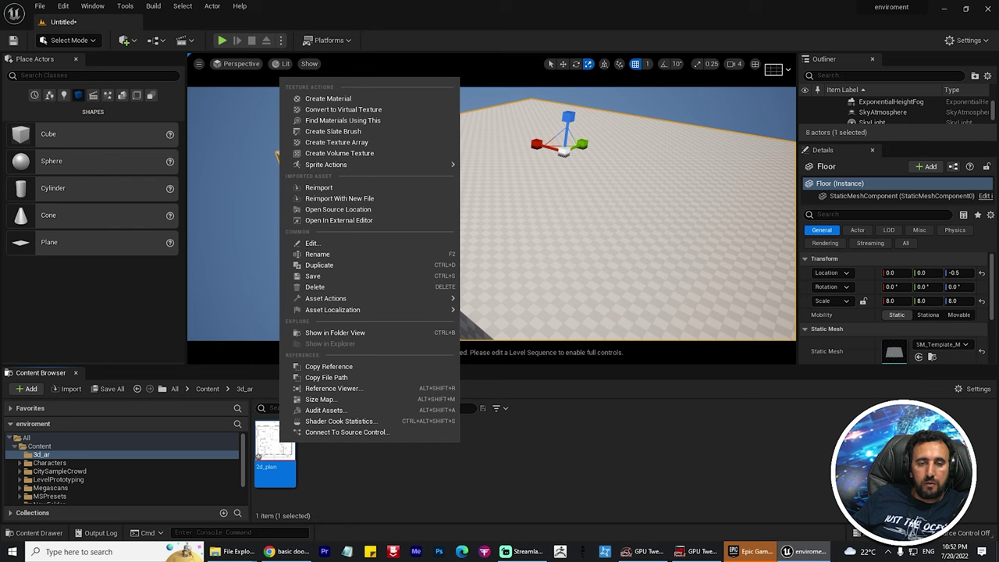
{"action": "left_click", "coordinate": [312, 98]}
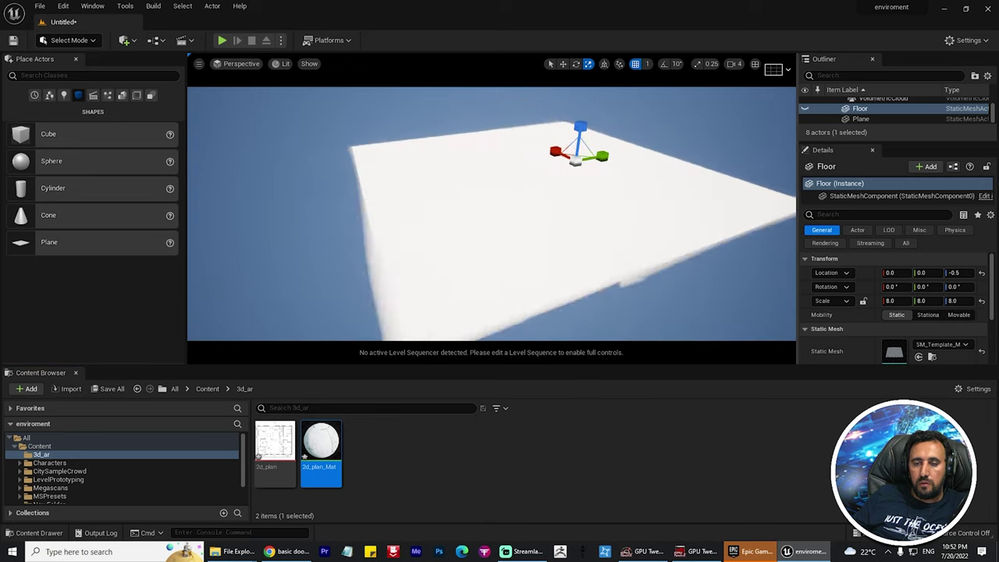
{"action": "mouse_move", "coordinate": [321, 445]}
{"action": "left_mouse_down"}
{"action": "mouse_move", "coordinate": [403, 404]}
{"action": "mouse_move", "coordinate": [484, 234]}
{"action": "left_mouse_up"}
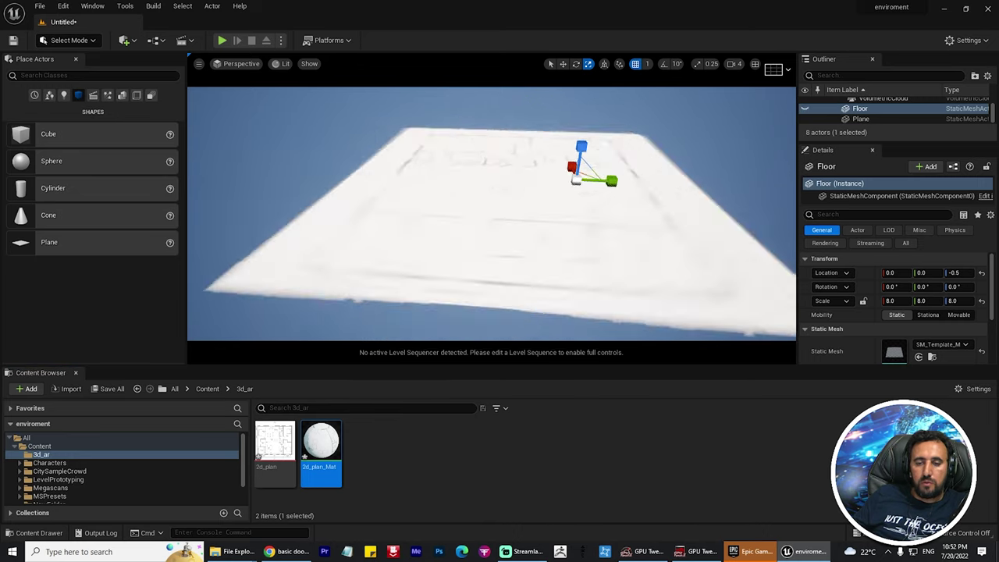
{"action": "right_click_drag", "start_coordinate": [484, 234], "coordinate": [437, 249]}
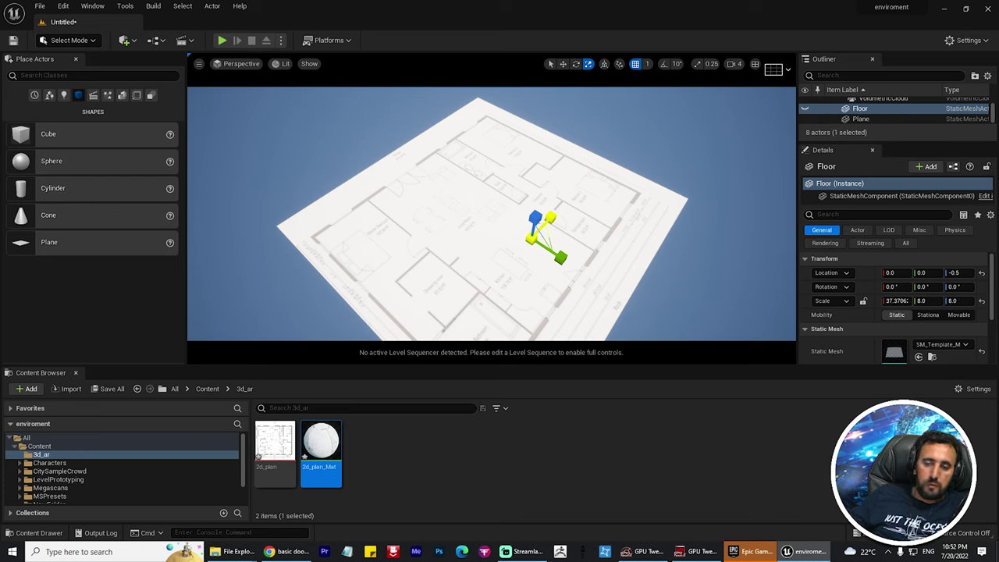
Stretch the Plane along its X axis to about 75.7.
{"action": "double_click", "coordinate": [861, 118]}
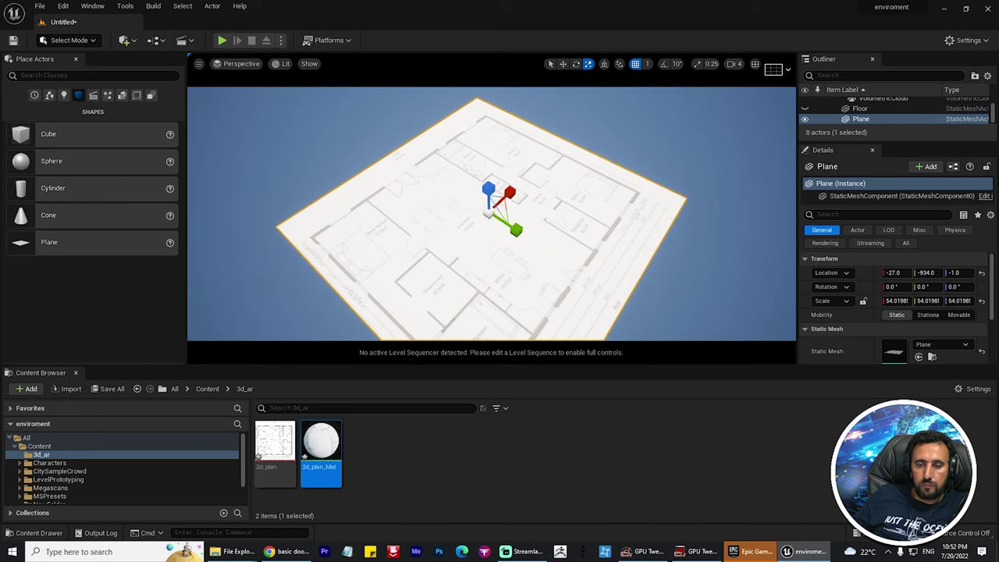
{"action": "left_click_drag", "start_coordinate": [493, 183], "coordinate": [562, 184]}
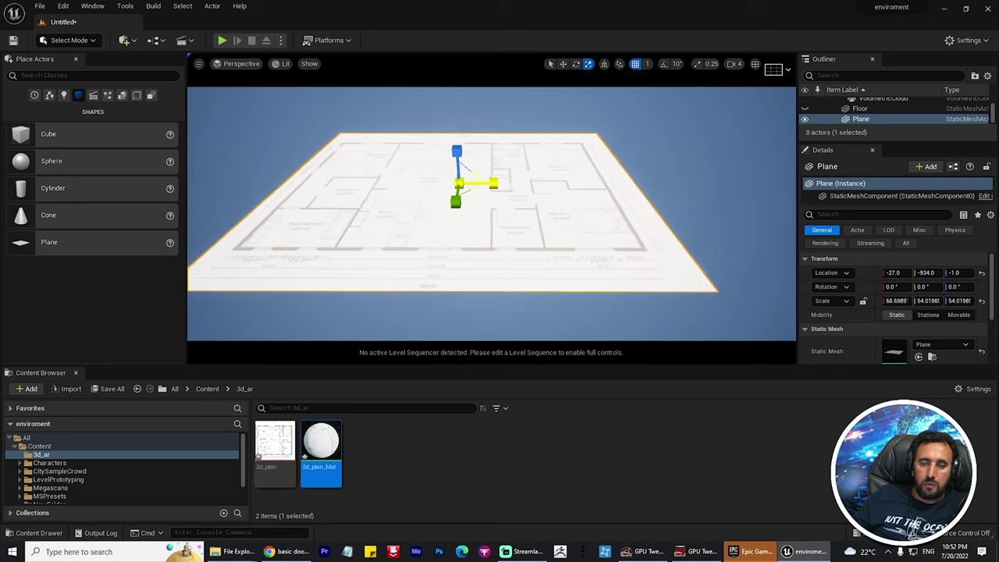
{"action": "mouse_move", "coordinate": [468, 218]}
{"action": "right_mouse_down"}
{"action": "mouse_move", "coordinate": [452, 203]}
{"action": "mouse_move", "coordinate": [468, 195]}
{"action": "mouse_move", "coordinate": [437, 210]}
{"action": "right_mouse_up"}
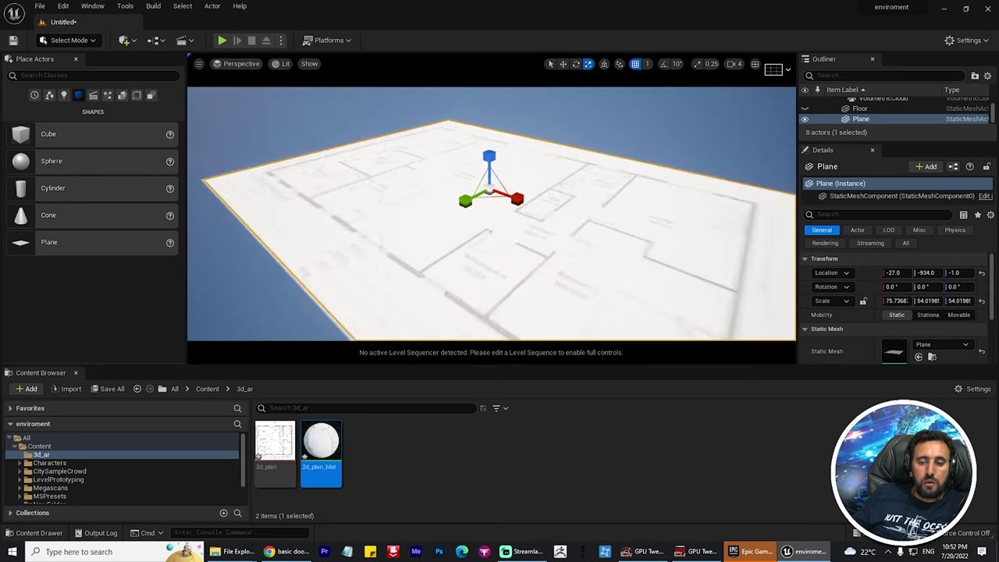
{"action": "left_click", "coordinate": [69, 40]}
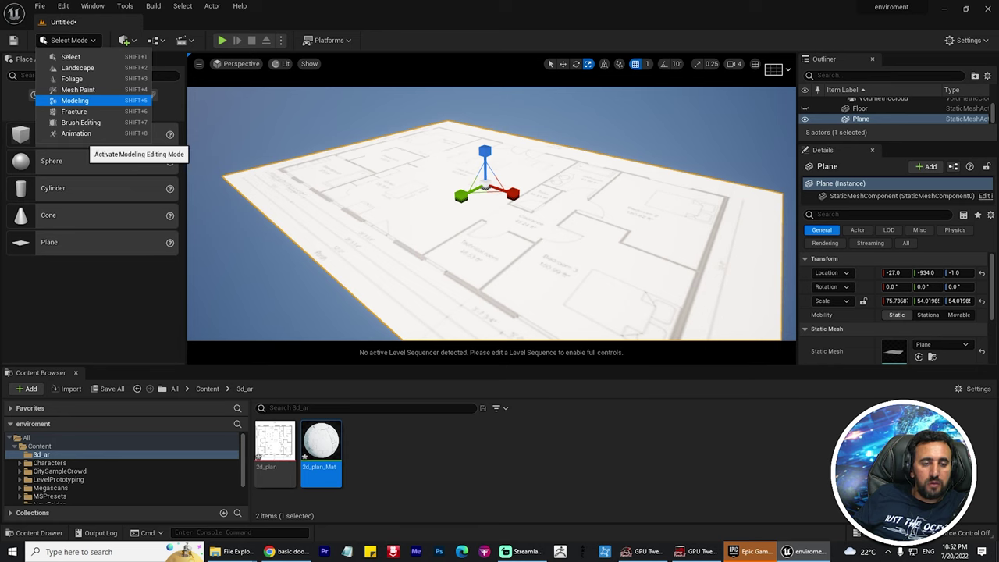
Choose Modeling mode and confirm the Modeling Tools Editor Mode plugin in Edit > Plugins.
{"action": "left_click", "coordinate": [75, 100]}
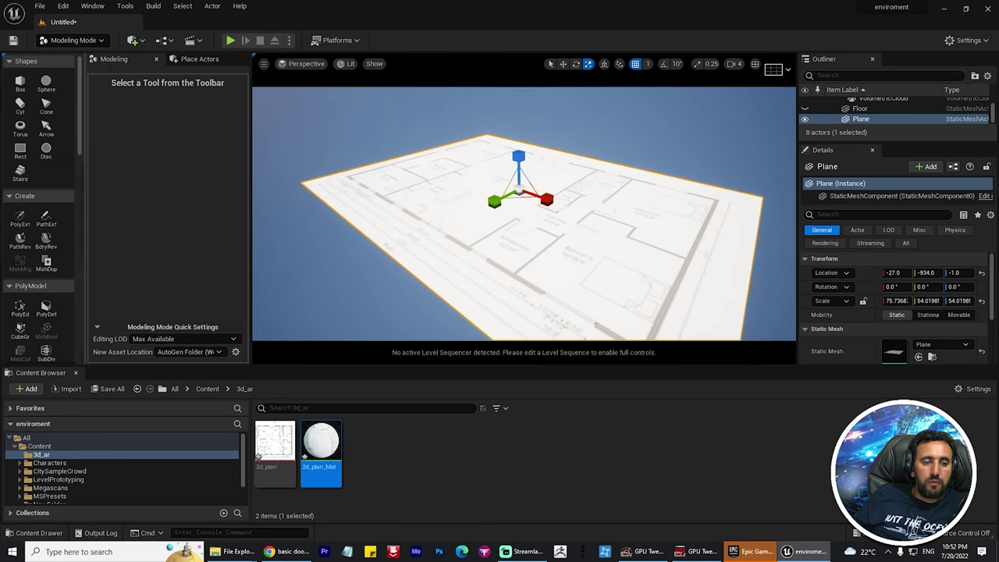
{"action": "left_click_drag", "start_coordinate": [85, 195], "coordinate": [179, 195]}
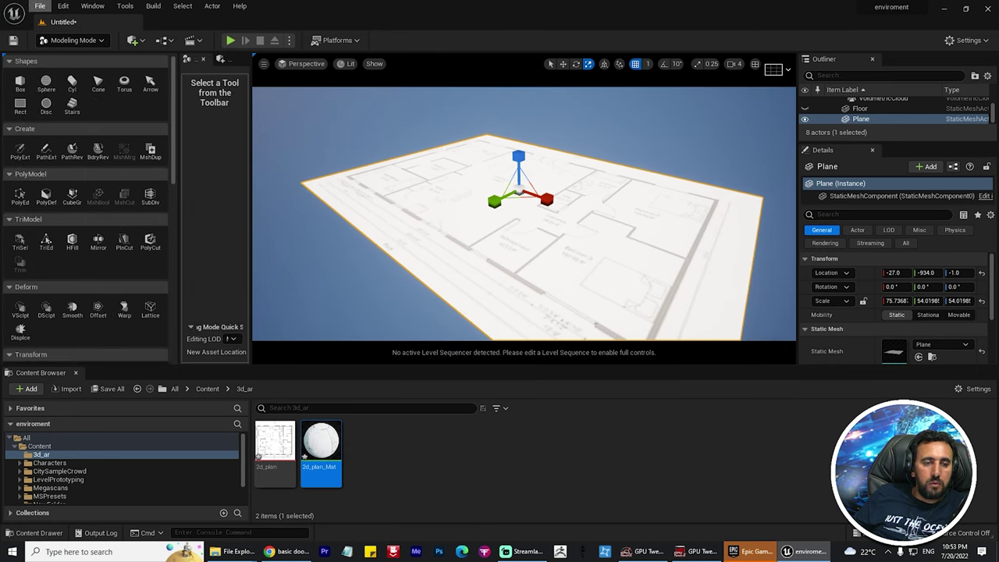
{"action": "left_click", "coordinate": [62, 6]}
{"action": "left_click", "coordinate": [117, 173]}
{"action": "type", "text": "model"}
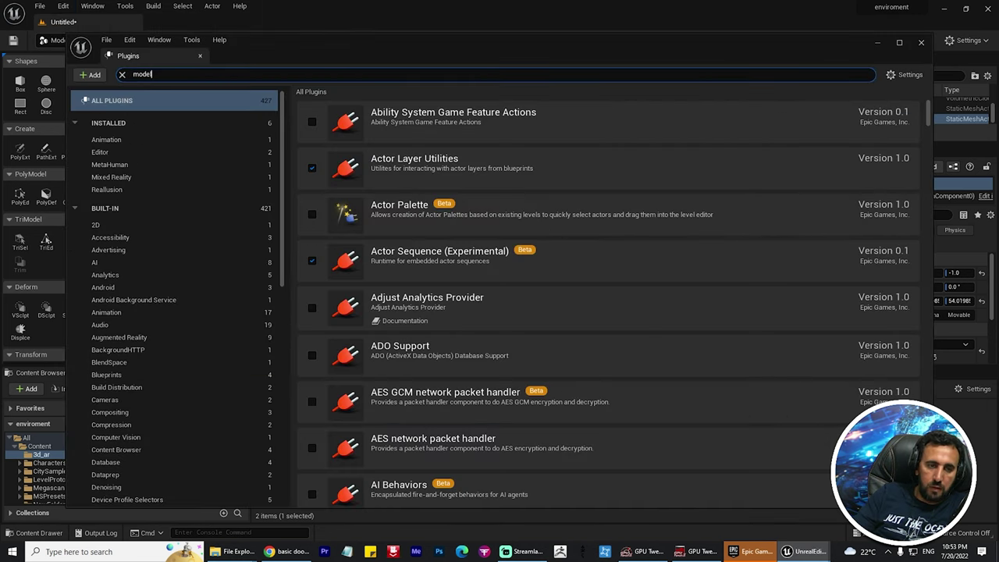
{"action": "type", "text": "i"}
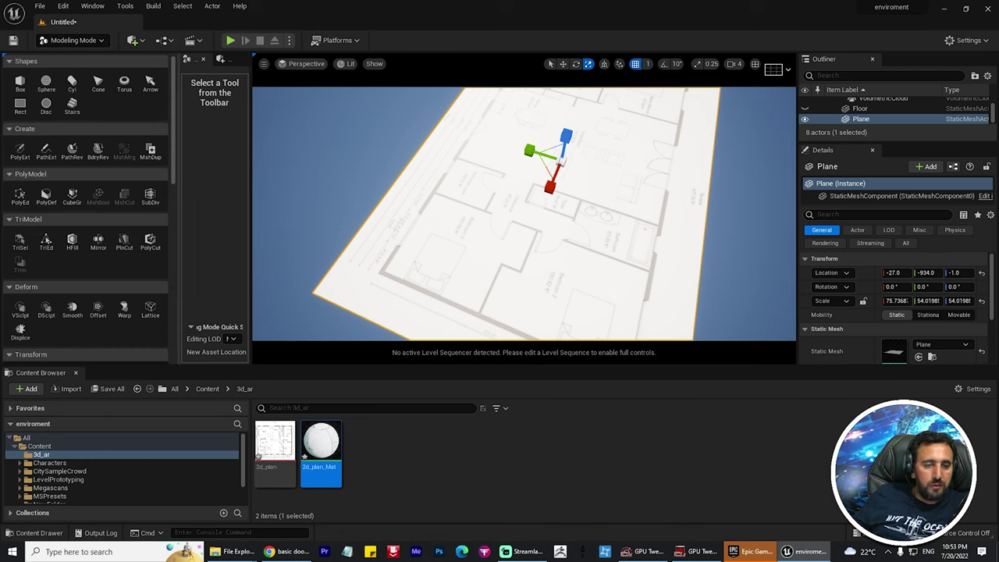
Resize the side and asset panels to widen the viewport and start Cube Grid.
{"action": "left_click_drag", "start_coordinate": [179, 195], "coordinate": [141, 195]}
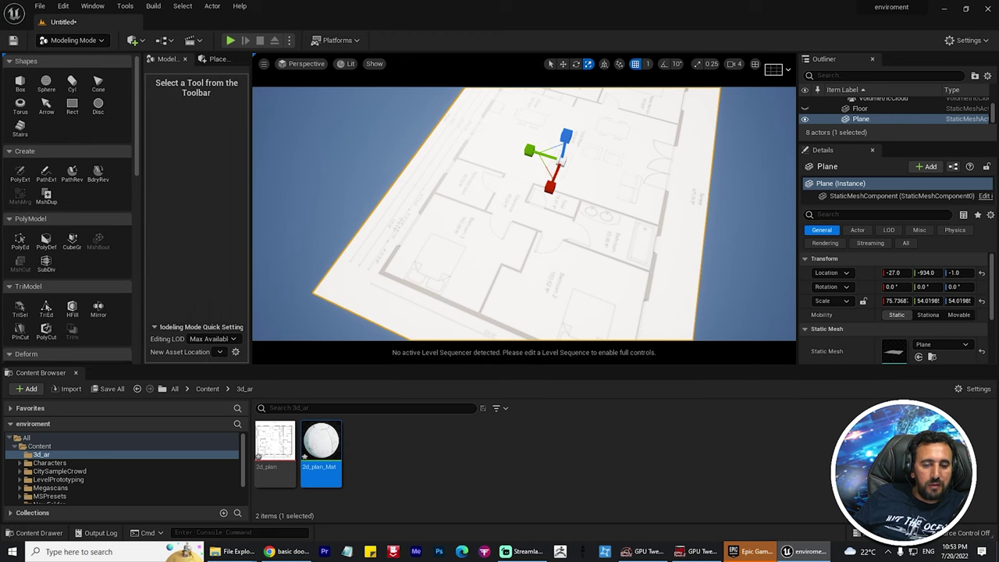
{"action": "left_click_drag", "start_coordinate": [499, 365], "coordinate": [500, 478]}
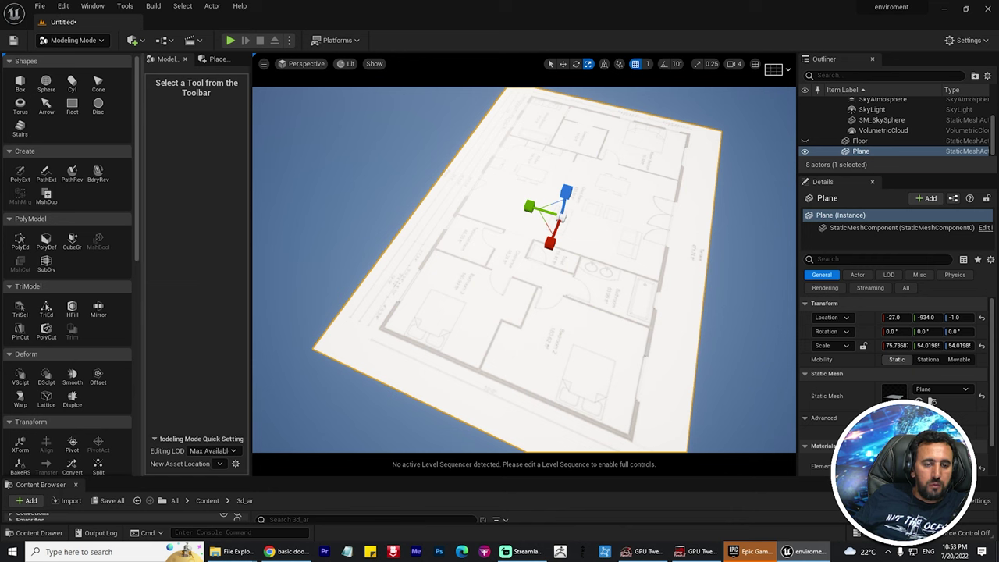
{"action": "left_click_drag", "start_coordinate": [141, 235], "coordinate": [172, 234]}
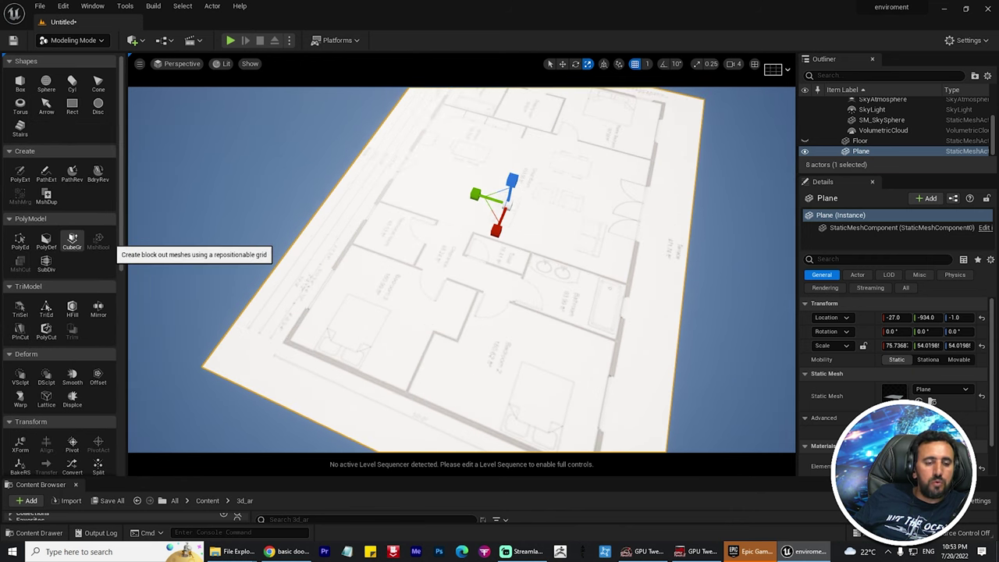
{"action": "left_click", "coordinate": [72, 240]}
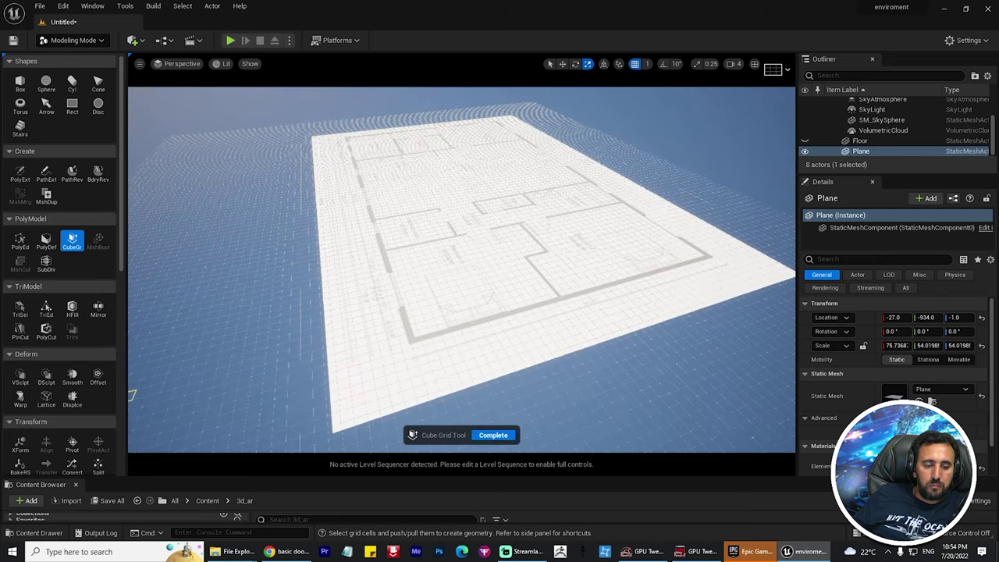
{"action": "scroll", "coordinate": [62, 312], "scroll_direction": "down", "scroll_amount": 2}
Load the Default Editor Layout, show Place Actors, and return to Modeling mode.
{"action": "left_click", "coordinate": [92, 6]}
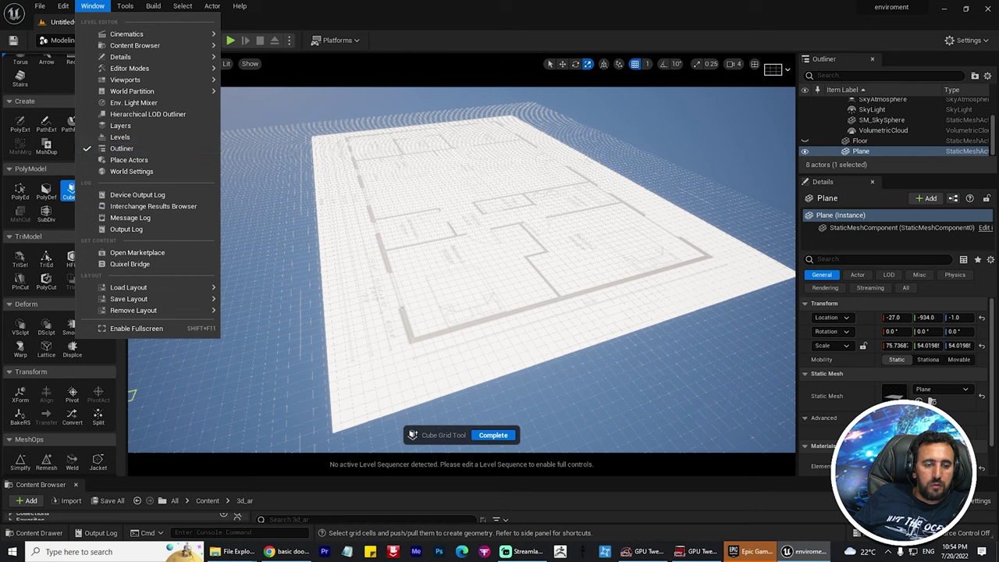
{"action": "left_click", "coordinate": [265, 303]}
{"action": "left_click", "coordinate": [92, 6]}
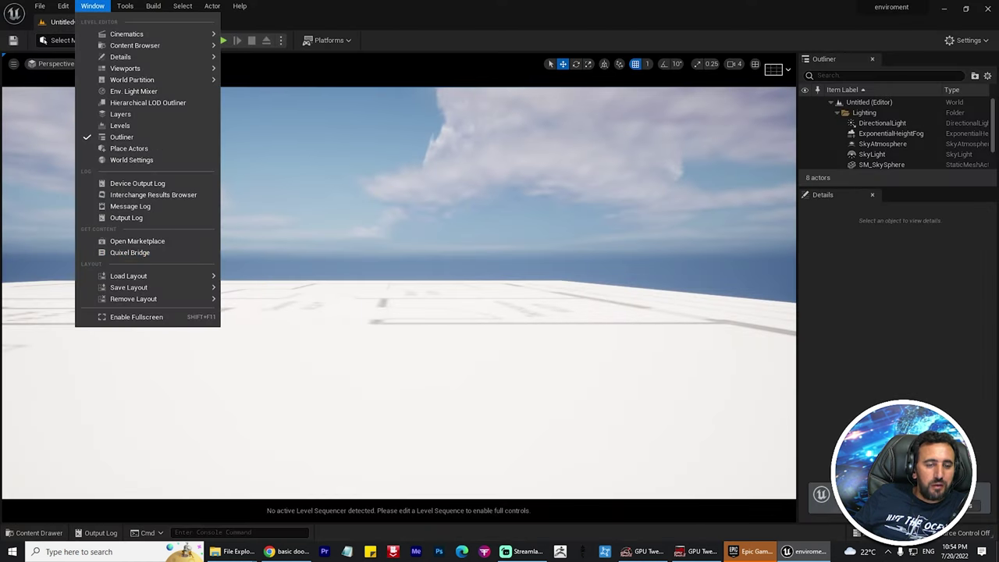
{"action": "left_click", "coordinate": [129, 148]}
{"action": "left_click", "coordinate": [70, 40]}
{"action": "left_click", "coordinate": [75, 101]}
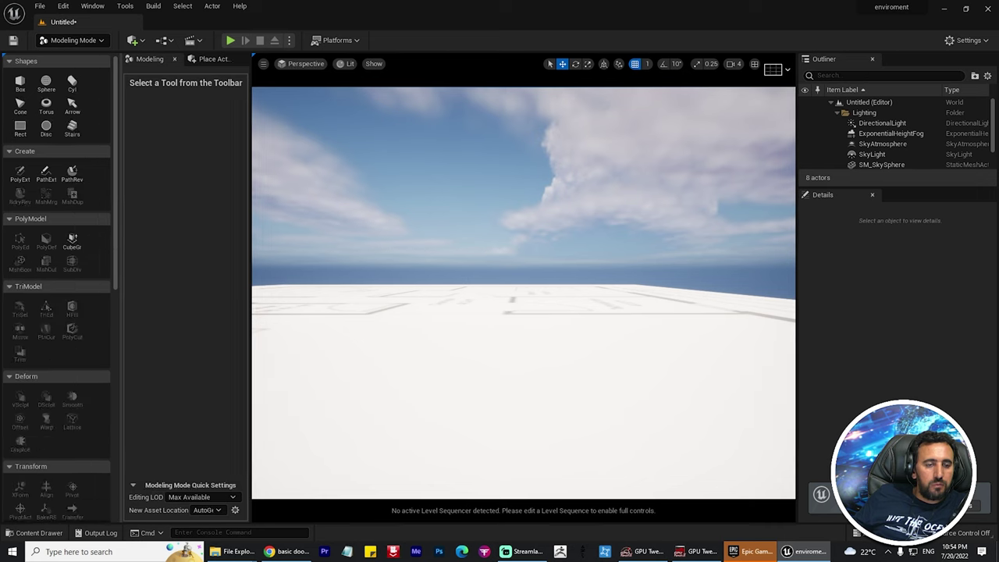
{"action": "left_click_drag", "start_coordinate": [132, 312], "coordinate": [162, 312]}
Start Cube Grid with a widened settings panel and open its material picker.
{"action": "left_click", "coordinate": [72, 219]}
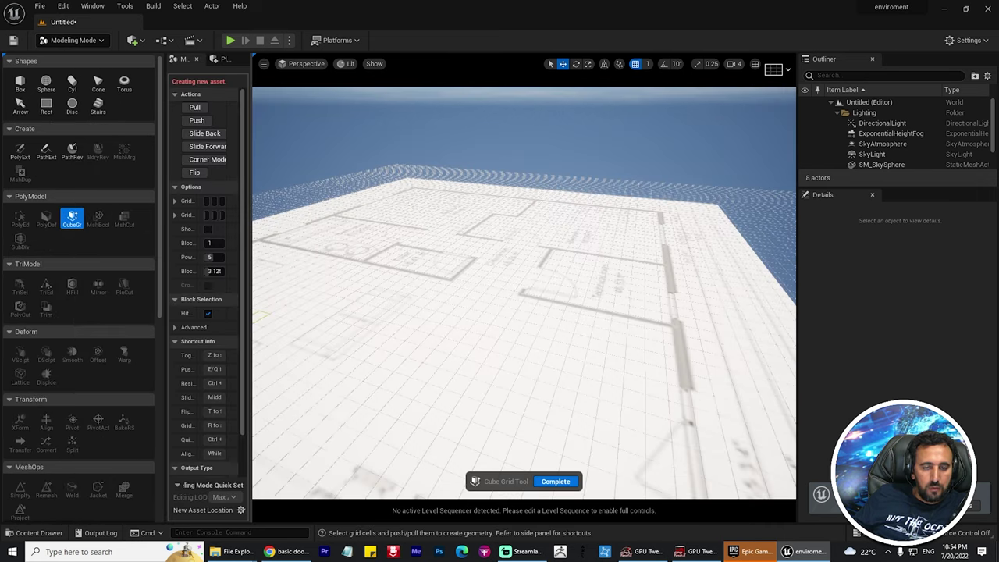
{"action": "left_click_drag", "start_coordinate": [250, 282], "coordinate": [360, 281]}
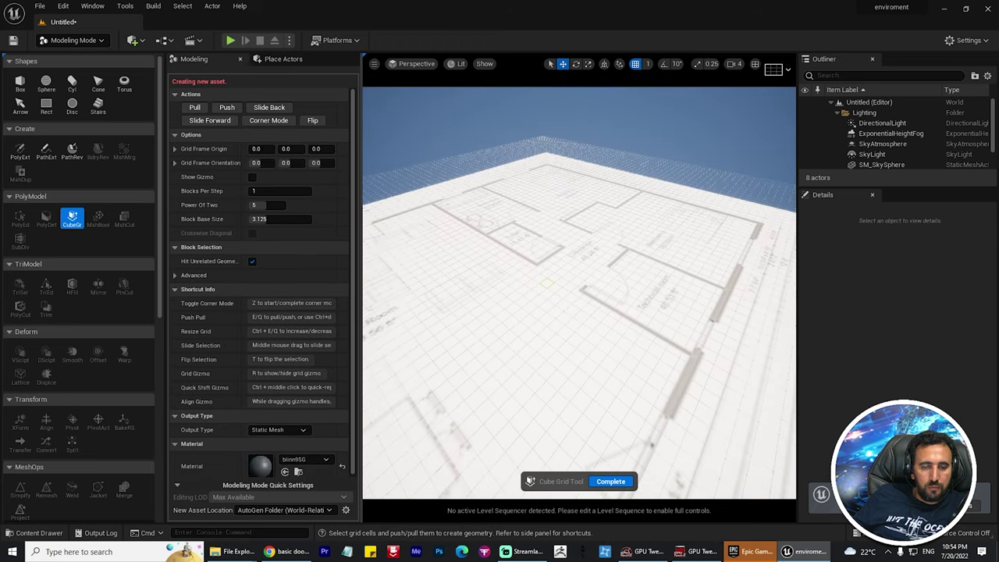
{"action": "left_click", "coordinate": [304, 459]}
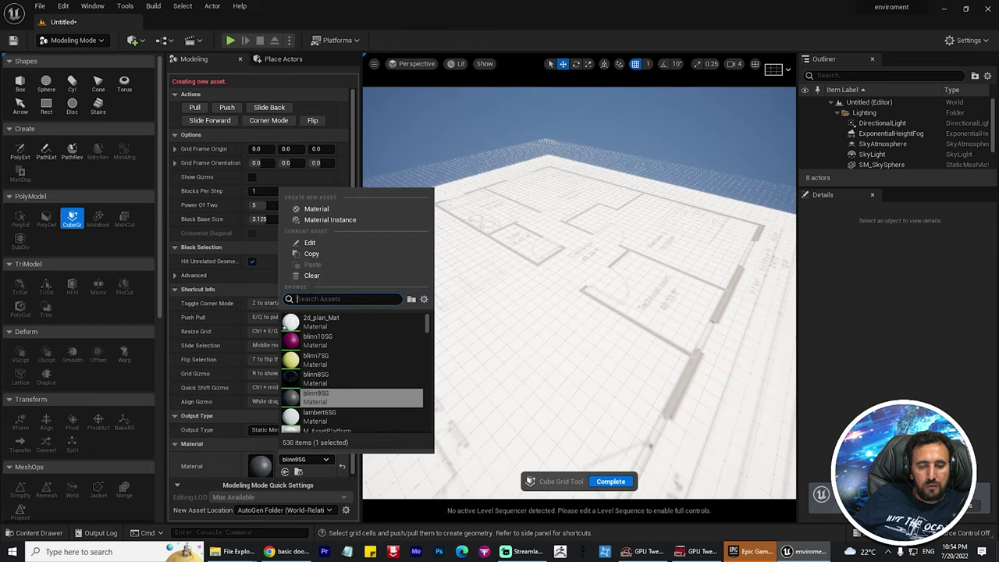
Choose OfficeChair3_2 as the material for new Cube Grid blocks.
{"action": "scroll", "coordinate": [351, 374], "scroll_direction": "down", "scroll_amount": 2}
{"action": "scroll", "coordinate": [351, 375], "scroll_direction": "down", "scroll_amount": 2}
{"action": "scroll", "coordinate": [351, 375], "scroll_direction": "down", "scroll_amount": 1}
{"action": "scroll", "coordinate": [352, 373], "scroll_direction": "down", "scroll_amount": 3}
{"action": "scroll", "coordinate": [351, 373], "scroll_direction": "down", "scroll_amount": 3}
{"action": "scroll", "coordinate": [351, 385], "scroll_direction": "up", "scroll_amount": 1}
{"action": "scroll", "coordinate": [351, 384], "scroll_direction": "up", "scroll_amount": 2}
{"action": "scroll", "coordinate": [351, 385], "scroll_direction": "up", "scroll_amount": 1}
{"action": "scroll", "coordinate": [352, 375], "scroll_direction": "down", "scroll_amount": 3}
{"action": "scroll", "coordinate": [351, 375], "scroll_direction": "down", "scroll_amount": 3}
{"action": "scroll", "coordinate": [352, 375], "scroll_direction": "down", "scroll_amount": 10}
{"action": "scroll", "coordinate": [351, 374], "scroll_direction": "down", "scroll_amount": 10}
{"action": "scroll", "coordinate": [351, 374], "scroll_direction": "down", "scroll_amount": 10}
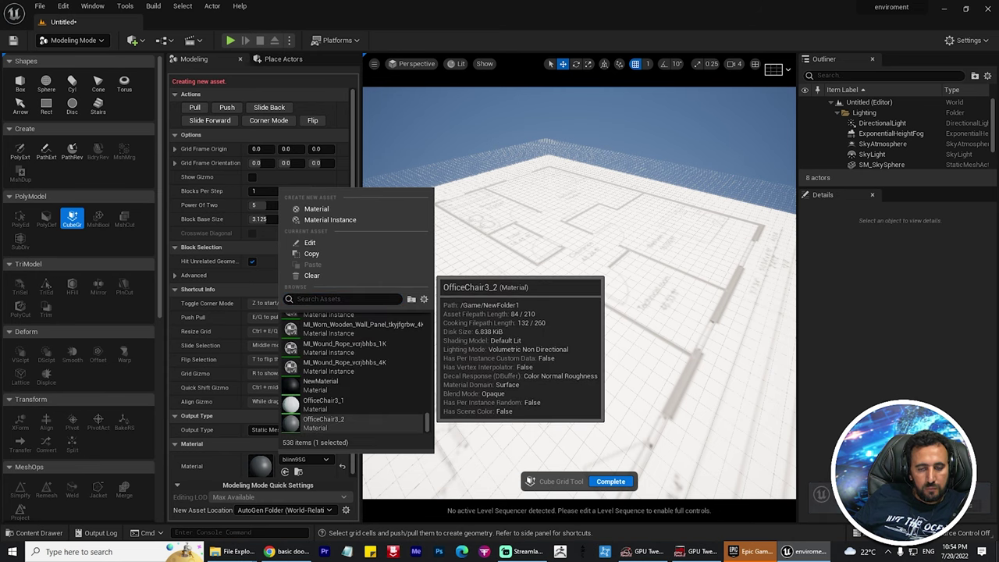
{"action": "left_click", "coordinate": [323, 422]}
{"action": "mouse_move", "coordinate": [579, 293]}
{"action": "right_mouse_down"}
{"action": "mouse_move", "coordinate": [624, 296]}
{"action": "mouse_move", "coordinate": [593, 296]}
{"action": "mouse_move", "coordinate": [579, 328]}
{"action": "right_mouse_up"}
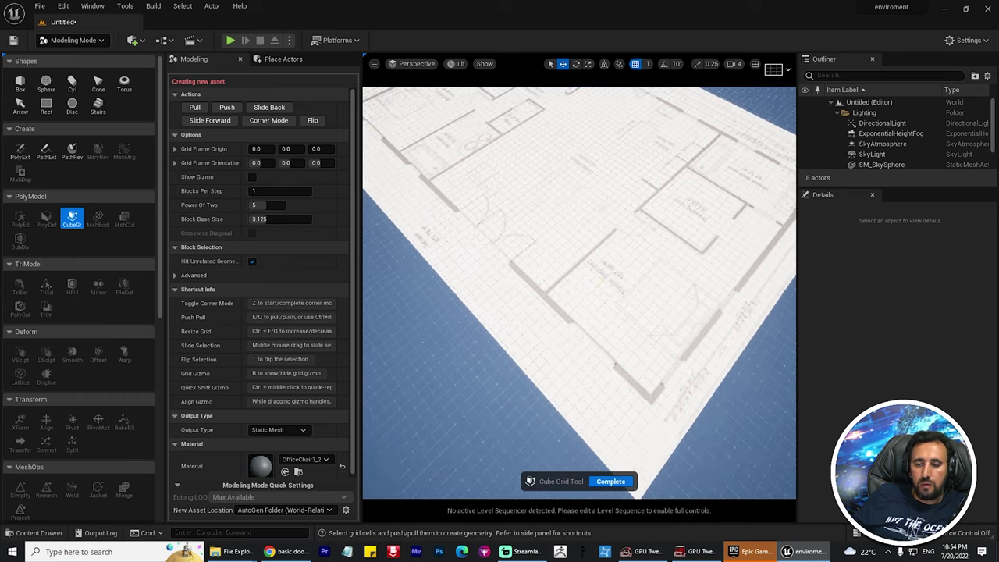
Fly toward the floor plan's corner and step the grid power down and back up.
{"action": "mouse_move", "coordinate": [580, 328]}
{"action": "right_mouse_down"}
{"action": "mouse_move", "coordinate": [621, 310]}
{"action": "mouse_move", "coordinate": [593, 313]}
{"action": "right_mouse_up"}
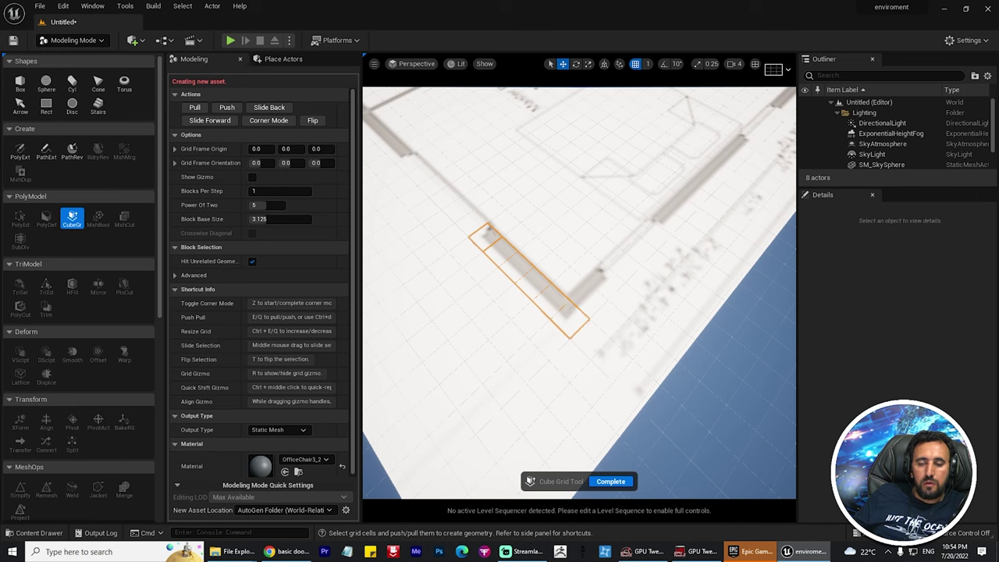
{"action": "right_click_drag", "start_coordinate": [594, 312], "coordinate": [581, 297]}
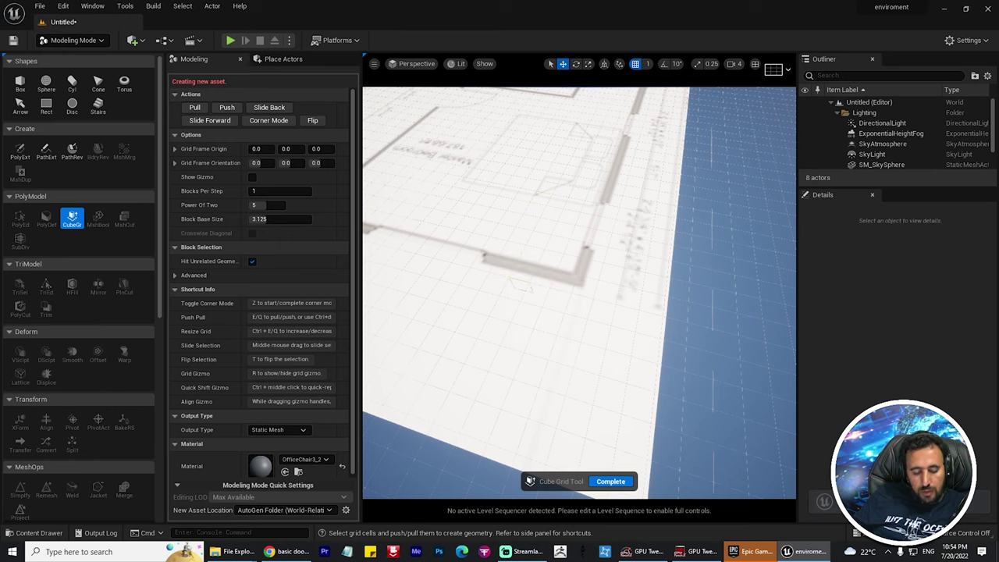
{"action": "scroll", "coordinate": [579, 293], "scroll_direction": "down", "scroll_amount": 10}
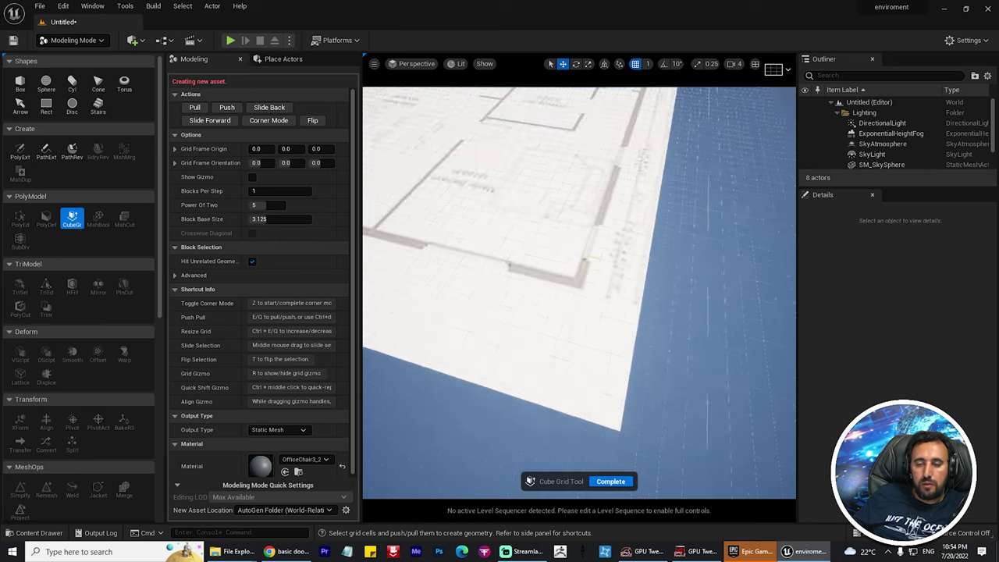
{"action": "key", "text": "ctrl+q"}
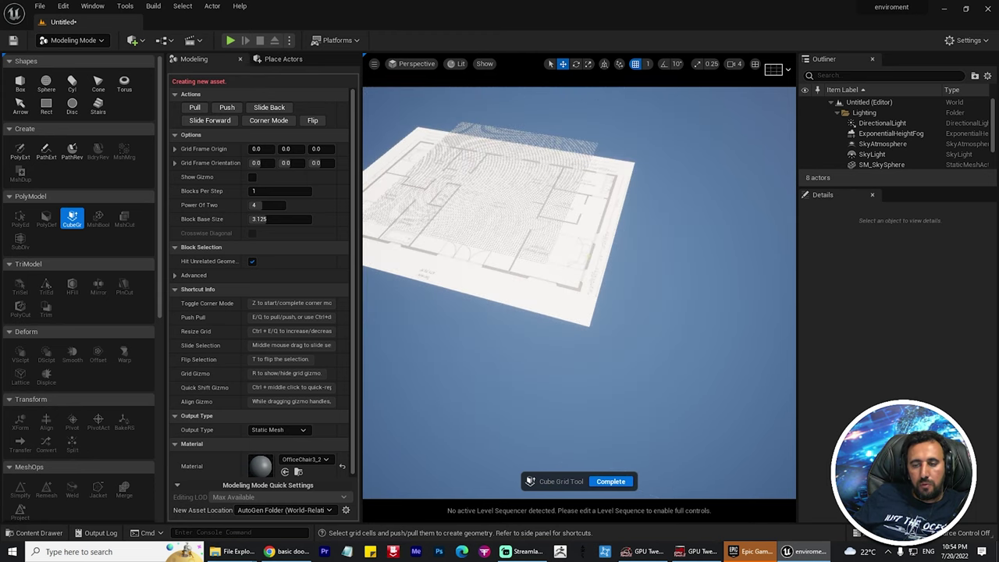
{"action": "key", "text": "ctrl+e"}
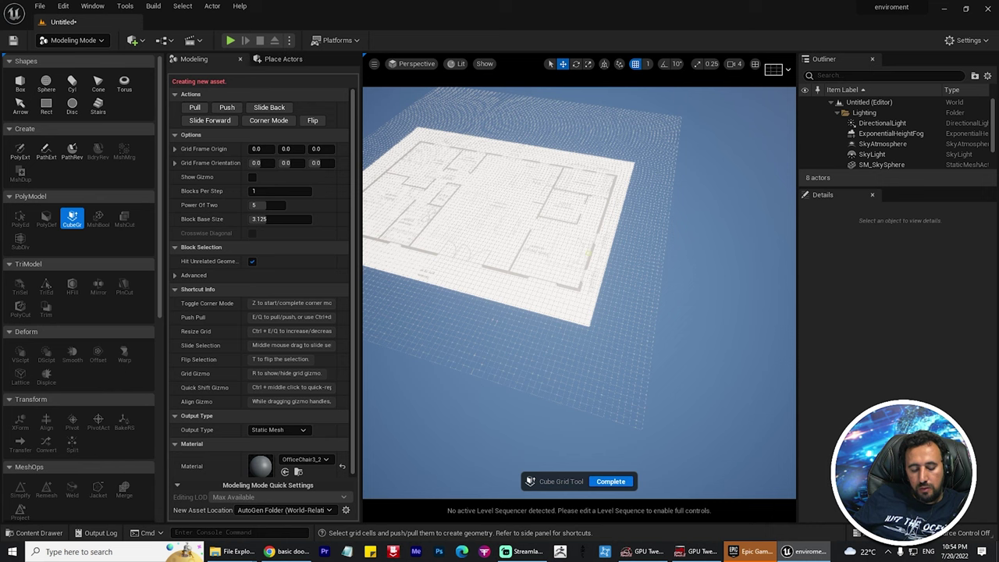
{"action": "scroll", "coordinate": [577, 289], "scroll_direction": "up", "scroll_amount": 3}
{"action": "scroll", "coordinate": [578, 288], "scroll_direction": "up", "scroll_amount": 2}
{"action": "scroll", "coordinate": [578, 289], "scroll_direction": "up", "scroll_amount": 2}
{"action": "scroll", "coordinate": [578, 289], "scroll_direction": "up", "scroll_amount": 4}
Orbit around the bedroom corner and drop the grid size by one power.
{"action": "right_click_drag", "start_coordinate": [580, 293], "coordinate": [547, 289]}
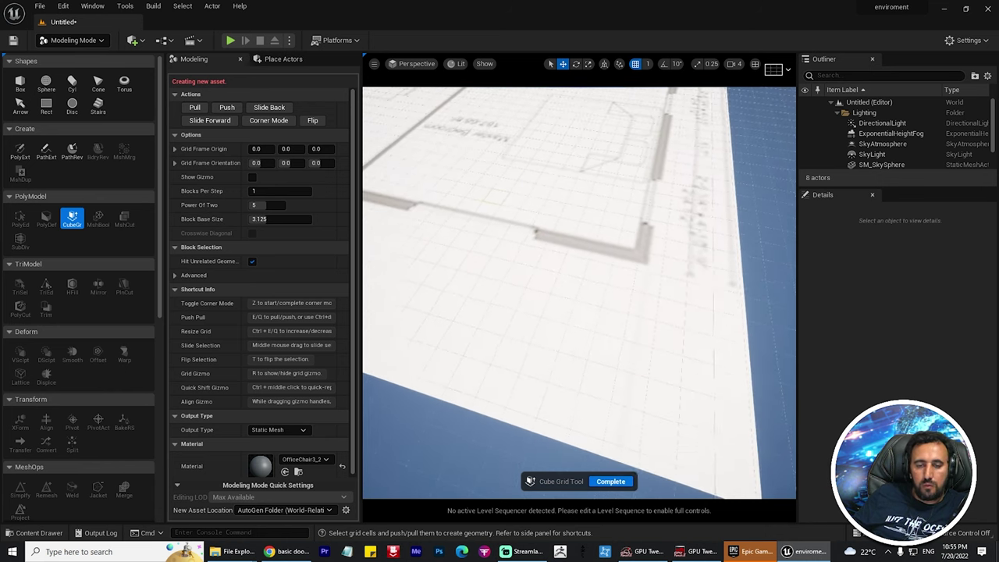
{"action": "scroll", "coordinate": [578, 289], "scroll_direction": "down", "scroll_amount": 3}
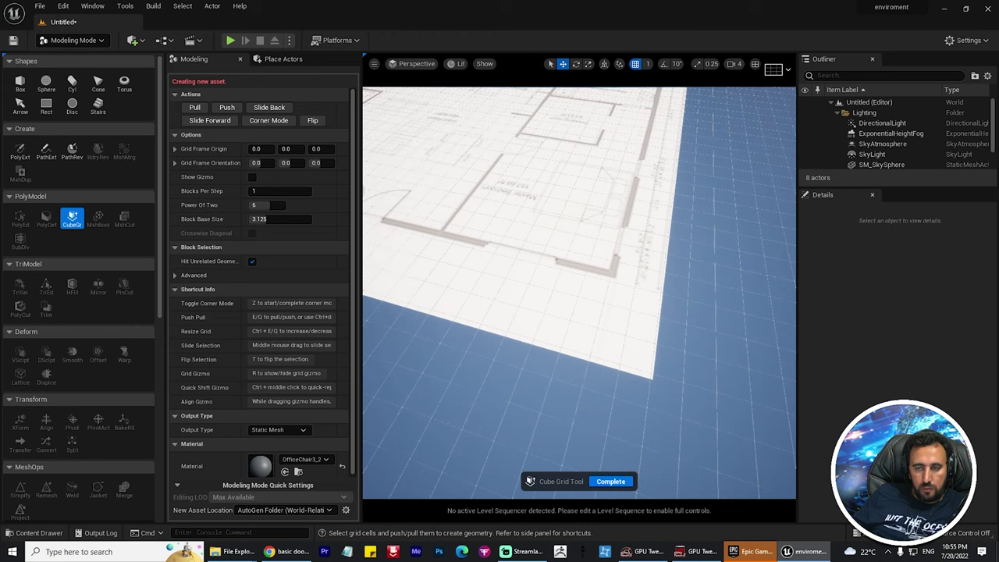
{"action": "scroll", "coordinate": [678, 269], "scroll_direction": "down", "scroll_amount": 2}
{"action": "key", "text": "ctrl+q"}
{"action": "scroll", "coordinate": [678, 269], "scroll_direction": "down", "scroll_amount": 1}
{"action": "scroll", "coordinate": [677, 270], "scroll_direction": "down", "scroll_amount": 2}
{"action": "scroll", "coordinate": [678, 270], "scroll_direction": "down", "scroll_amount": 1}
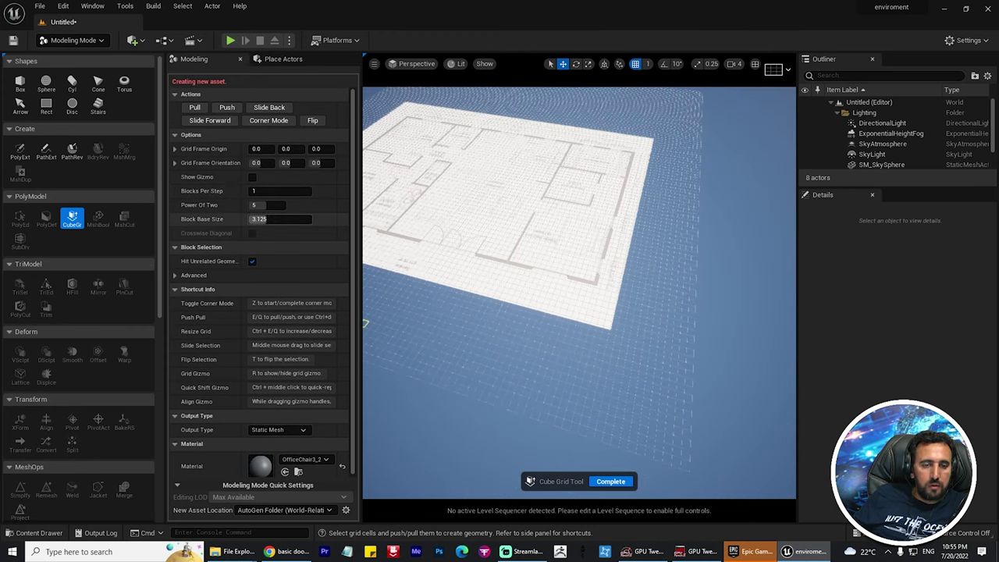
Set Block Base Size to 2.6498 with three blocks per step, keeping Power Of Two at 5.
{"action": "mouse_move", "coordinate": [280, 218]}
{"action": "left_mouse_down"}
{"action": "mouse_move", "coordinate": [305, 218]}
{"action": "mouse_move", "coordinate": [287, 219]}
{"action": "left_mouse_up"}
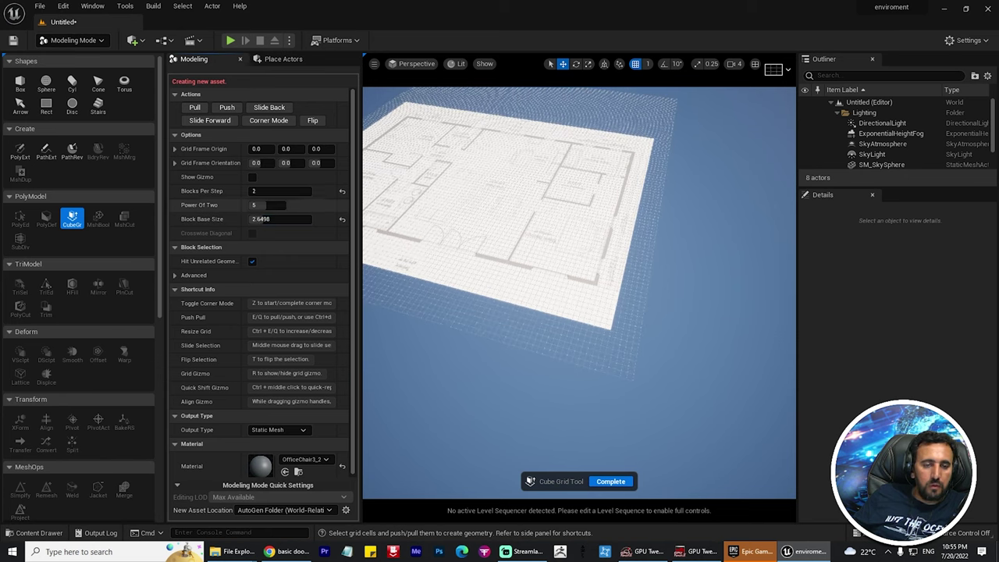
{"action": "left_click_drag", "start_coordinate": [261, 204], "coordinate": [269, 204]}
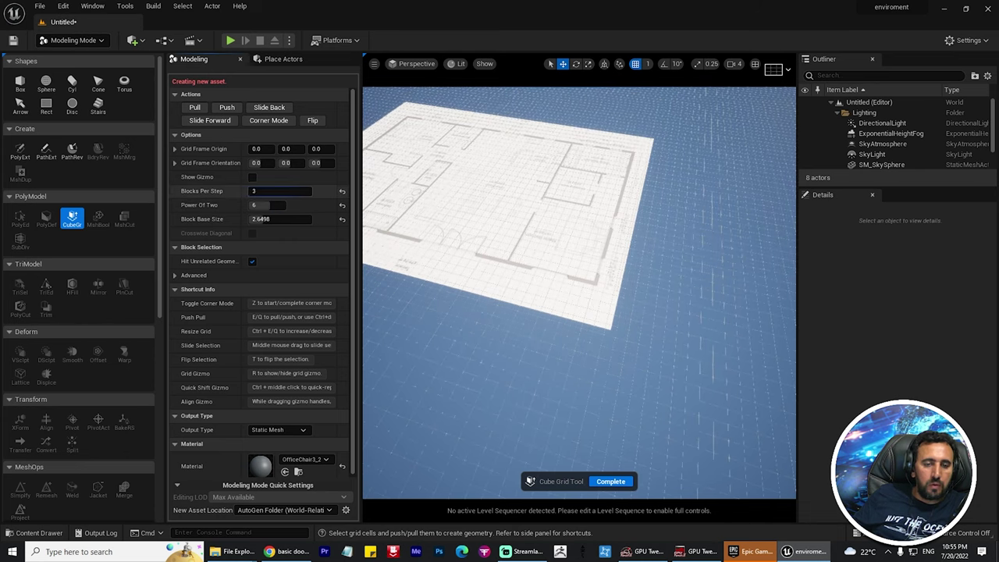
{"action": "left_click_drag", "start_coordinate": [269, 205], "coordinate": [258, 204]}
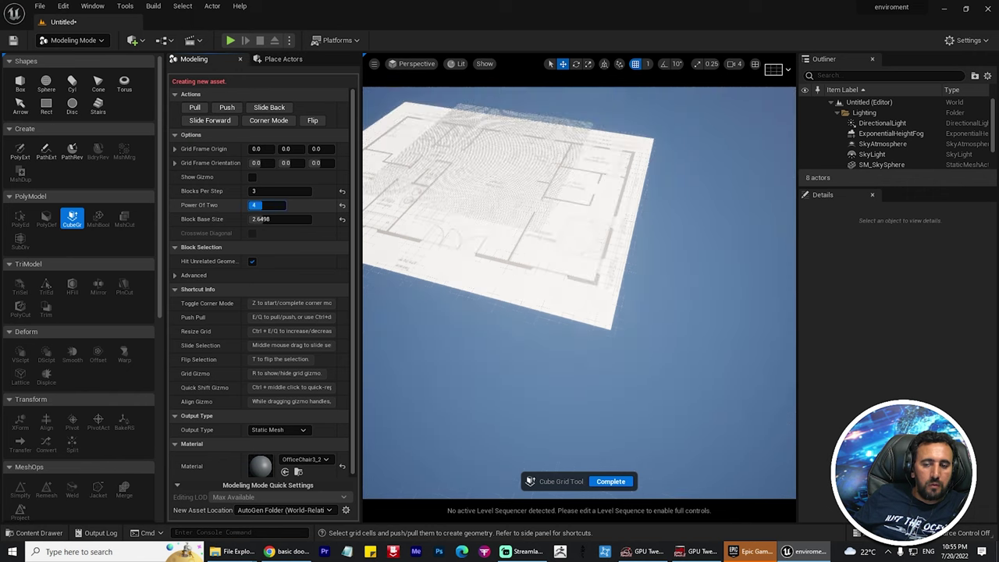
{"action": "mouse_move", "coordinate": [698, 287]}
{"action": "right_mouse_down"}
{"action": "mouse_move", "coordinate": [640, 297]}
{"action": "mouse_move", "coordinate": [594, 281]}
{"action": "mouse_move", "coordinate": [576, 256]}
{"action": "mouse_move", "coordinate": [582, 261]}
{"action": "right_mouse_up"}
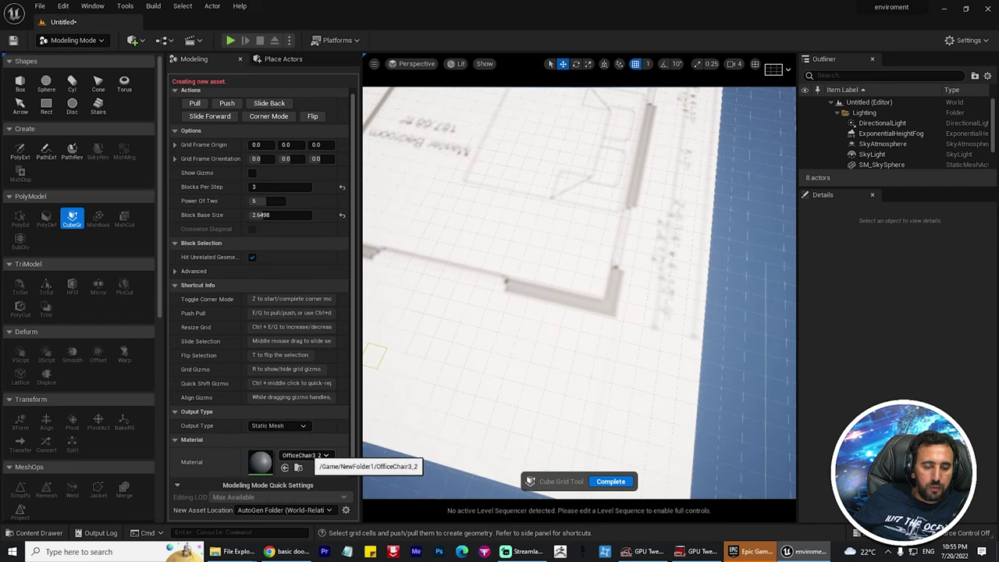
Set Cube Grid to save new geometry assets in the current 3d_ar folder.
{"action": "left_click", "coordinate": [285, 509]}
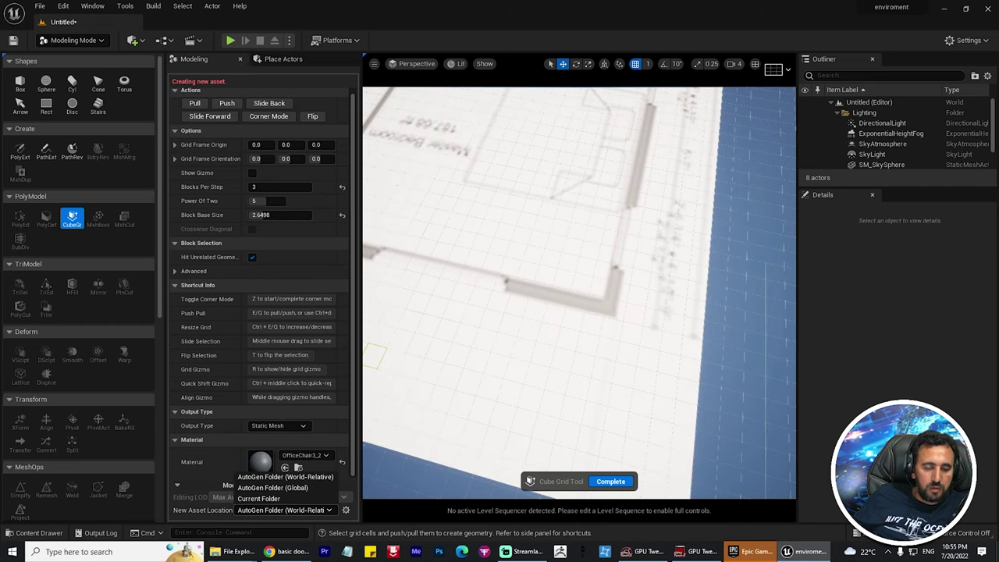
{"action": "left_click", "coordinate": [266, 498]}
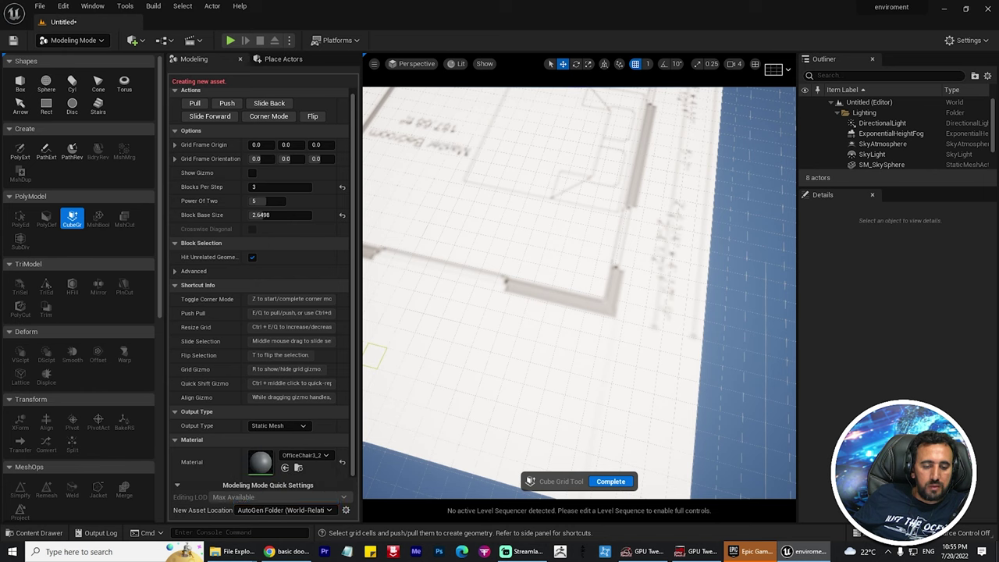
{"action": "key", "text": "ctrl+space"}
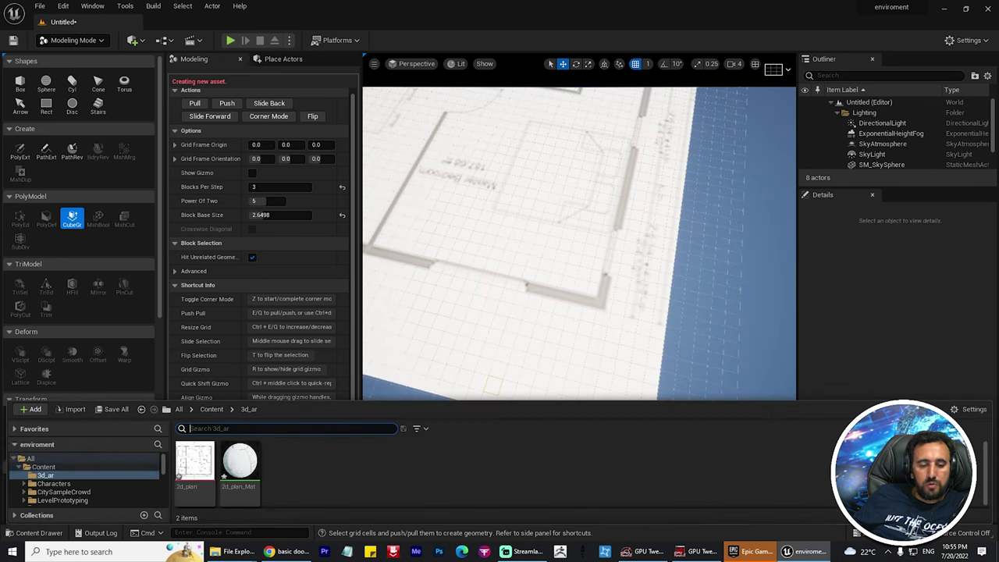
{"action": "key", "text": "ctrl+space"}
{"action": "scroll", "coordinate": [485, 268], "scroll_direction": "up", "scroll_amount": 3}
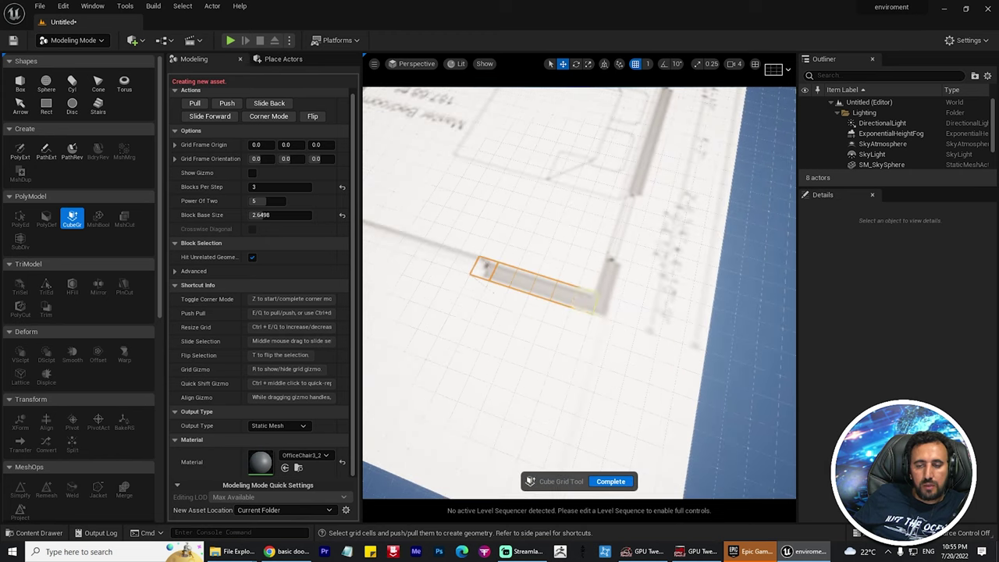
Raise and lower the selected grid cells to size the first checkered wall block.
{"action": "right_click_drag", "start_coordinate": [546, 289], "coordinate": [640, 297]}
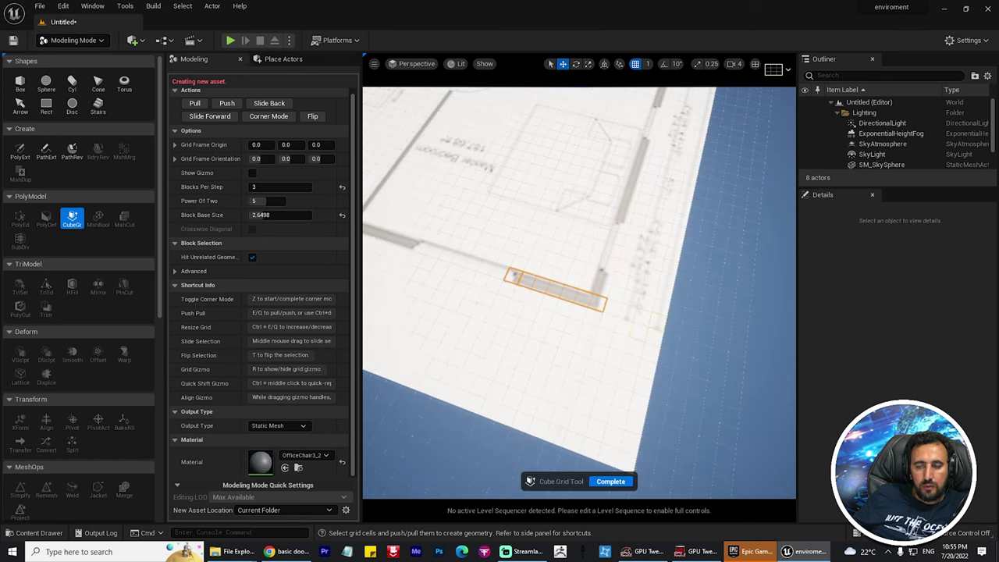
{"action": "right_click_drag", "start_coordinate": [578, 289], "coordinate": [609, 281]}
{"action": "key", "text": "e"}
{"action": "key", "text": "e"}
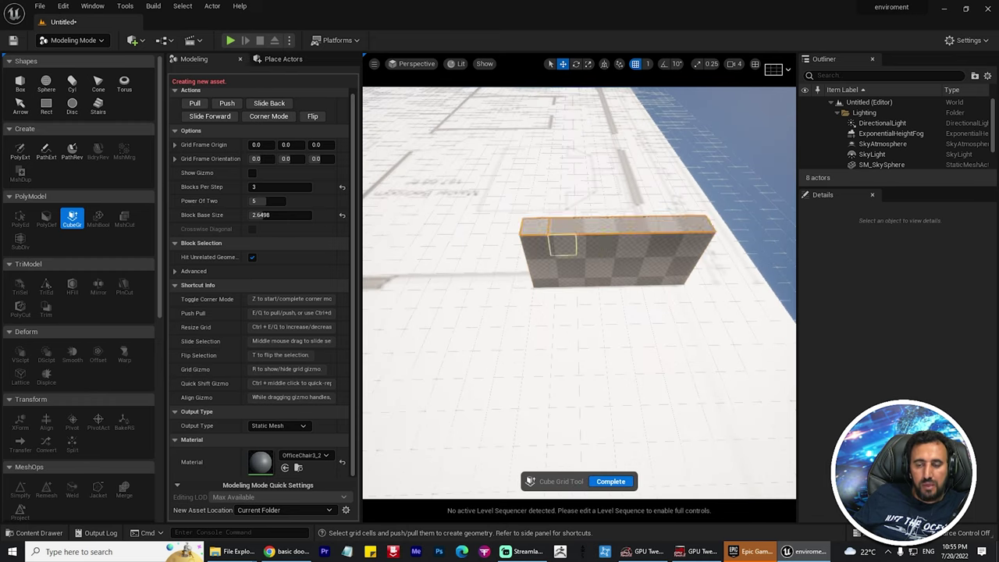
{"action": "key", "text": "e"}
{"action": "mouse_move", "coordinate": [578, 289]}
{"action": "right_mouse_down"}
{"action": "mouse_move", "coordinate": [593, 281]}
{"action": "mouse_move", "coordinate": [546, 281]}
{"action": "right_mouse_up"}
{"action": "key", "text": "q"}
{"action": "key", "text": "q"}
{"action": "key", "text": "q"}
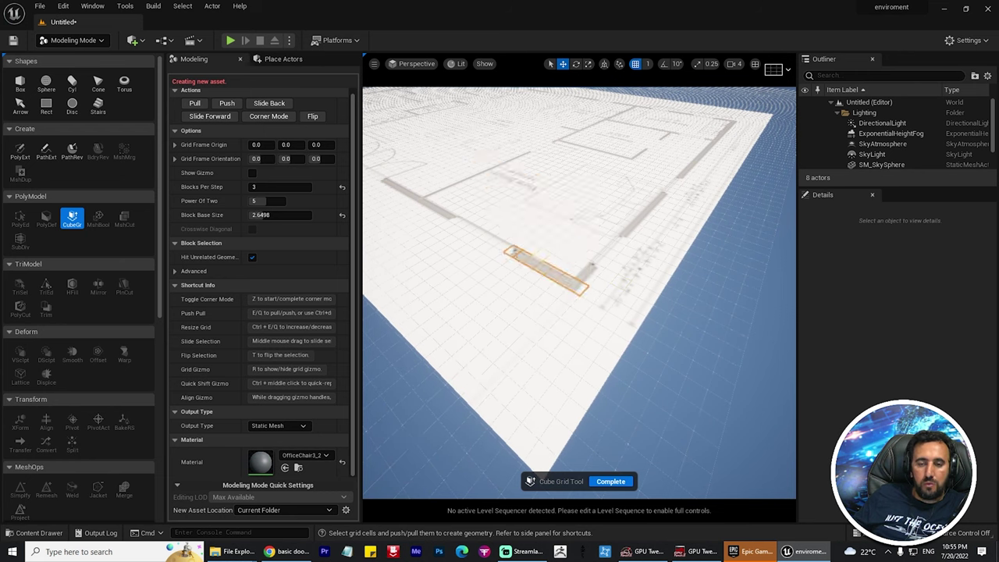
{"action": "key", "text": "e"}
{"action": "key", "text": "e"}
{"action": "key", "text": "q"}
{"action": "key", "text": "q"}
{"action": "key", "text": "e"}
{"action": "key", "text": "e"}
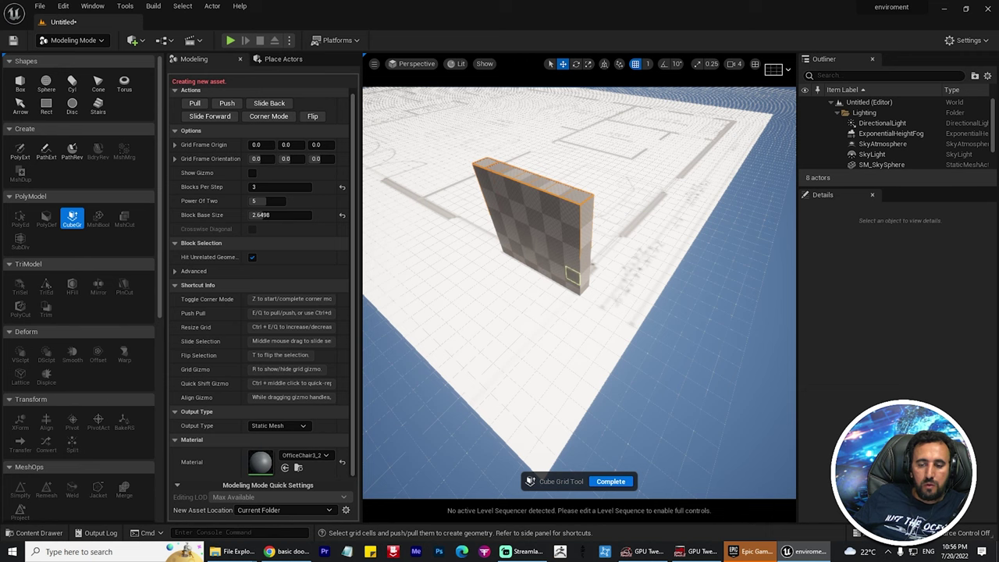
Extrude another set of cells into a tall column wall segment.
{"action": "mouse_move", "coordinate": [579, 292]}
{"action": "right_mouse_down"}
{"action": "mouse_move", "coordinate": [530, 289]}
{"action": "mouse_move", "coordinate": [593, 273]}
{"action": "mouse_move", "coordinate": [546, 293]}
{"action": "right_mouse_up"}
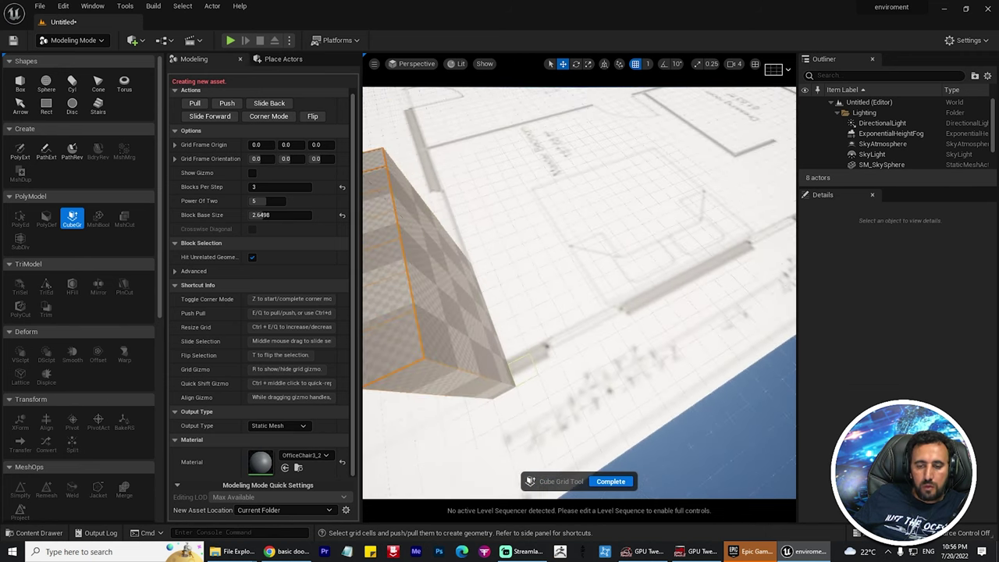
{"action": "scroll", "coordinate": [573, 366], "scroll_direction": "down", "scroll_amount": 2}
{"action": "scroll", "coordinate": [574, 365], "scroll_direction": "down", "scroll_amount": 2}
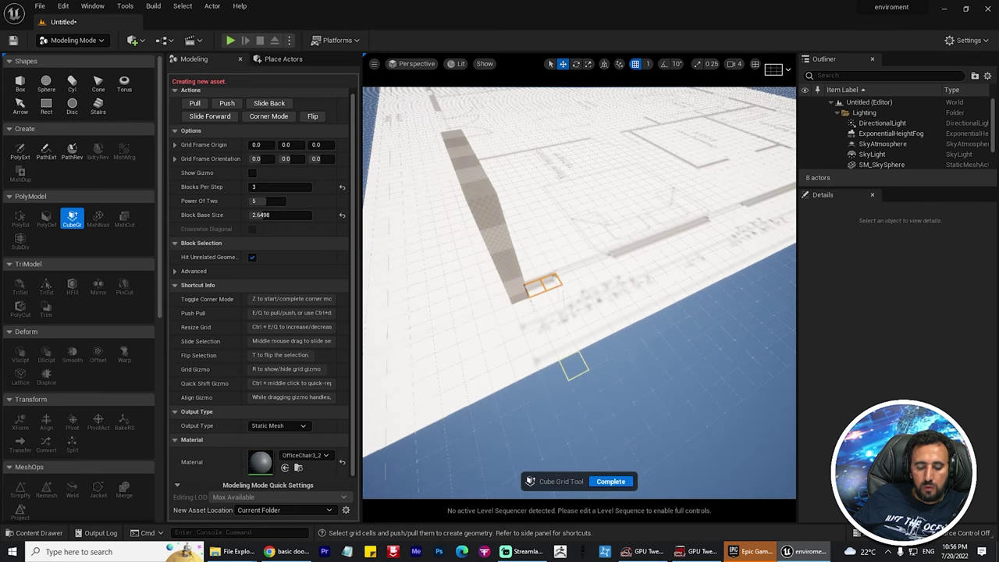
{"action": "key", "text": "e"}
{"action": "key", "text": "e"}
{"action": "key", "text": "e"}
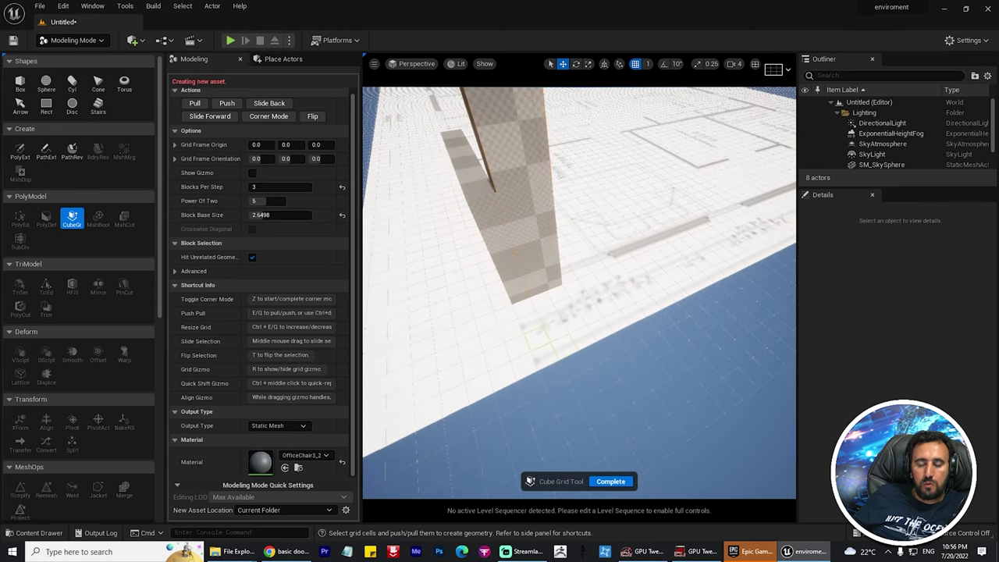
{"action": "mouse_move", "coordinate": [577, 281]}
{"action": "right_mouse_down"}
{"action": "mouse_move", "coordinate": [546, 293]}
{"action": "mouse_move", "coordinate": [593, 285]}
{"action": "right_mouse_up"}
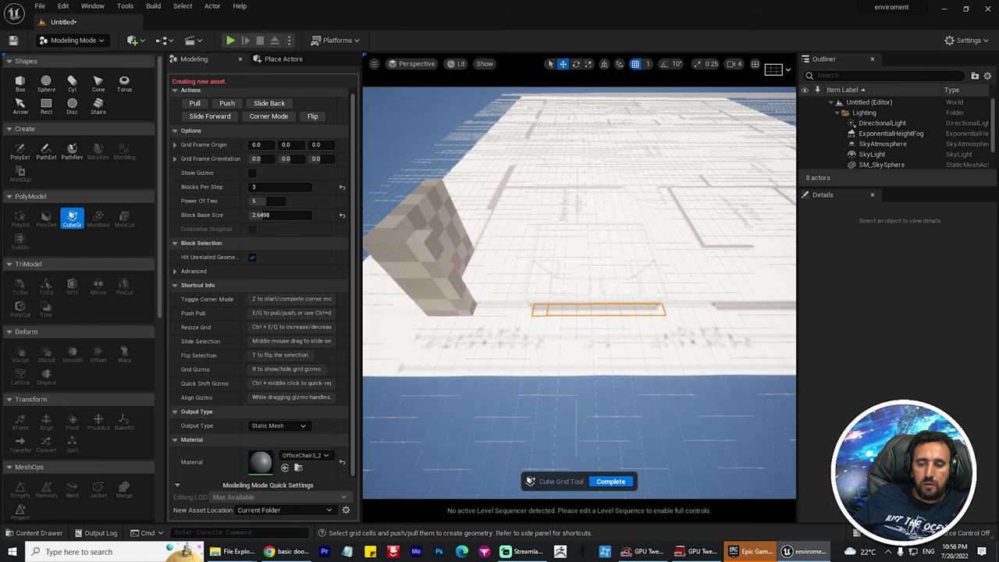
Raise a second wall, adjusting its height step by step with the gizmo shown.
{"action": "key", "text": "e"}
{"action": "key", "text": "e"}
{"action": "mouse_move", "coordinate": [574, 304]}
{"action": "right_mouse_down"}
{"action": "mouse_move", "coordinate": [574, 289]}
{"action": "mouse_move", "coordinate": [578, 312]}
{"action": "mouse_move", "coordinate": [578, 289]}
{"action": "mouse_move", "coordinate": [578, 312]}
{"action": "right_mouse_up"}
{"action": "key", "text": "r"}
{"action": "key", "text": "q"}
{"action": "key", "text": "e"}
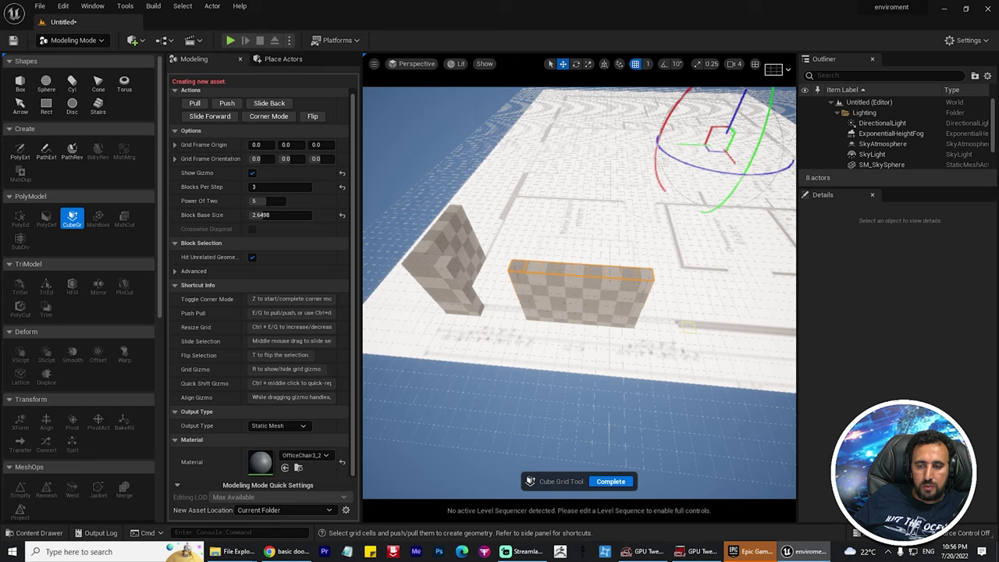
{"action": "key", "text": "d"}
{"action": "key", "text": "d"}
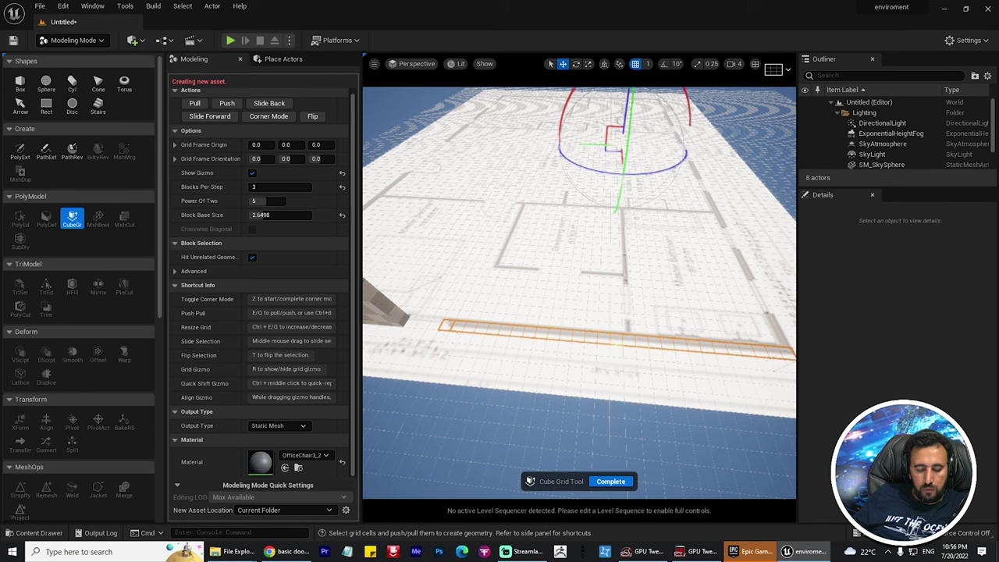
Extrude the marked cells along the next plan wall line into a wall.
{"action": "right_click_drag", "start_coordinate": [577, 296], "coordinate": [546, 258]}
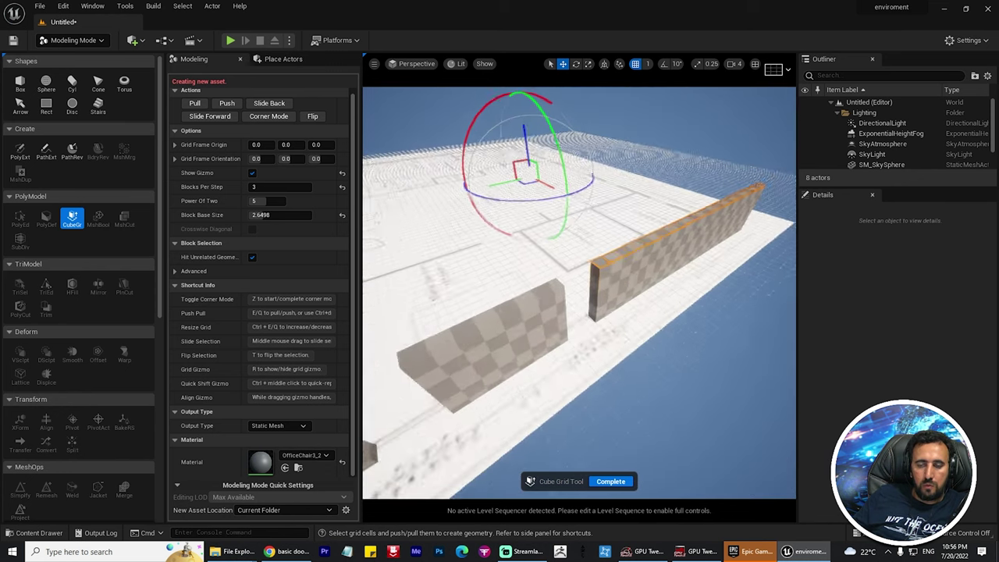
{"action": "right_click_drag", "start_coordinate": [578, 296], "coordinate": [499, 297]}
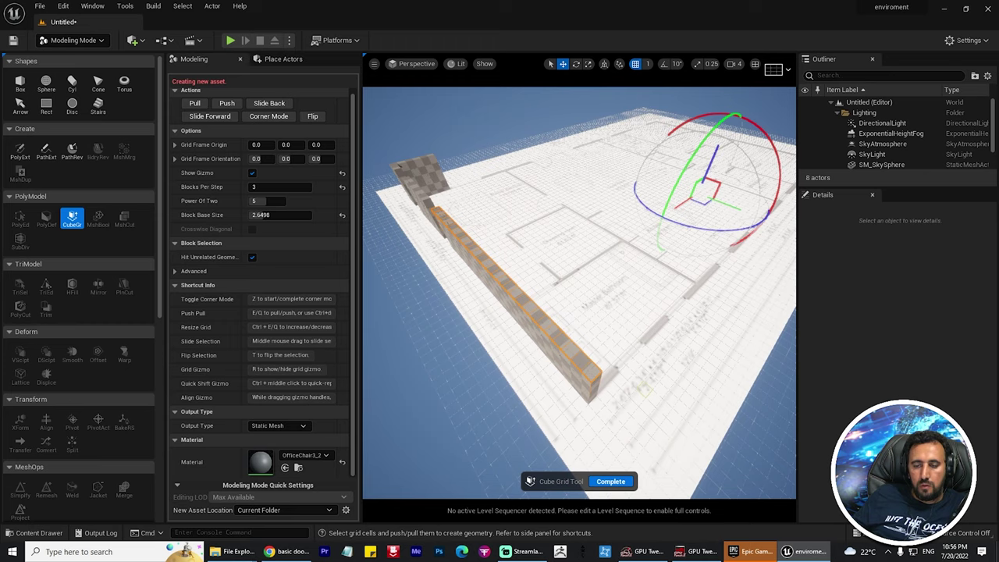
{"action": "right_click_drag", "start_coordinate": [577, 297], "coordinate": [531, 297]}
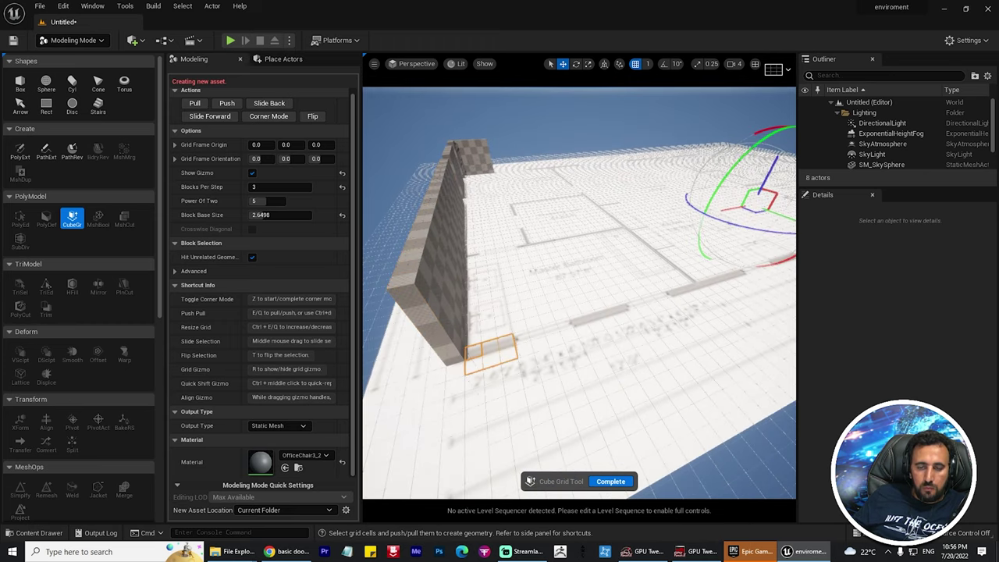
{"action": "right_click_drag", "start_coordinate": [577, 296], "coordinate": [547, 297]}
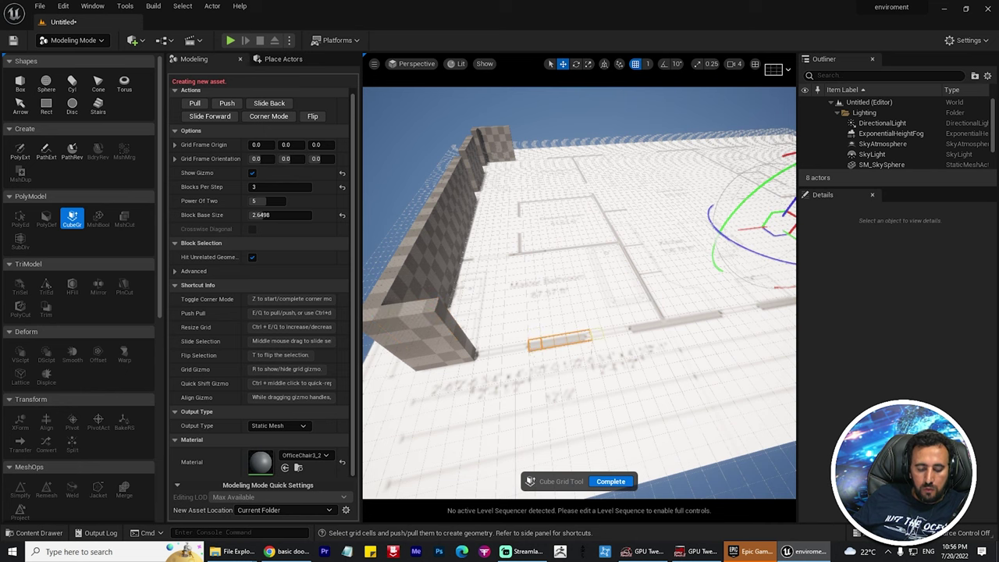
{"action": "key", "text": "e"}
{"action": "key", "text": "e"}
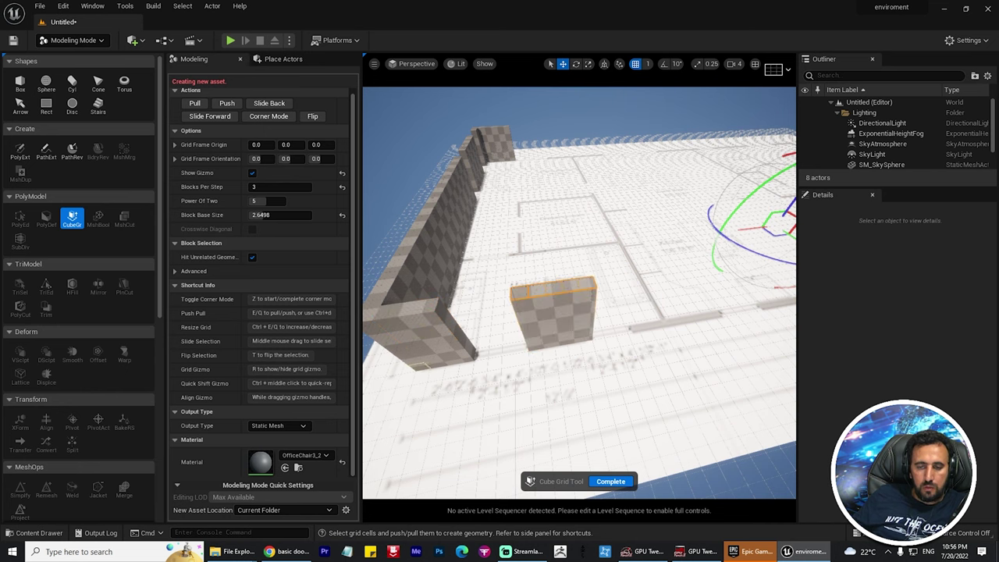
{"action": "mouse_move", "coordinate": [578, 296]}
{"action": "right_mouse_down"}
{"action": "mouse_move", "coordinate": [546, 296]}
{"action": "mouse_move", "coordinate": [609, 296]}
{"action": "right_mouse_up"}
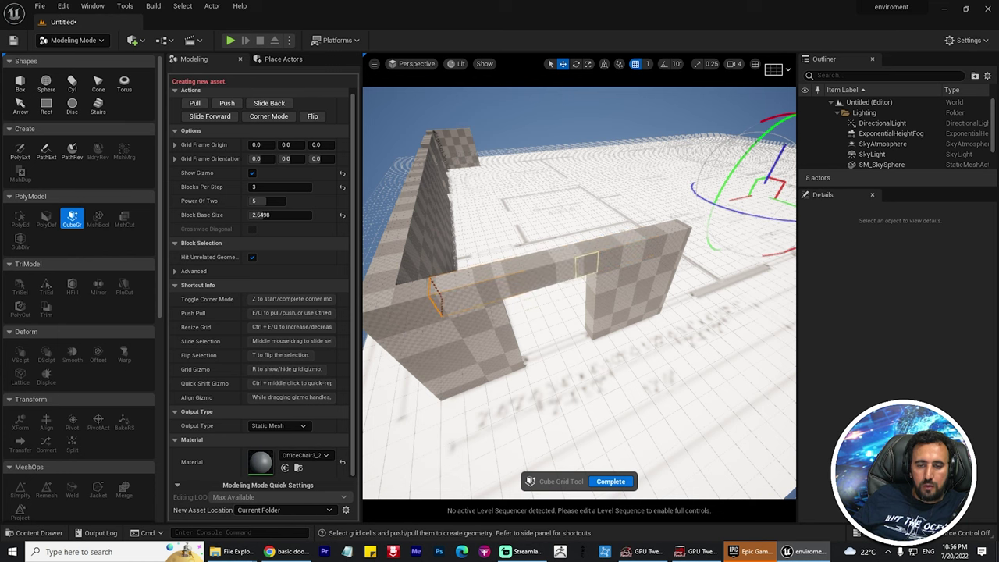
Fly over the plan to further rooms and raise Power Of Two from 4 to 5.
{"action": "mouse_move", "coordinate": [578, 297]}
{"action": "right_mouse_down"}
{"action": "mouse_move", "coordinate": [523, 297]}
{"action": "mouse_move", "coordinate": [570, 304]}
{"action": "mouse_move", "coordinate": [562, 336]}
{"action": "mouse_move", "coordinate": [562, 304]}
{"action": "mouse_move", "coordinate": [601, 292]}
{"action": "mouse_move", "coordinate": [546, 328]}
{"action": "right_mouse_up"}
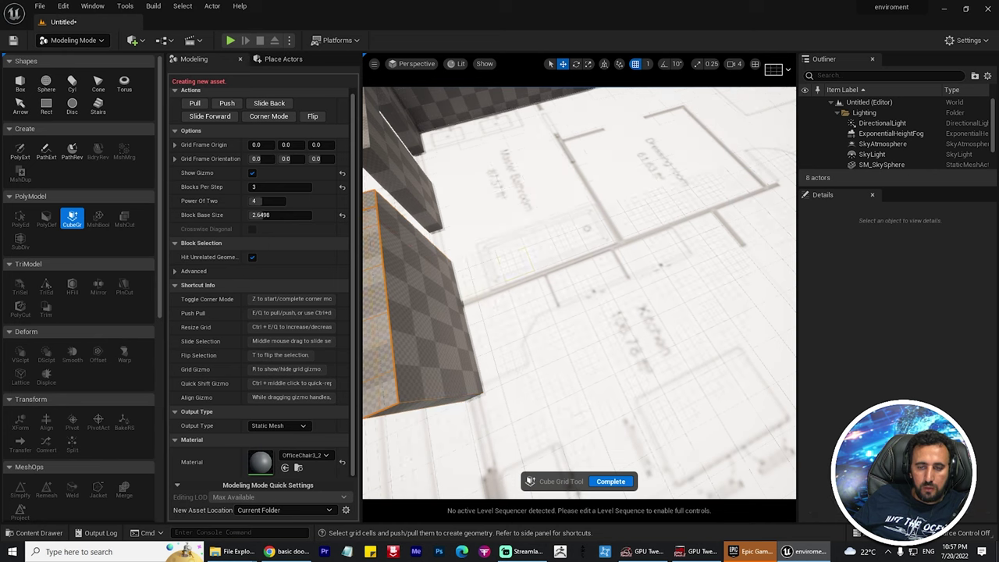
{"action": "right_click_drag", "start_coordinate": [578, 296], "coordinate": [531, 320]}
{"action": "mouse_move", "coordinate": [578, 297]}
{"action": "right_mouse_down"}
{"action": "mouse_move", "coordinate": [562, 305]}
{"action": "mouse_move", "coordinate": [570, 289]}
{"action": "mouse_move", "coordinate": [554, 273]}
{"action": "mouse_move", "coordinate": [570, 305]}
{"action": "mouse_move", "coordinate": [554, 320]}
{"action": "mouse_move", "coordinate": [570, 289]}
{"action": "mouse_move", "coordinate": [562, 281]}
{"action": "mouse_move", "coordinate": [572, 285]}
{"action": "mouse_move", "coordinate": [556, 269]}
{"action": "mouse_move", "coordinate": [574, 289]}
{"action": "mouse_move", "coordinate": [562, 277]}
{"action": "mouse_move", "coordinate": [573, 288]}
{"action": "mouse_move", "coordinate": [566, 277]}
{"action": "mouse_move", "coordinate": [578, 281]}
{"action": "mouse_move", "coordinate": [573, 289]}
{"action": "mouse_move", "coordinate": [562, 277]}
{"action": "mouse_move", "coordinate": [576, 291]}
{"action": "mouse_move", "coordinate": [559, 270]}
{"action": "right_mouse_up"}
{"action": "key", "text": "ctrl+e"}
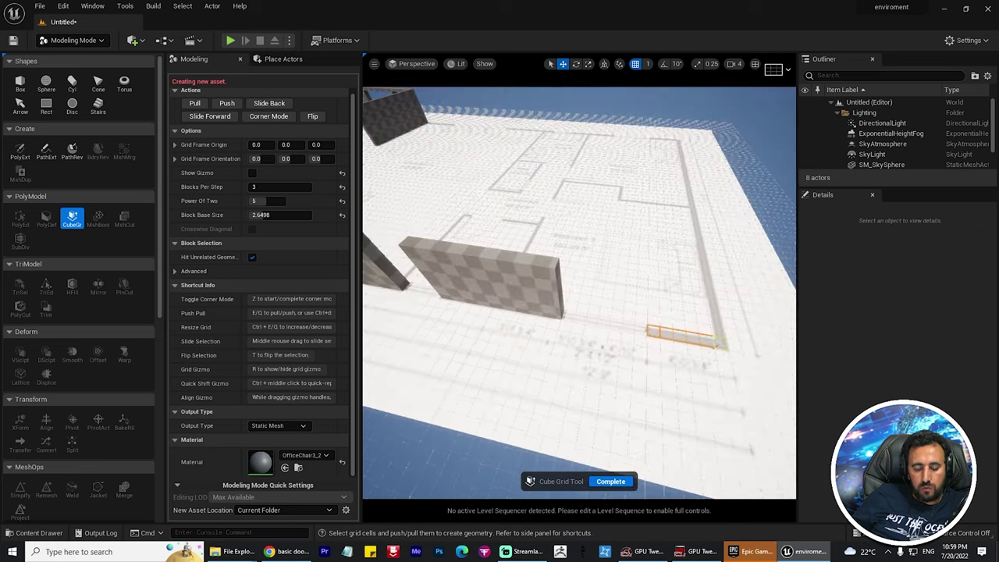
Undo a mistaken wall block, adjusting grid cell size and toggling the placement gizmo.
{"action": "mouse_move", "coordinate": [578, 297]}
{"action": "right_mouse_down"}
{"action": "mouse_move", "coordinate": [656, 297]}
{"action": "mouse_move", "coordinate": [500, 297]}
{"action": "mouse_move", "coordinate": [562, 296]}
{"action": "mouse_move", "coordinate": [531, 297]}
{"action": "mouse_move", "coordinate": [562, 297]}
{"action": "mouse_move", "coordinate": [531, 297]}
{"action": "mouse_move", "coordinate": [546, 281]}
{"action": "mouse_move", "coordinate": [539, 297]}
{"action": "mouse_move", "coordinate": [562, 288]}
{"action": "mouse_move", "coordinate": [530, 296]}
{"action": "mouse_move", "coordinate": [577, 297]}
{"action": "mouse_move", "coordinate": [558, 289]}
{"action": "mouse_move", "coordinate": [577, 293]}
{"action": "mouse_move", "coordinate": [562, 290]}
{"action": "mouse_move", "coordinate": [578, 293]}
{"action": "mouse_move", "coordinate": [586, 164]}
{"action": "right_mouse_up"}
{"action": "key", "text": "r"}
{"action": "key", "text": "ctrl+e"}
{"action": "key", "text": "q"}
{"action": "key", "text": "ctrl+q"}
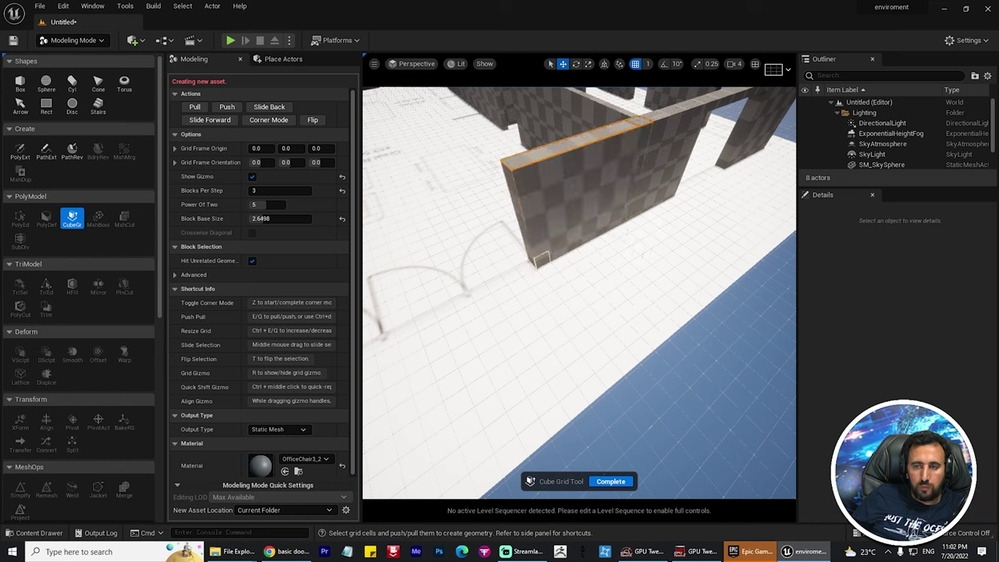
{"action": "mouse_move", "coordinate": [577, 293]}
{"action": "right_mouse_down"}
{"action": "mouse_move", "coordinate": [562, 291]}
{"action": "mouse_move", "coordinate": [577, 293]}
{"action": "mouse_move", "coordinate": [578, 313]}
{"action": "mouse_move", "coordinate": [584, 277]}
{"action": "mouse_move", "coordinate": [578, 305]}
{"action": "mouse_move", "coordinate": [579, 292]}
{"action": "right_mouse_up"}
{"action": "key", "text": "r"}
Complete the Cube Grid walls and place a Box shape at the floor centre.
{"action": "left_click", "coordinate": [610, 481]}
{"action": "left_click", "coordinate": [882, 143], "text": "ctrl"}
{"action": "left_click", "coordinate": [47, 108]}
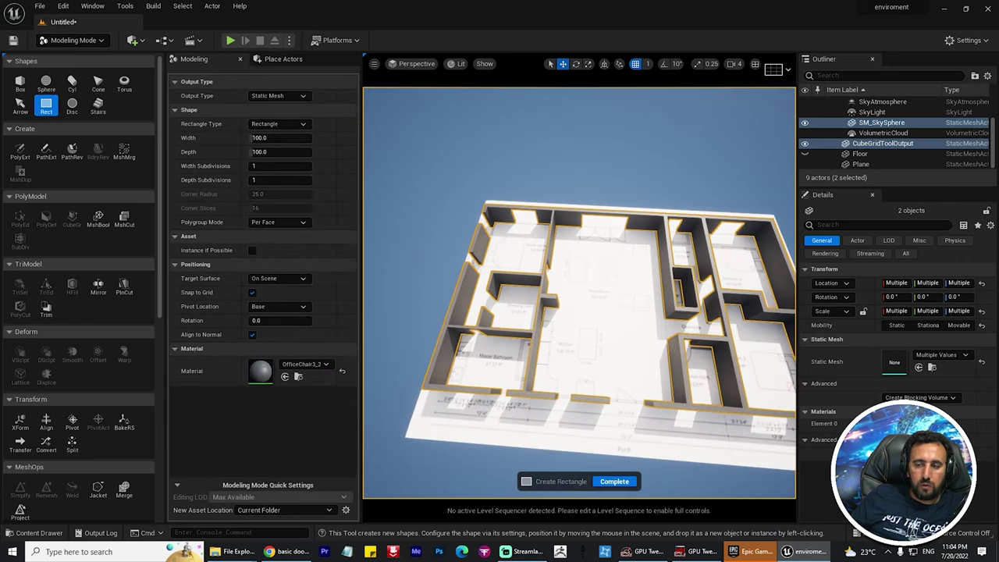
{"action": "left_click", "coordinate": [575, 398]}
{"action": "left_click", "coordinate": [73, 39]}
{"action": "right_click_drag", "start_coordinate": [579, 293], "coordinate": [579, 295]}
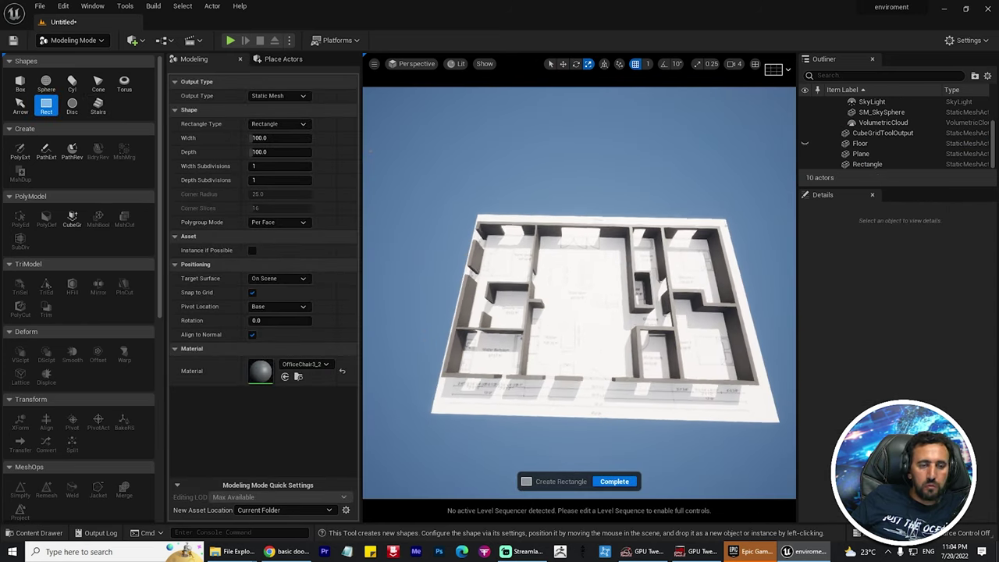
{"action": "left_click", "coordinate": [19, 81]}
{"action": "left_click", "coordinate": [593, 307]}
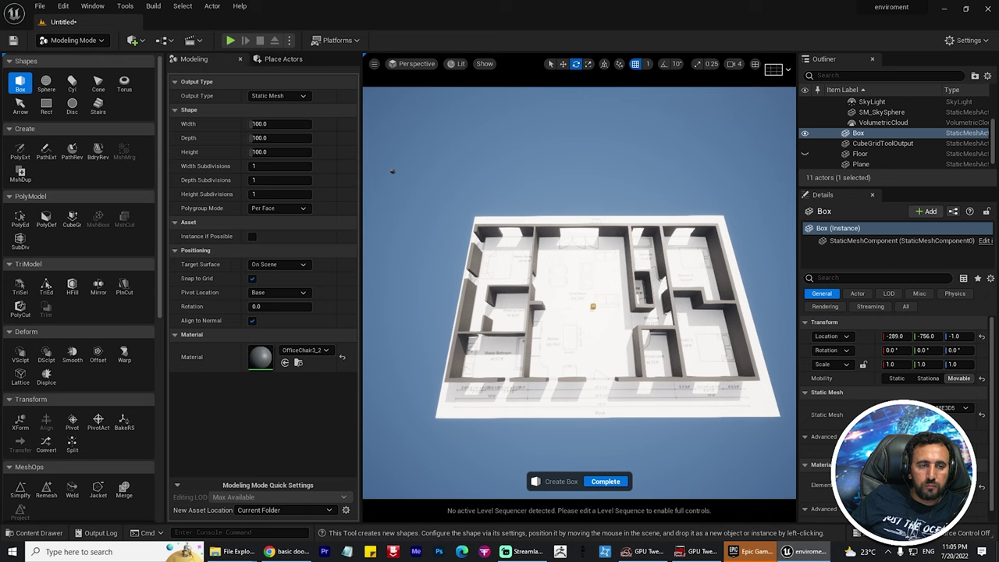
{"action": "key", "text": "Return"}
Stretch the box into a thin slab covering the plan and raise a copy above.
{"action": "mouse_move", "coordinate": [605, 269]}
{"action": "left_mouse_down"}
{"action": "mouse_move", "coordinate": [628, 264]}
{"action": "mouse_move", "coordinate": [618, 267]}
{"action": "left_mouse_up"}
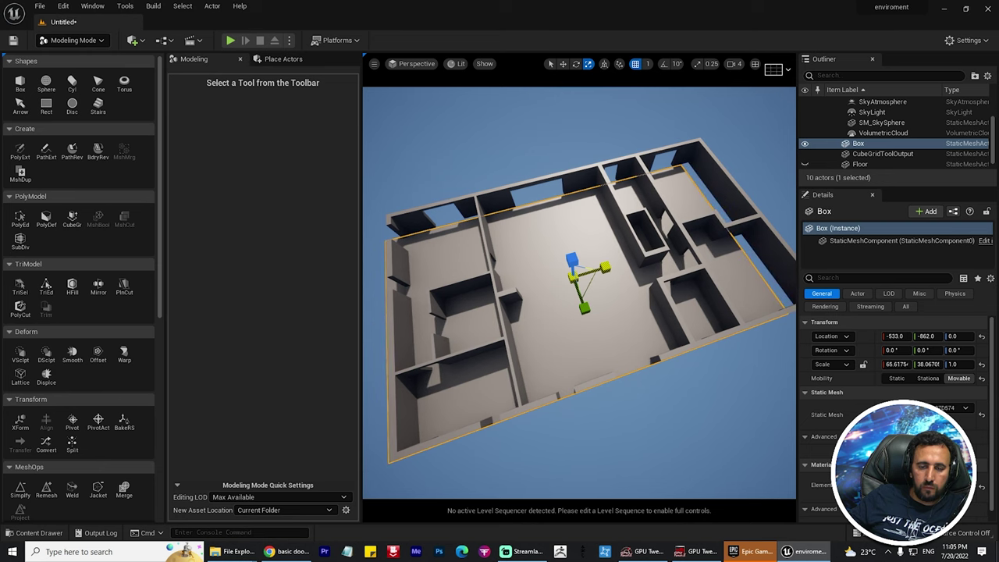
{"action": "mouse_move", "coordinate": [579, 289]}
{"action": "right_mouse_down"}
{"action": "mouse_move", "coordinate": [579, 242]}
{"action": "mouse_move", "coordinate": [579, 281]}
{"action": "right_mouse_up"}
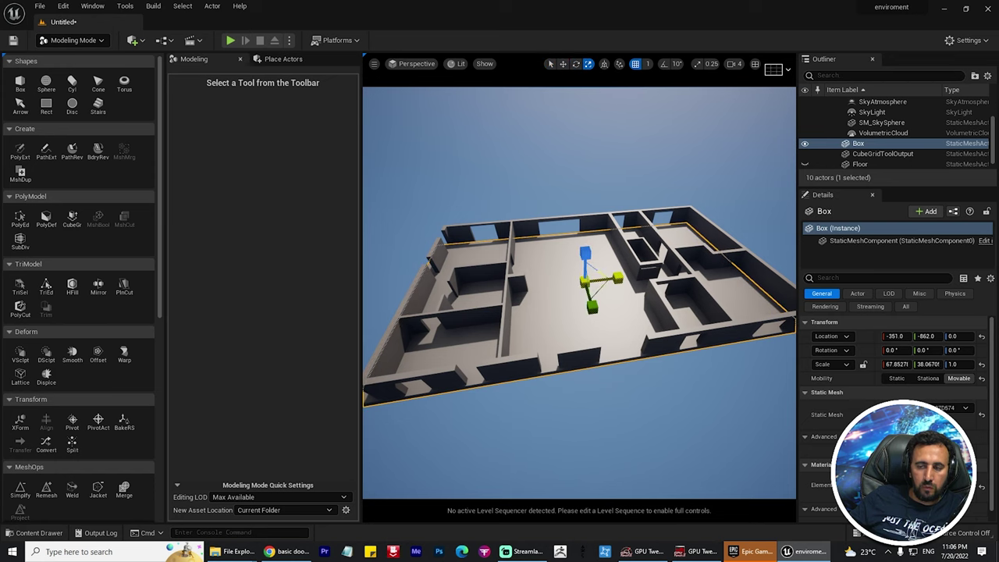
{"action": "left_click_drag", "start_coordinate": [579, 288], "coordinate": [507, 292], "text": "alt"}
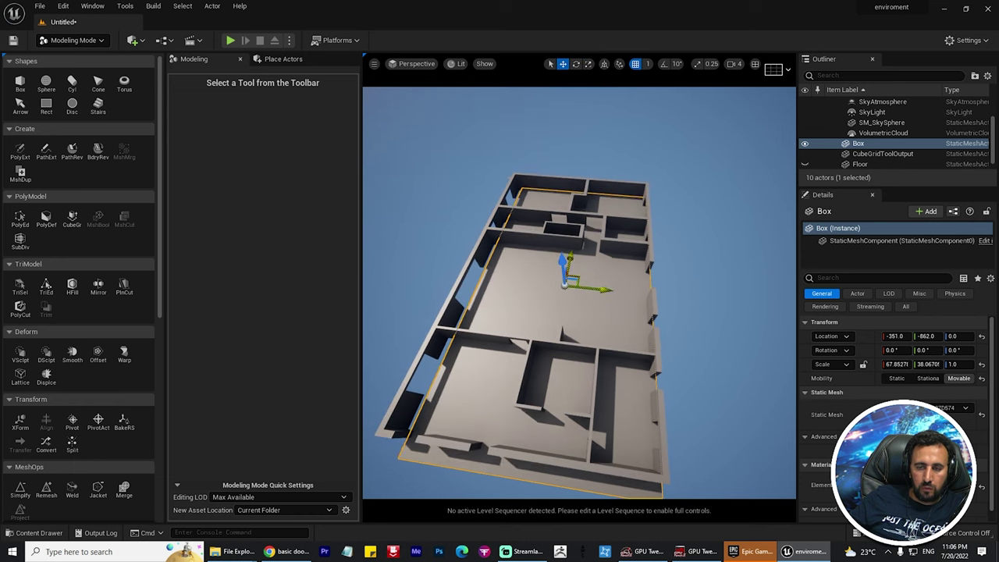
{"action": "left_click_drag", "start_coordinate": [572, 262], "coordinate": [573, 250]}
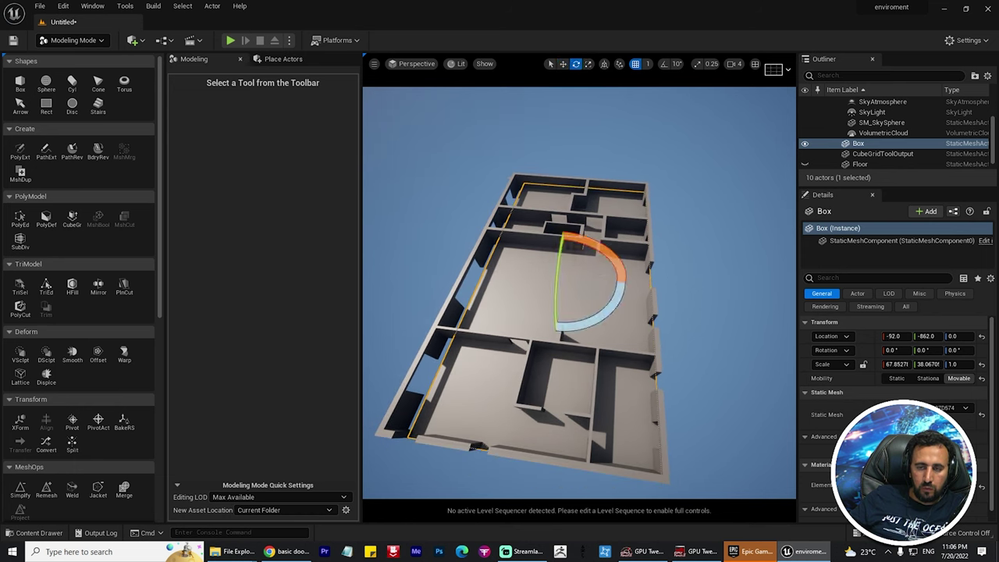
{"action": "mouse_move", "coordinate": [601, 279]}
{"action": "left_mouse_down"}
{"action": "mouse_move", "coordinate": [591, 278]}
{"action": "mouse_move", "coordinate": [611, 295]}
{"action": "left_mouse_up"}
{"action": "mouse_move", "coordinate": [612, 252]}
{"action": "left_mouse_down"}
{"action": "mouse_move", "coordinate": [612, 270]}
{"action": "mouse_move", "coordinate": [612, 227]}
{"action": "mouse_move", "coordinate": [616, 258]}
{"action": "left_mouse_up"}
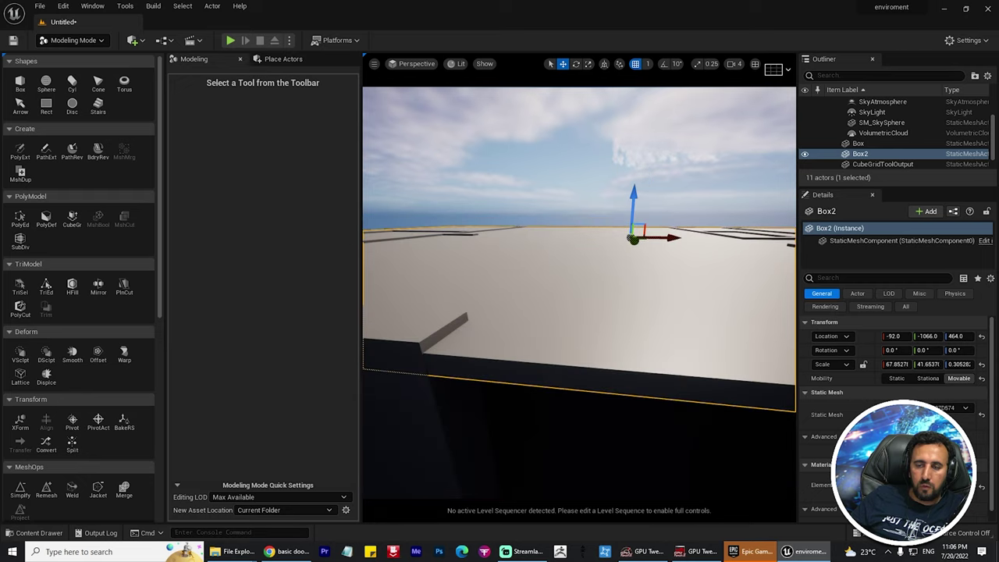
{"action": "left_click_drag", "start_coordinate": [633, 204], "coordinate": [633, 181]}
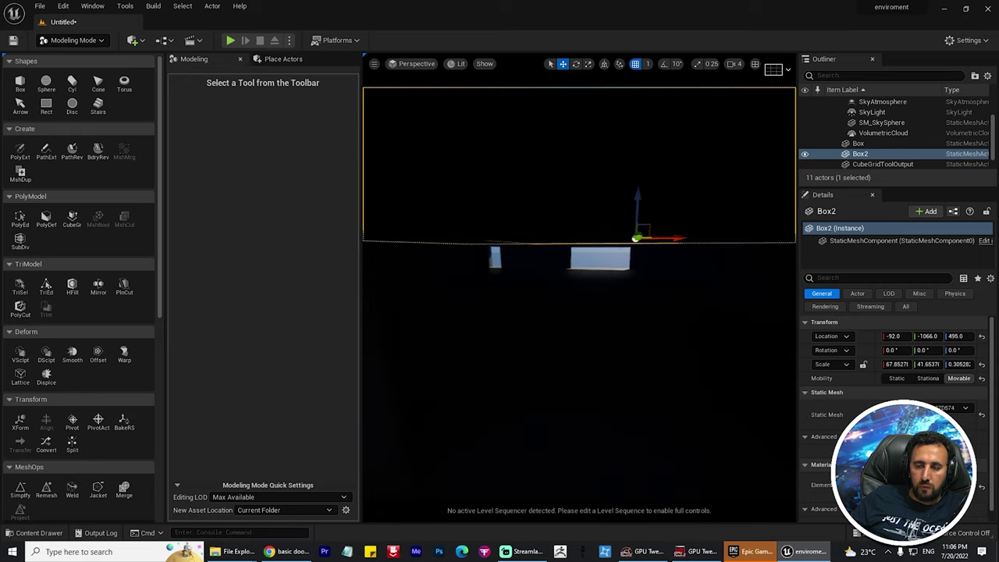
{"action": "mouse_move", "coordinate": [617, 234]}
{"action": "left_mouse_down", "text": "alt"}
{"action": "mouse_move", "coordinate": [593, 257]}
{"action": "mouse_move", "coordinate": [500, 250]}
{"action": "left_mouse_up", "text": "alt"}
Create a new folder and a NewMaterial asset in 3d_ar and open it.
{"action": "left_click", "coordinate": [485, 253], "text": "ctrl"}
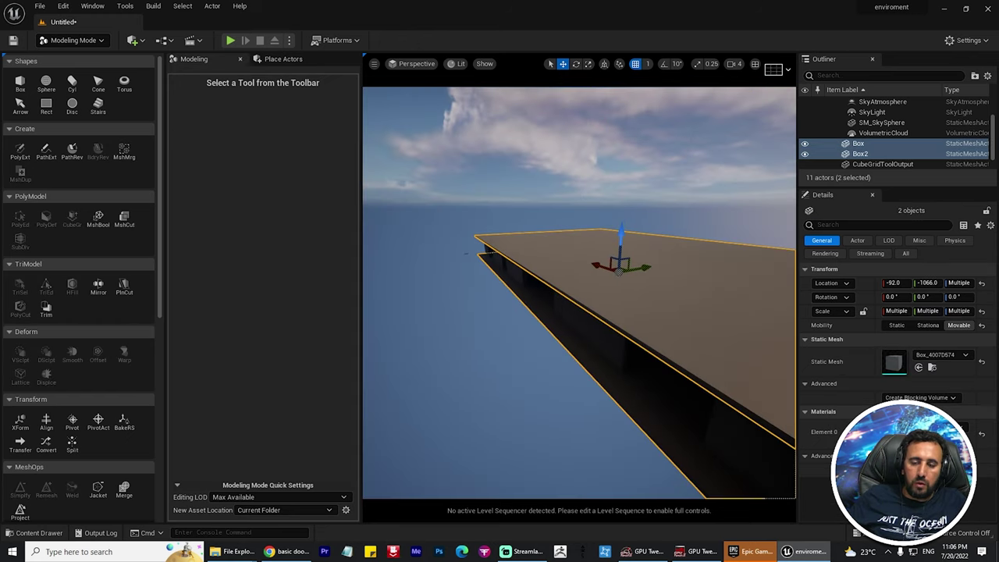
{"action": "key", "text": "ctrl+space"}
{"action": "right_click", "coordinate": [431, 469]}
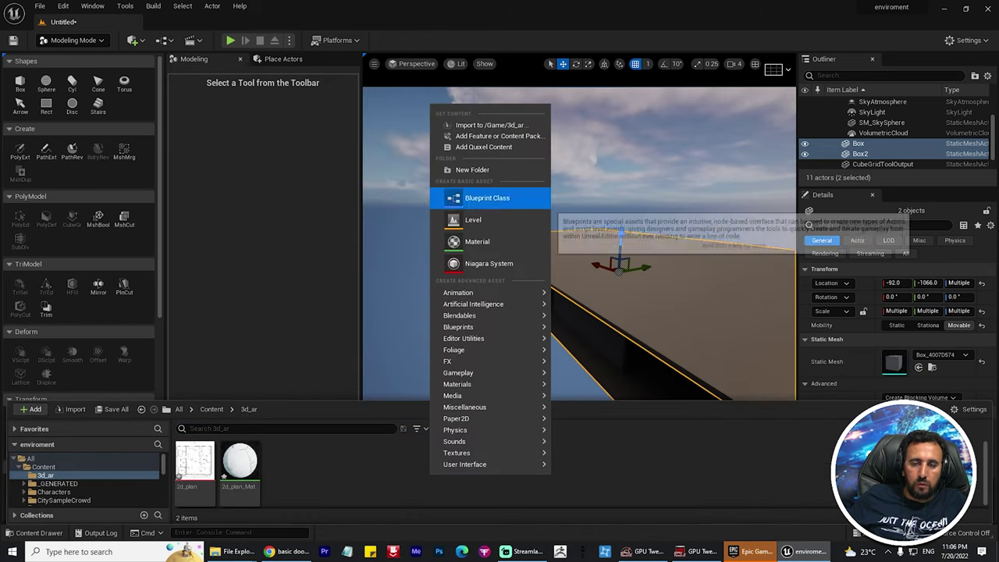
{"action": "left_click", "coordinate": [461, 167]}
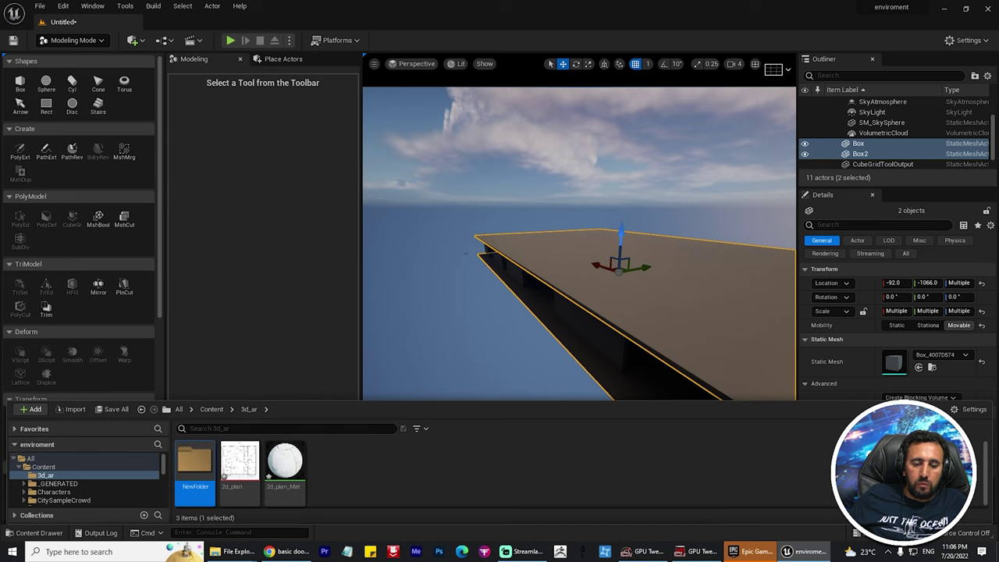
{"action": "right_click", "coordinate": [406, 472]}
{"action": "left_click", "coordinate": [457, 236]}
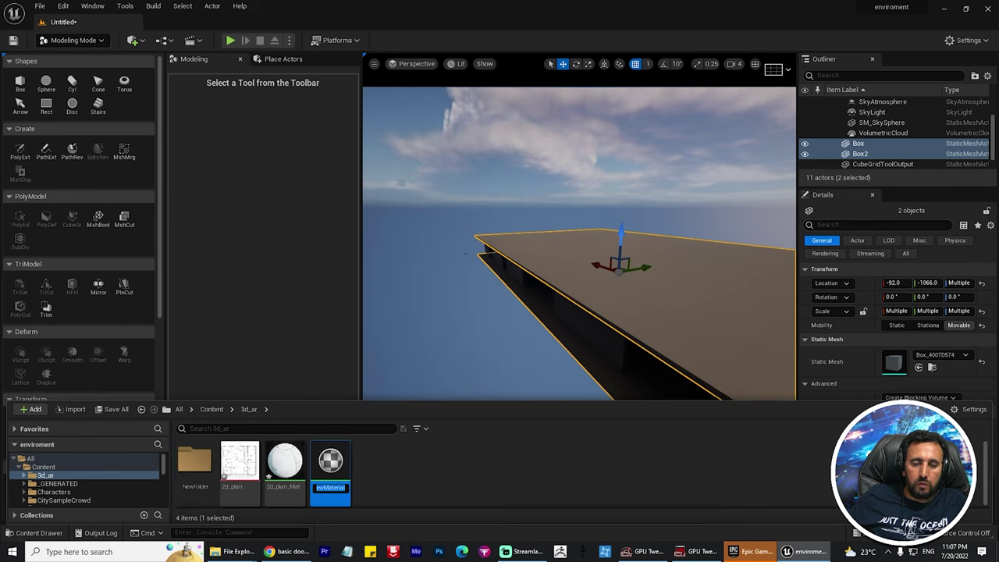
{"action": "double_click", "coordinate": [330, 465]}
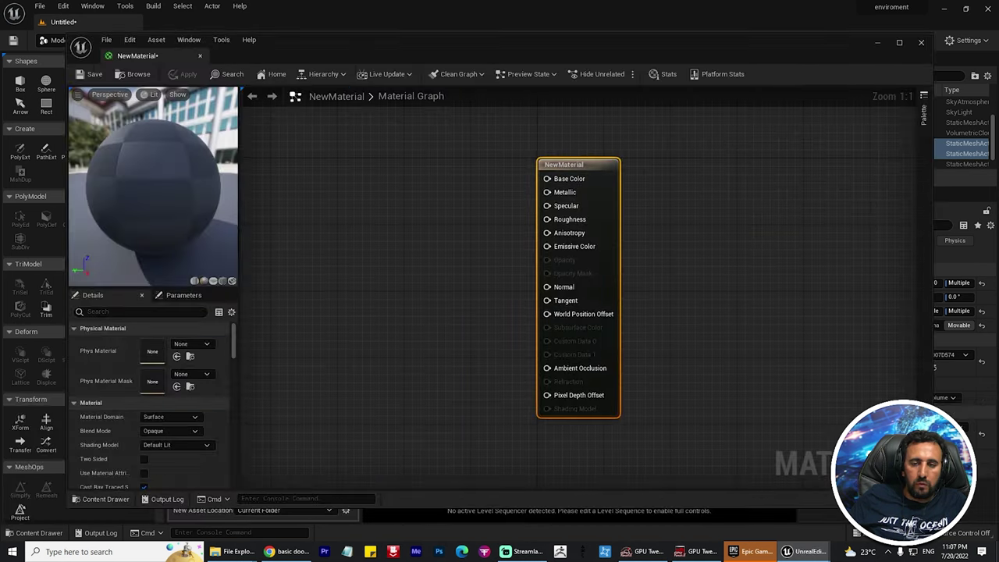
Add a Constant node of value 1 wired into Base Color.
{"action": "left_click", "coordinate": [437, 211]}
{"action": "left_click_drag", "start_coordinate": [449, 226], "coordinate": [508, 214]}
{"action": "left_click_drag", "start_coordinate": [599, 203], "coordinate": [598, 187]}
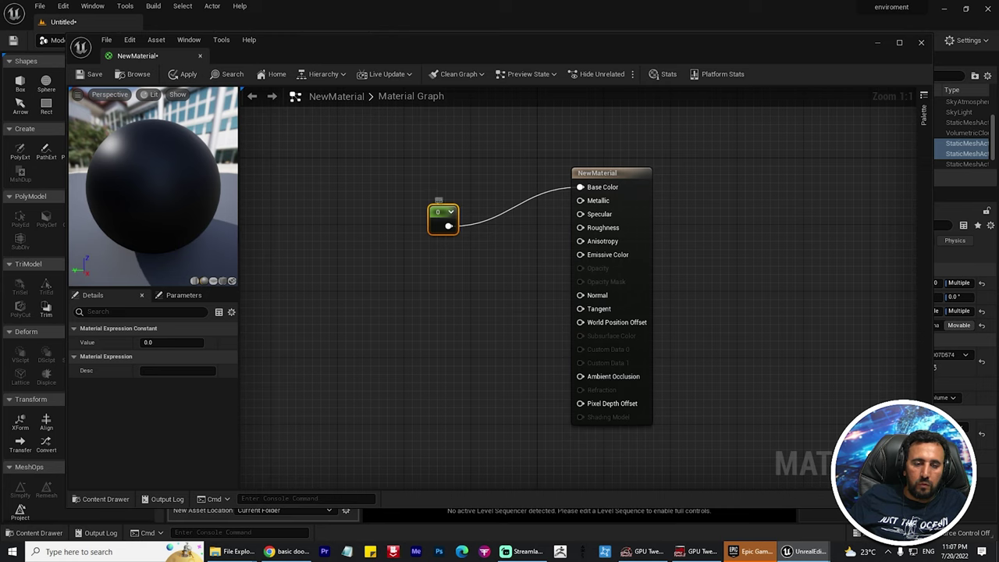
{"action": "left_click_drag", "start_coordinate": [172, 342], "coordinate": [203, 342]}
{"action": "left_click", "coordinate": [177, 342]}
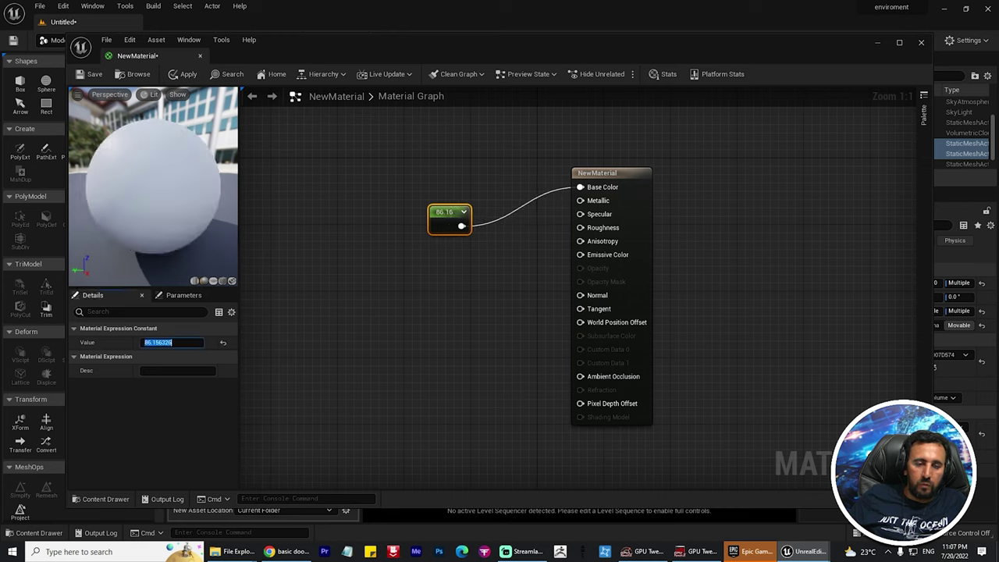
{"action": "key", "text": "Return"}
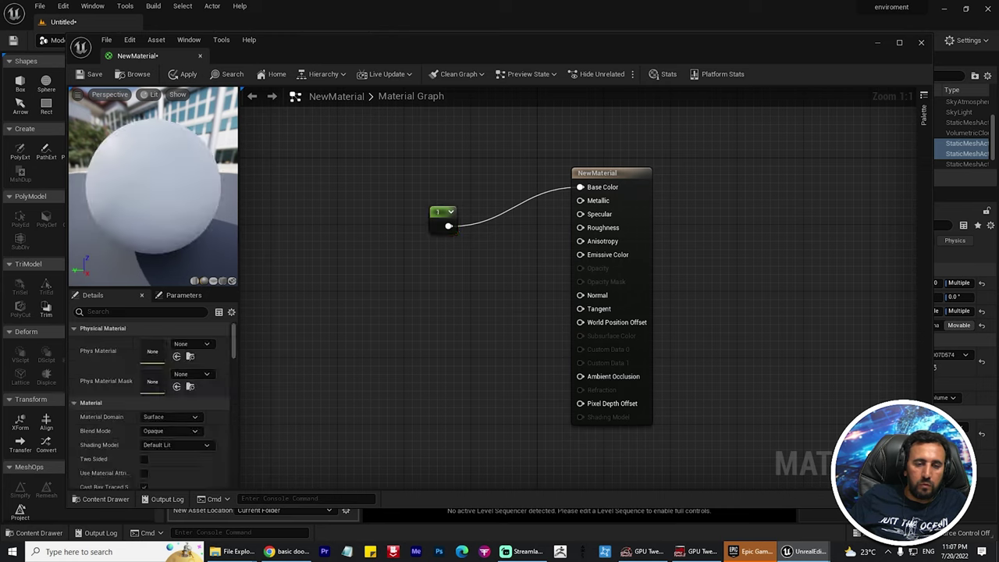
Wire two 0 Constants into Roughness and Metallic and save the material.
{"action": "left_click", "coordinate": [451, 323]}
{"action": "left_click_drag", "start_coordinate": [465, 337], "coordinate": [649, 219]}
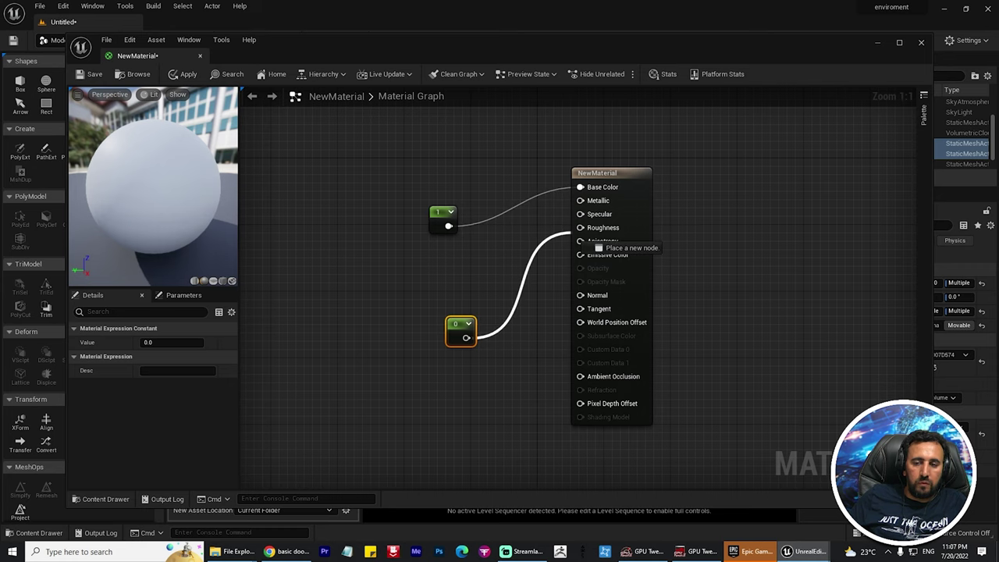
{"action": "left_click_drag", "start_coordinate": [590, 229], "coordinate": [590, 228]}
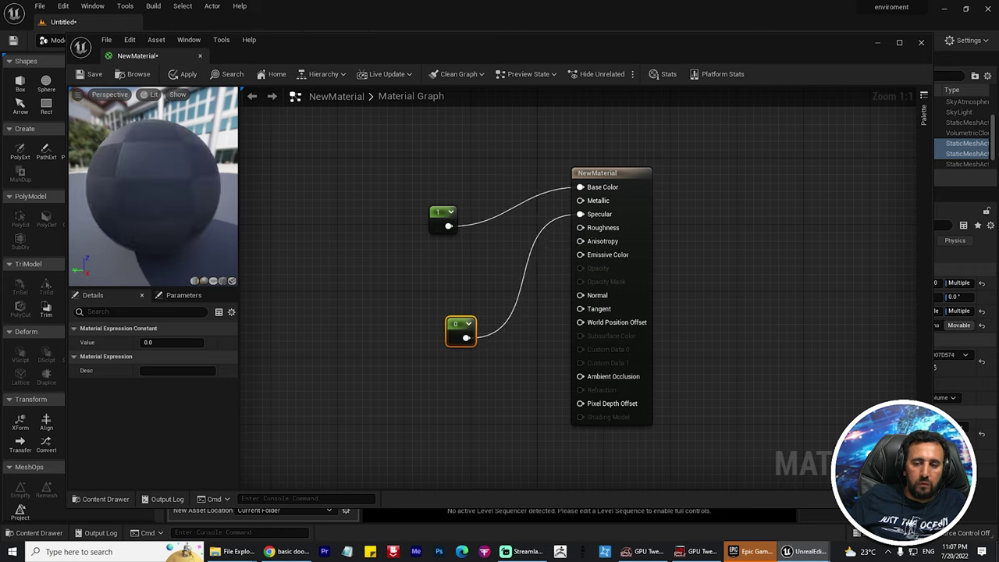
{"action": "left_click", "coordinate": [468, 298]}
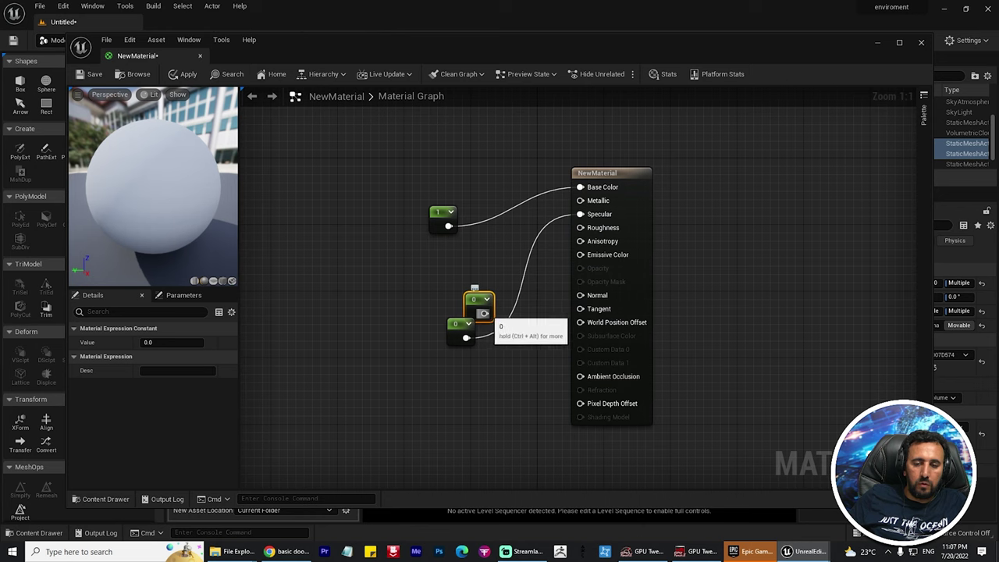
{"action": "left_click_drag", "start_coordinate": [484, 313], "coordinate": [580, 201]}
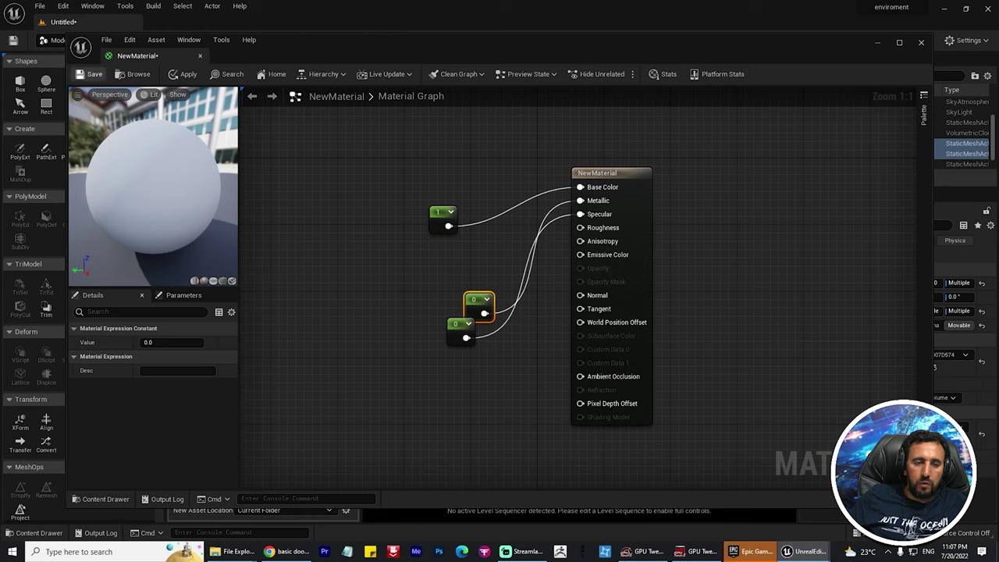
{"action": "left_click", "coordinate": [90, 74]}
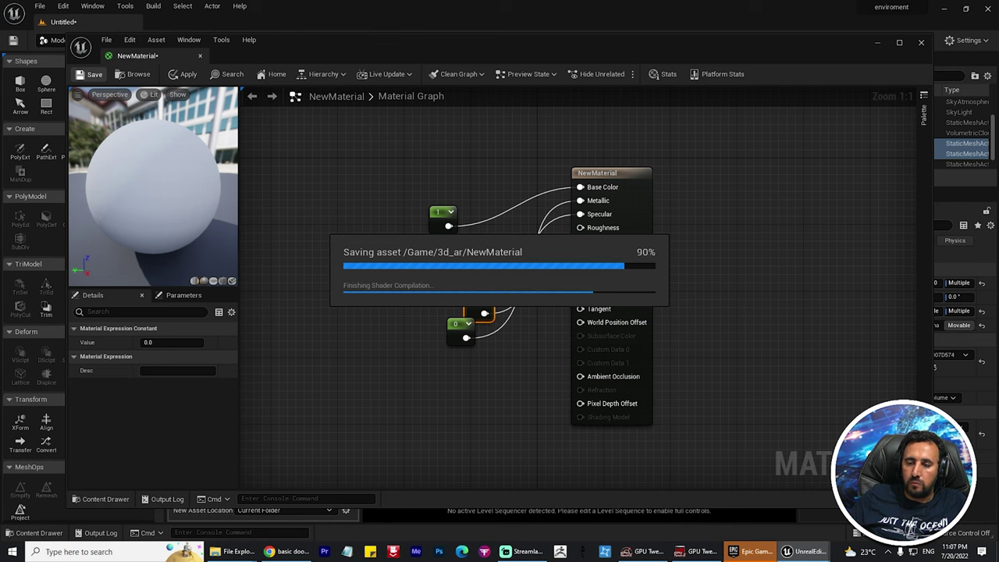
Drag NewMaterial from the 3d_ar Content Drawer onto both Box slabs, turning them white.
{"action": "key", "text": "alt+Tab"}
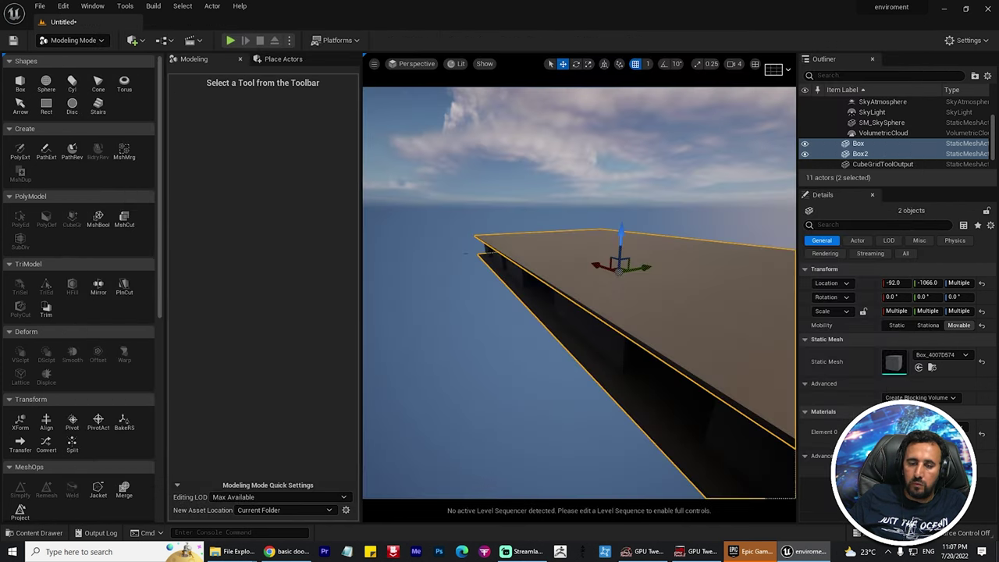
{"action": "key", "text": "ctrl+space"}
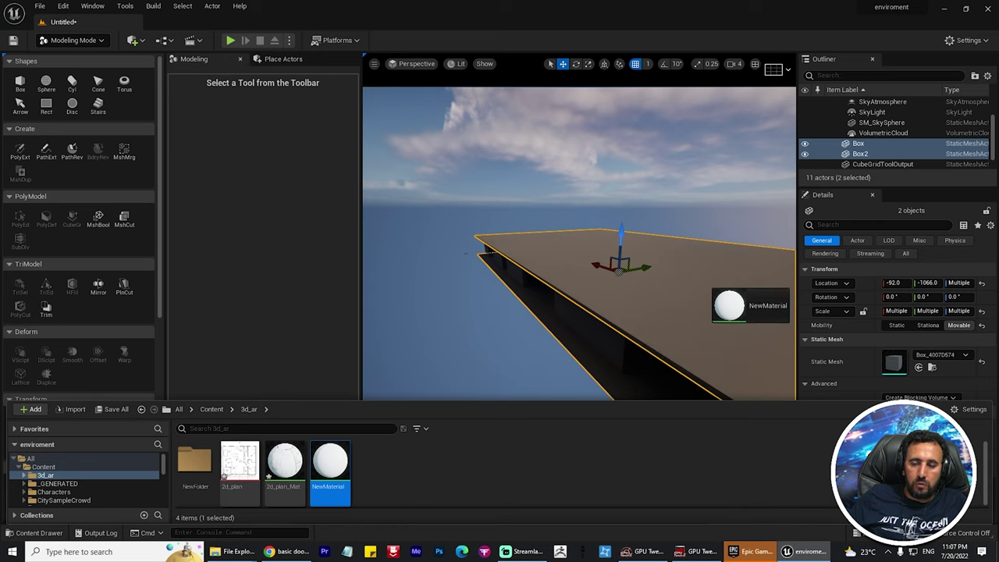
{"action": "left_click_drag", "start_coordinate": [331, 492], "coordinate": [749, 304]}
{"action": "key", "text": "ctrl+space"}
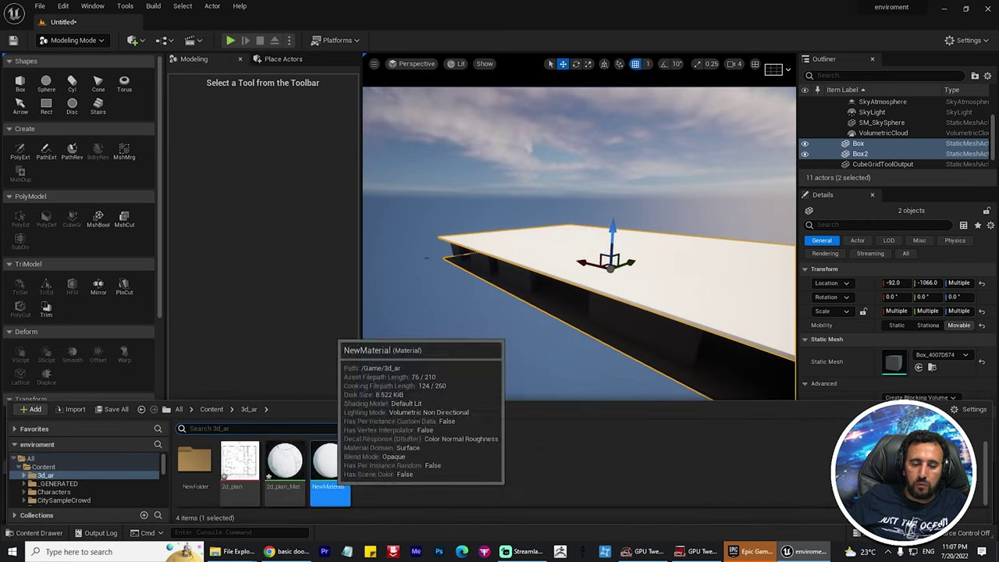
{"action": "left_click_drag", "start_coordinate": [330, 468], "coordinate": [702, 348]}
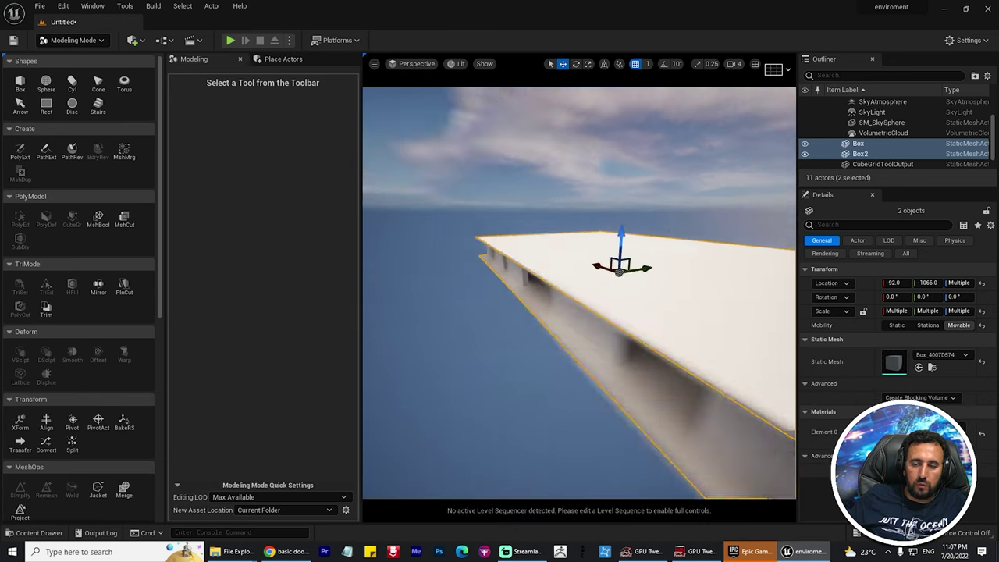
{"action": "right_click_drag", "start_coordinate": [703, 347], "coordinate": [703, 347]}
Fly through the house to inspect the window-lit rooms and doorways.
{"action": "key", "text": "w"}
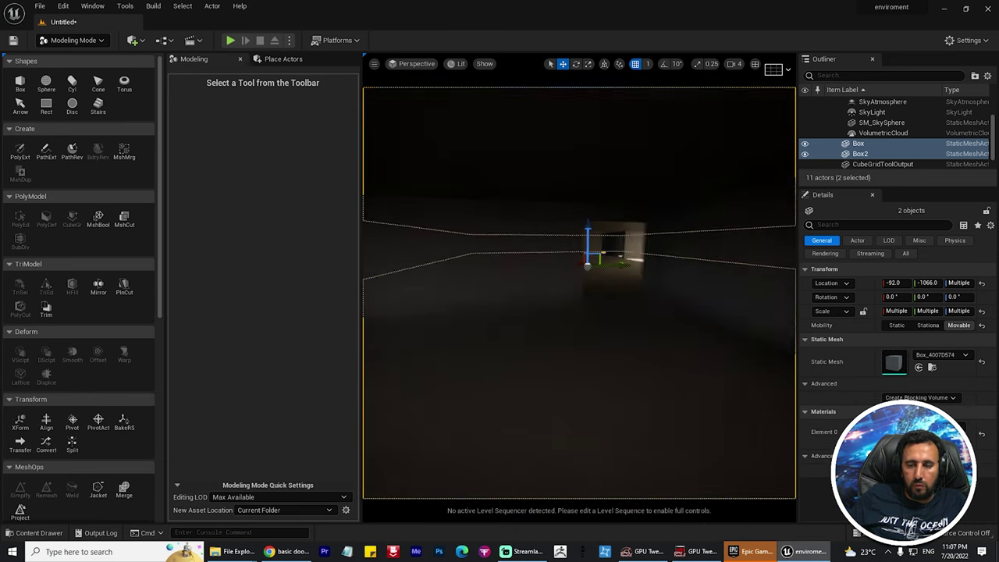
{"action": "key", "text": "w"}
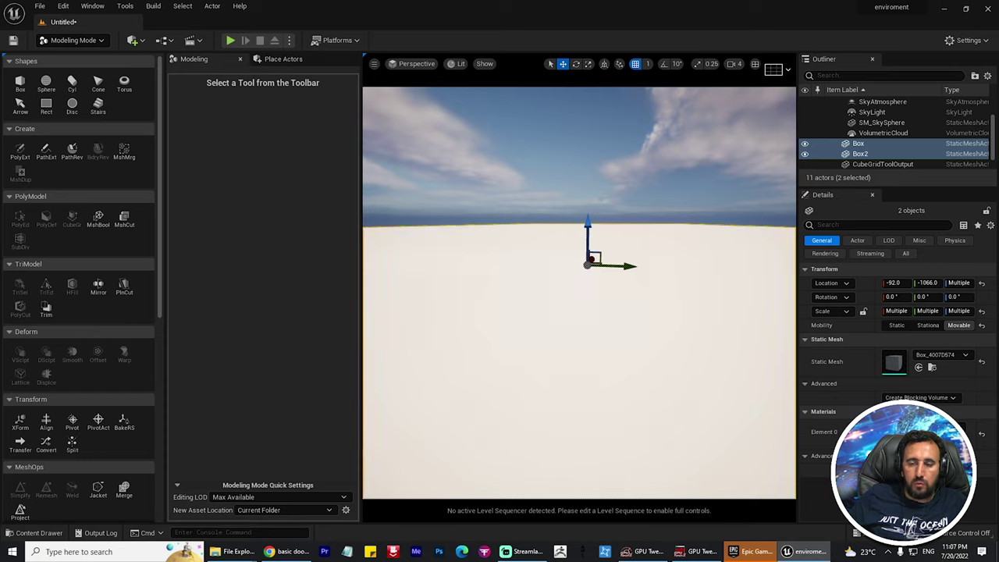
{"action": "key", "text": "w"}
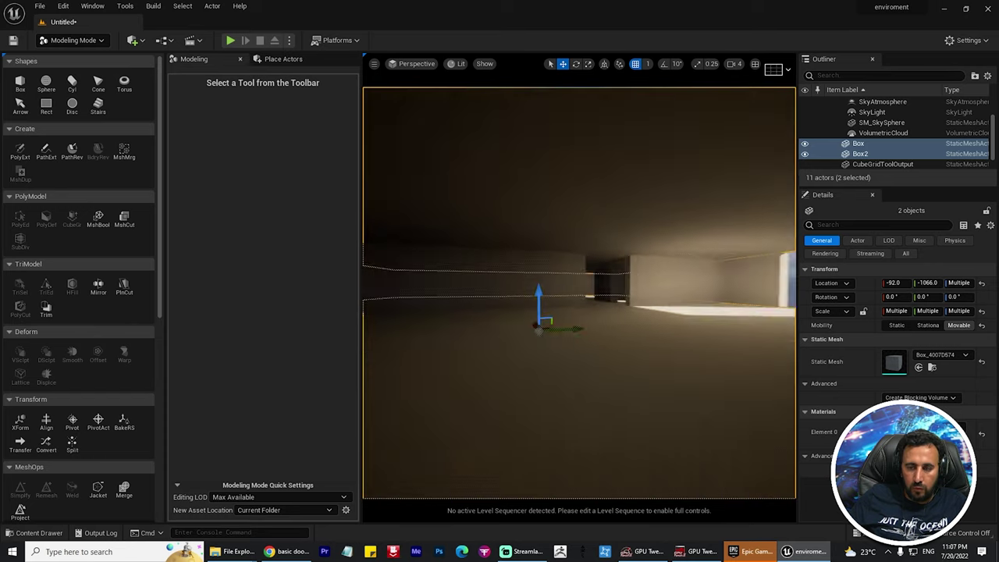
{"action": "key", "text": "w"}
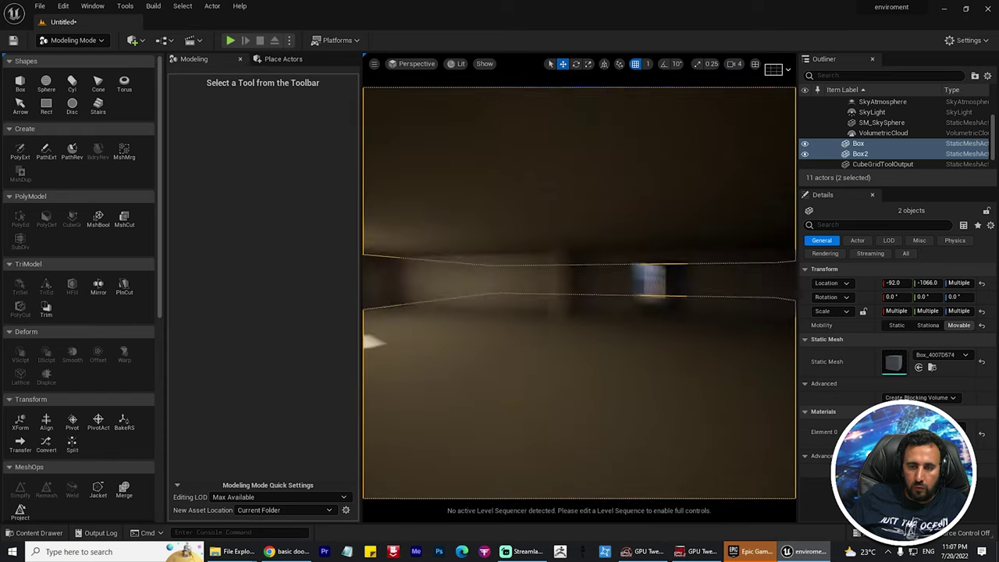
{"action": "key", "text": "w"}
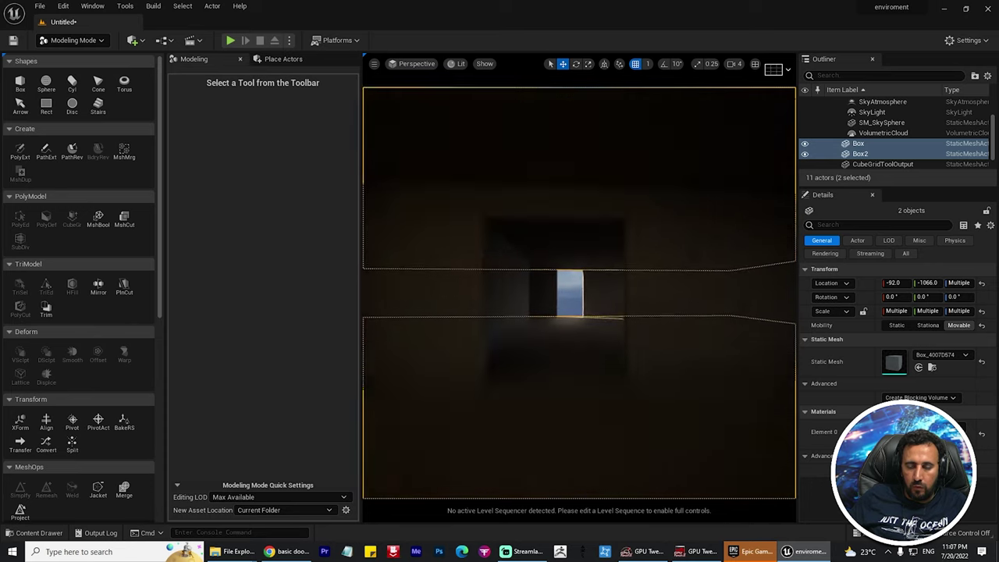
{"action": "key", "text": "s"}
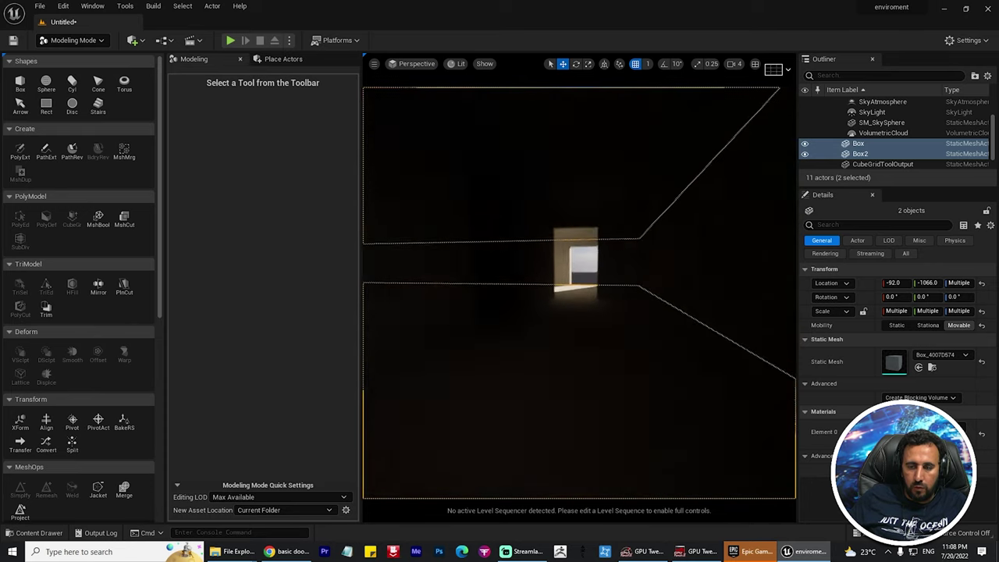
{"action": "key", "text": "w"}
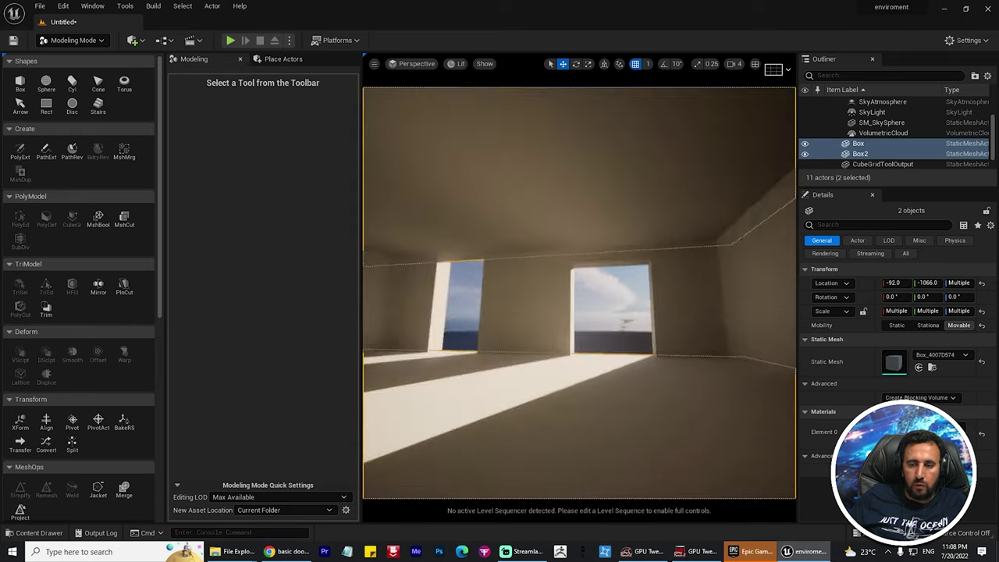
{"action": "key", "text": "s"}
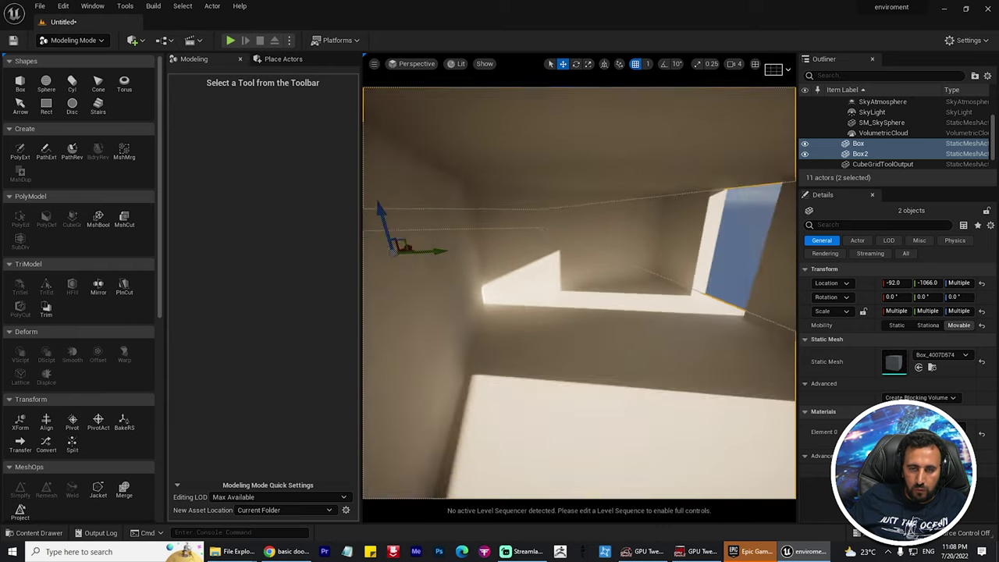
{"action": "key", "text": "s"}
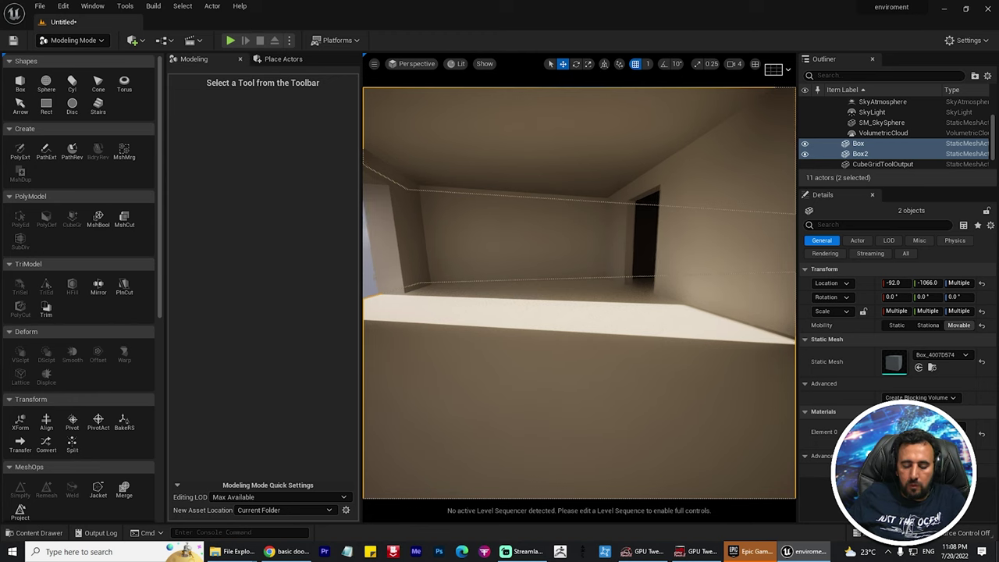
{"action": "key", "text": "s"}
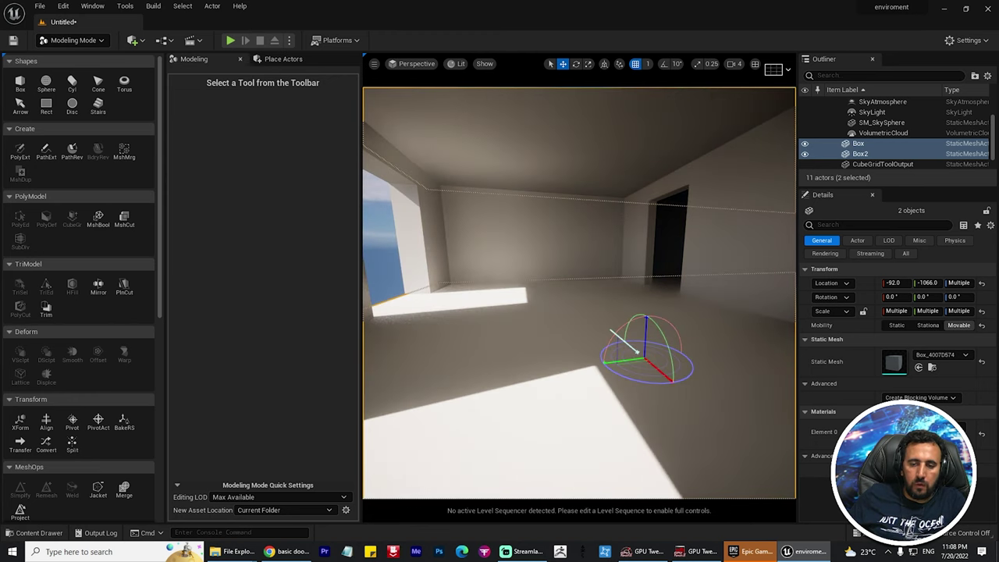
Rotate the sun with Ctrl+L, then select the CubeGridToolOutput mesh and sky sphere.
{"action": "key", "text": "ctrl+l"}
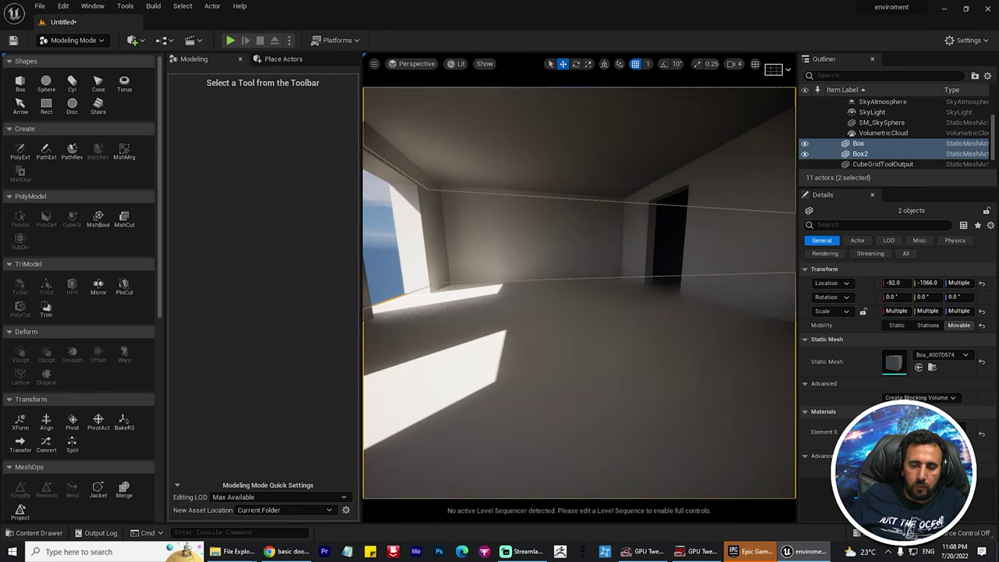
{"action": "left_click", "coordinate": [882, 164], "text": "ctrl"}
{"action": "left_click", "coordinate": [882, 123]}
{"action": "key", "text": "f"}
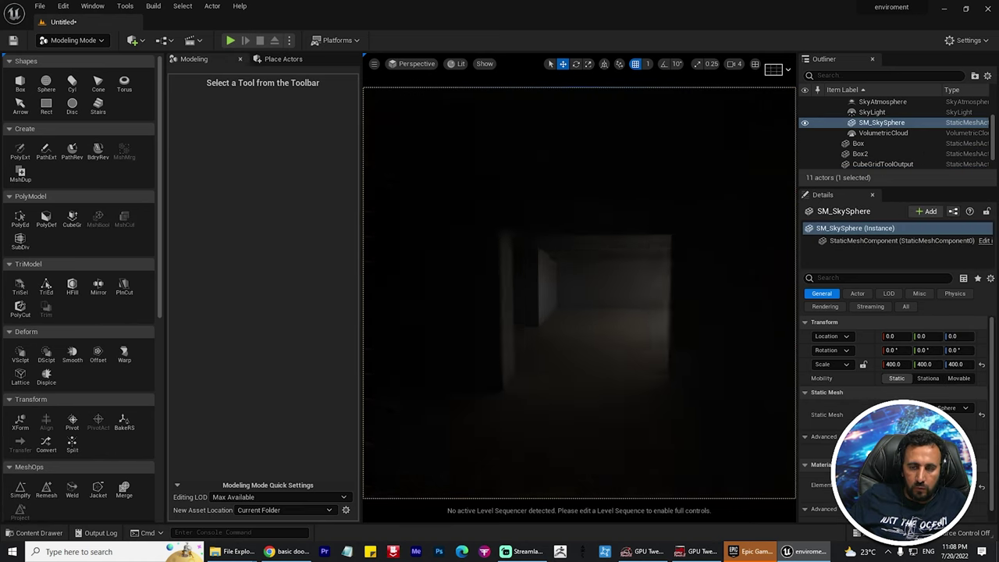
{"action": "right_click_drag", "start_coordinate": [580, 293], "coordinate": [594, 297]}
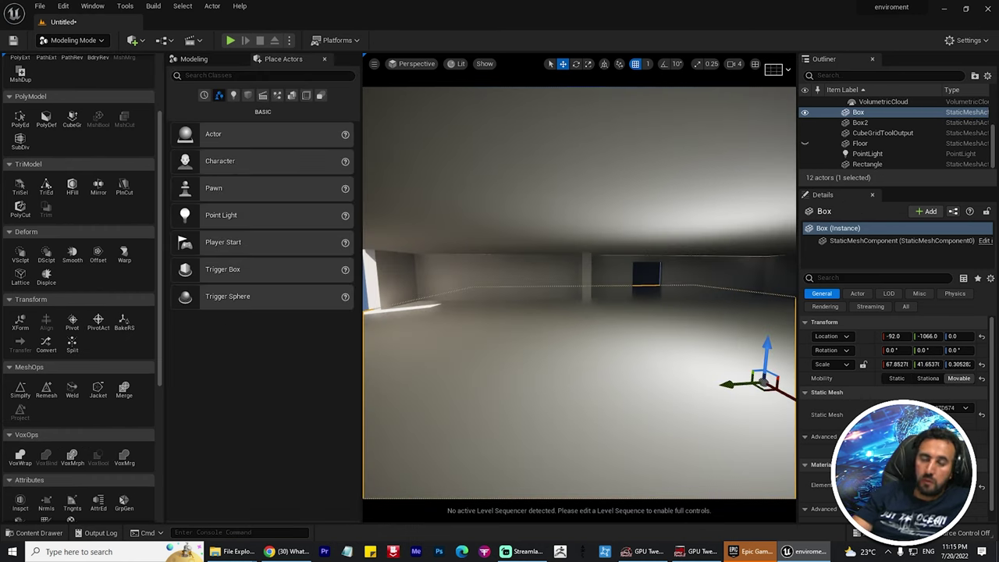
Open Quixel Bridge and search its library for wood surfaces.
{"action": "left_click", "coordinate": [93, 6]}
{"action": "mouse_move", "coordinate": [129, 69]}
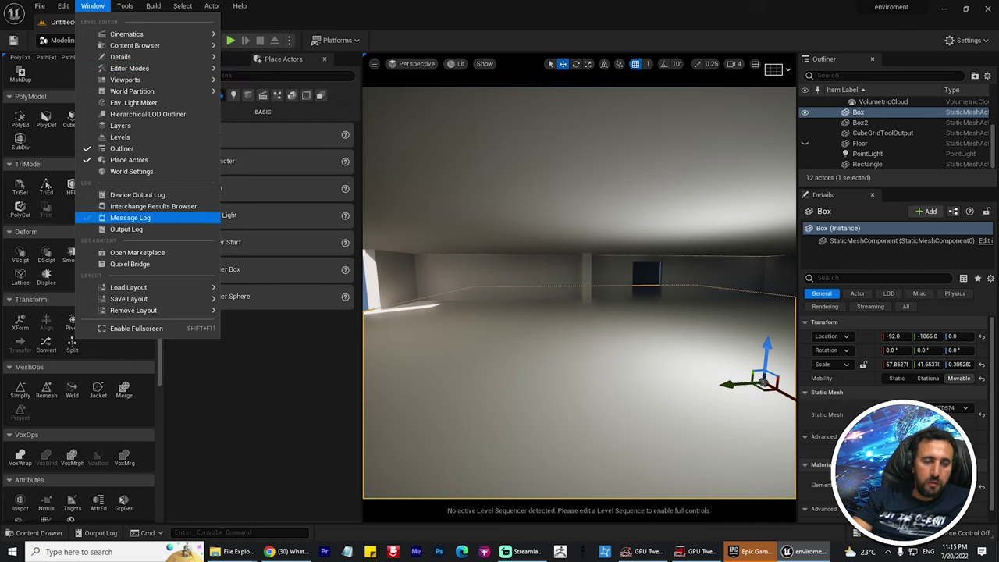
{"action": "left_click", "coordinate": [130, 264]}
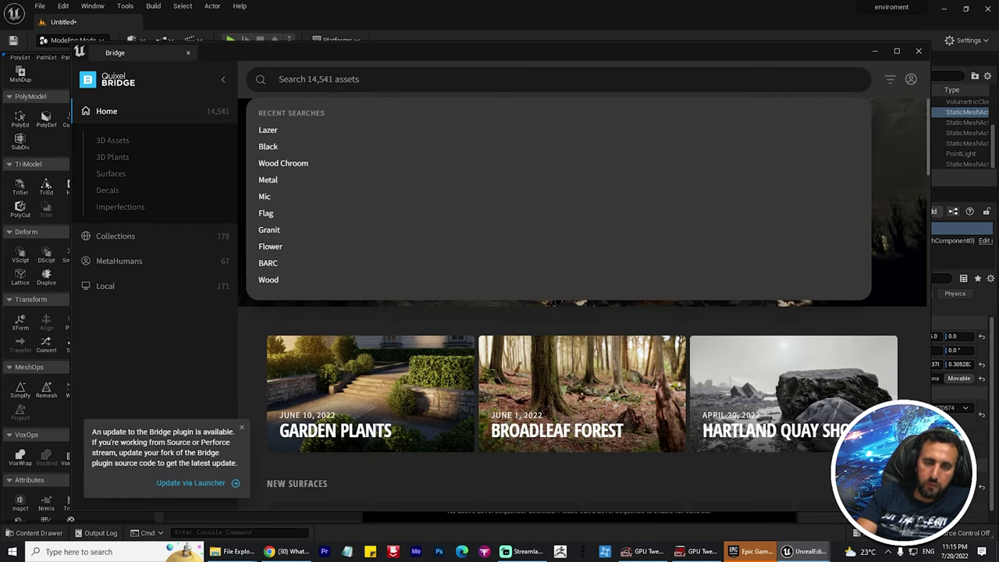
{"action": "type", "text": "wood"}
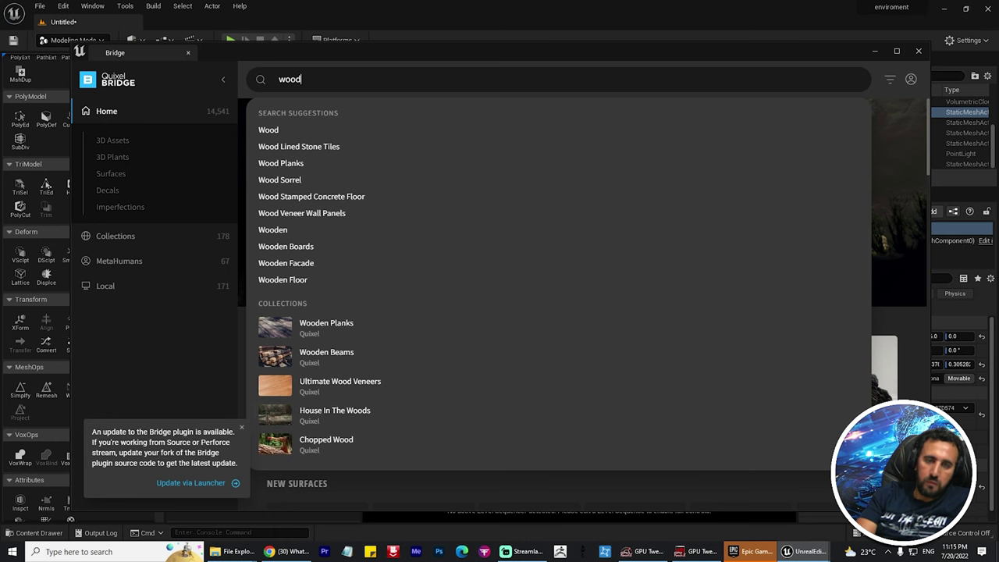
{"action": "key", "text": "Return"}
{"action": "scroll", "coordinate": [529, 320], "scroll_direction": "down", "scroll_amount": 5}
{"action": "scroll", "coordinate": [529, 320], "scroll_direction": "down", "scroll_amount": 5}
{"action": "scroll", "coordinate": [529, 321], "scroll_direction": "up", "scroll_amount": 4}
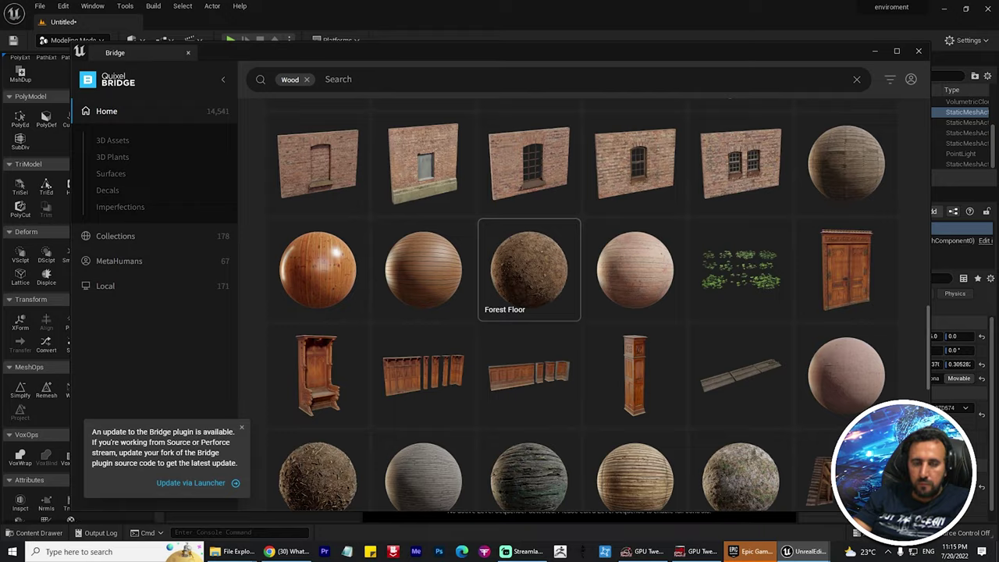
{"action": "scroll", "coordinate": [634, 294], "scroll_direction": "down", "scroll_amount": 5}
{"action": "scroll", "coordinate": [635, 293], "scroll_direction": "down", "scroll_amount": 5}
{"action": "scroll", "coordinate": [635, 293], "scroll_direction": "down", "scroll_amount": 5}
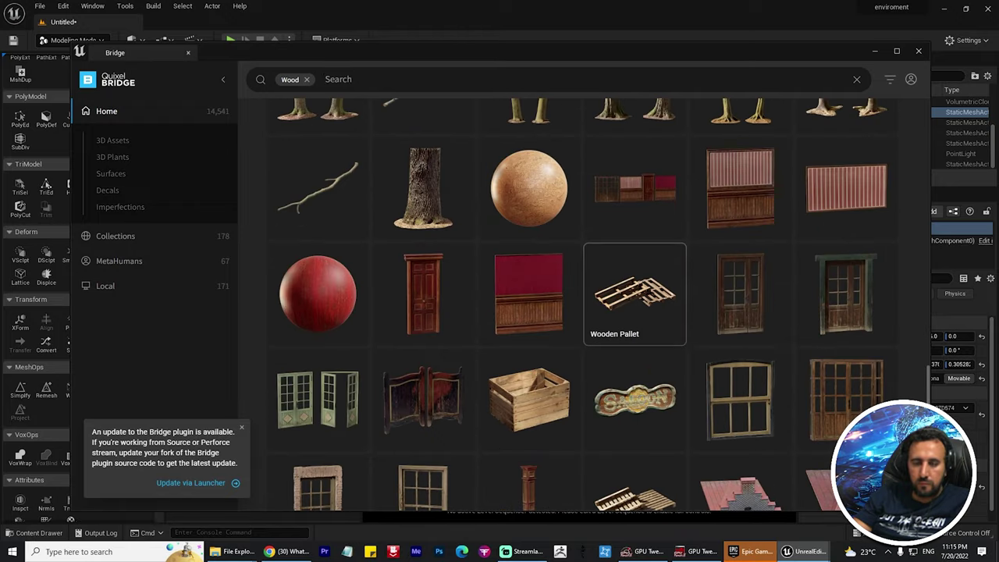
{"action": "scroll", "coordinate": [634, 305], "scroll_direction": "down", "scroll_amount": 1}
Open the Old Plywood surface details and move the Bridge window aside.
{"action": "left_click", "coordinate": [317, 242]}
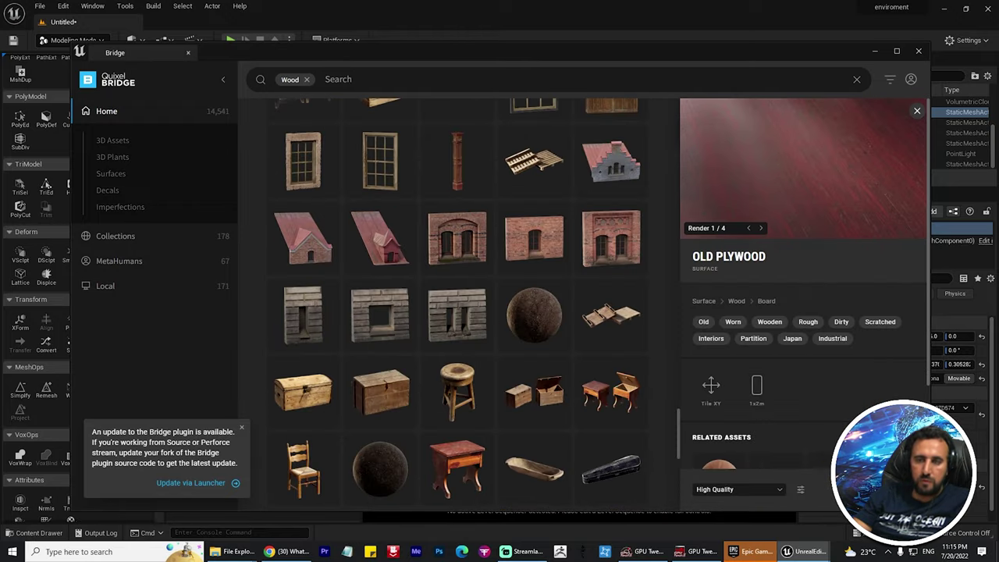
{"action": "left_click_drag", "start_coordinate": [397, 53], "coordinate": [898, 125]}
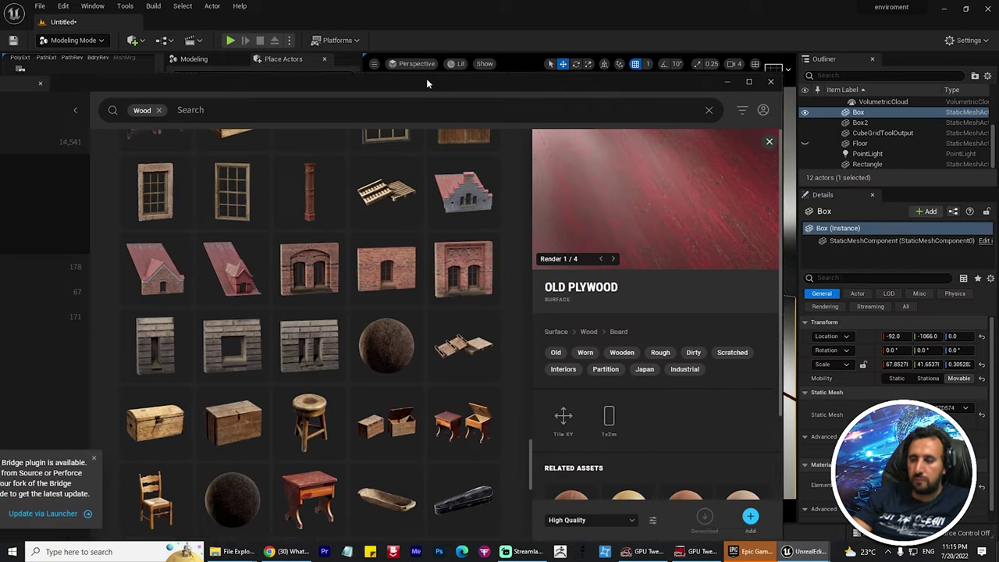
{"action": "left_click_drag", "start_coordinate": [426, 75], "coordinate": [421, 66]}
{"action": "scroll", "coordinate": [652, 312], "scroll_direction": "down", "scroll_amount": 3}
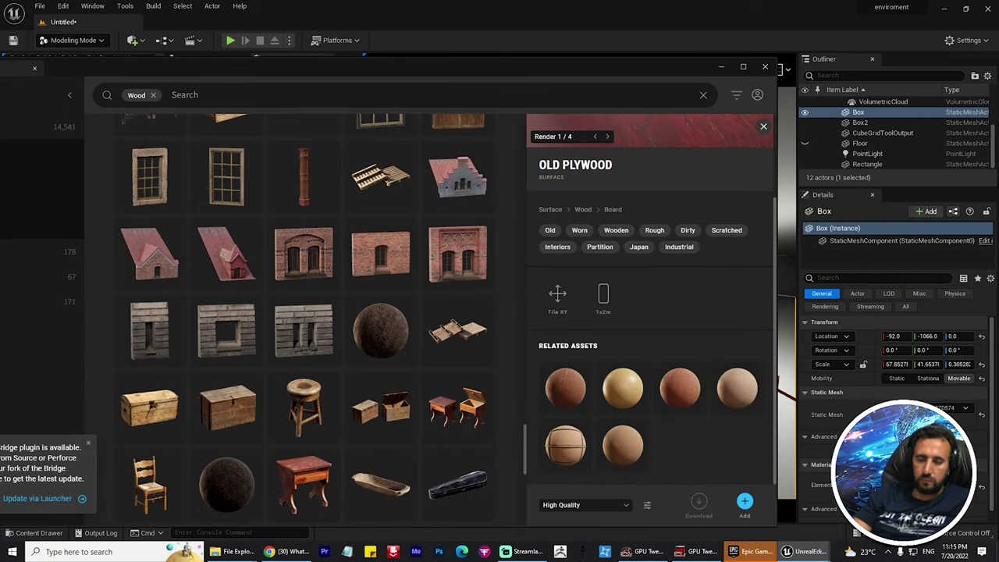
{"action": "scroll", "coordinate": [305, 313], "scroll_direction": "down", "scroll_amount": 5}
{"action": "scroll", "coordinate": [304, 313], "scroll_direction": "down", "scroll_amount": 2}
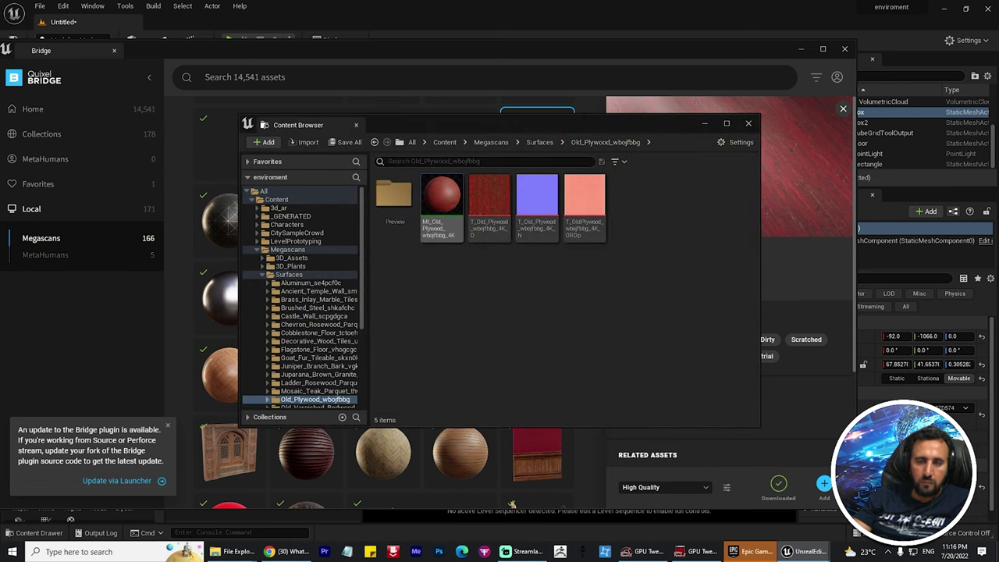
Apply the MI_Old_Plywood material to the floor slab.
{"action": "left_click_drag", "start_coordinate": [441, 201], "coordinate": [476, 231]}
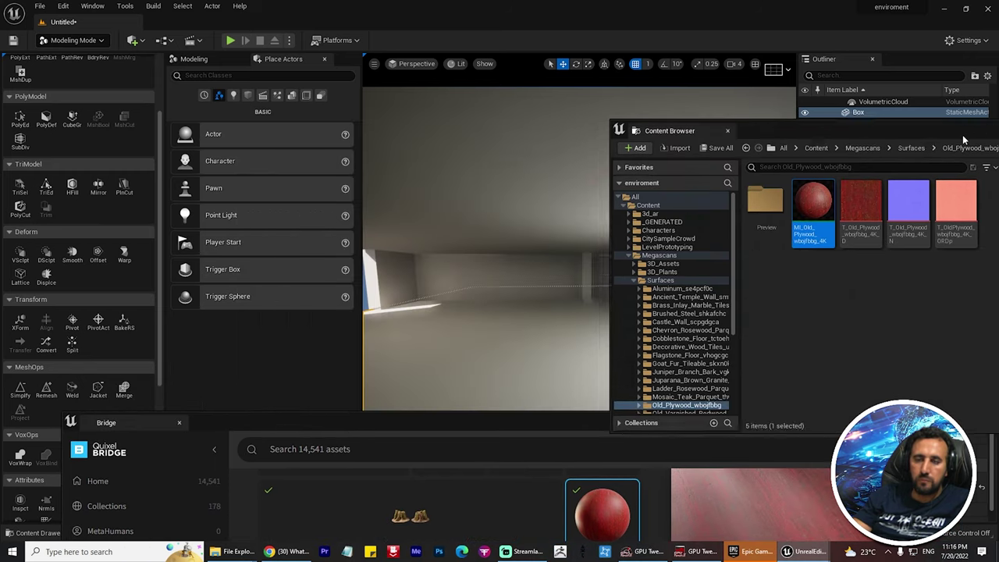
{"action": "left_click_drag", "start_coordinate": [964, 139], "coordinate": [824, 118]}
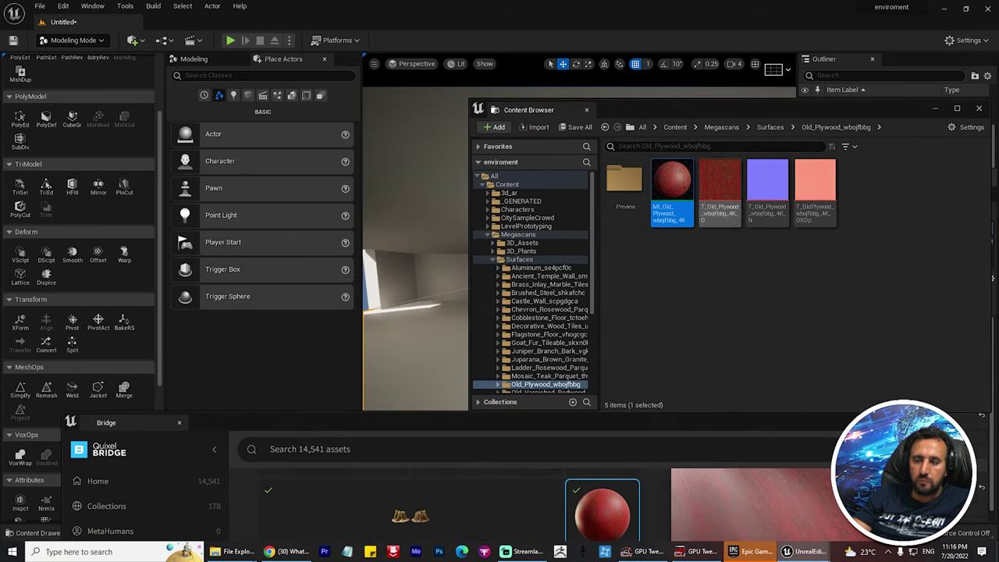
{"action": "mouse_move", "coordinate": [671, 188]}
{"action": "left_mouse_down"}
{"action": "mouse_move", "coordinate": [504, 353]}
{"action": "mouse_move", "coordinate": [427, 395]}
{"action": "left_mouse_up"}
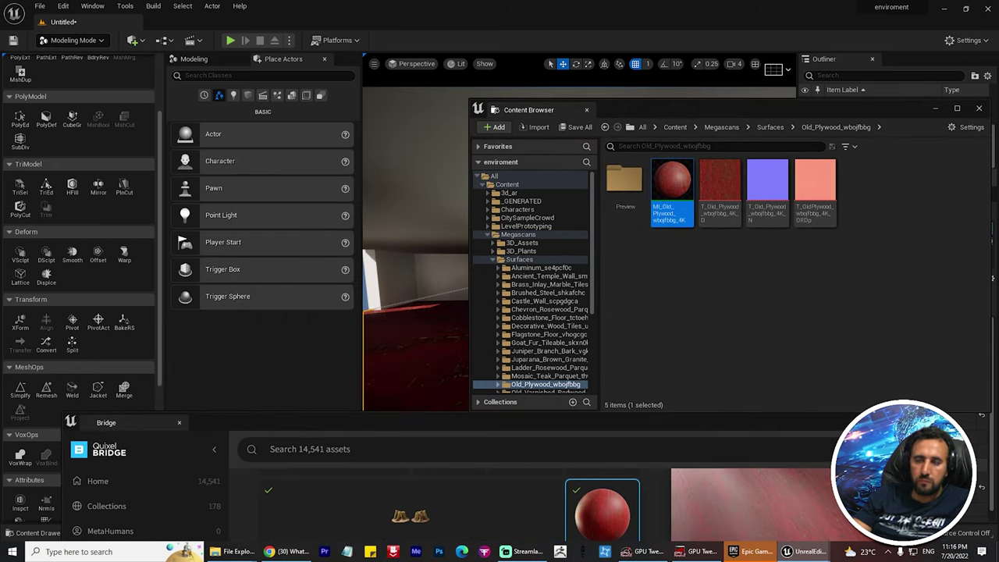
{"action": "left_click_drag", "start_coordinate": [547, 110], "coordinate": [760, 157]}
{"action": "key", "text": "f"}
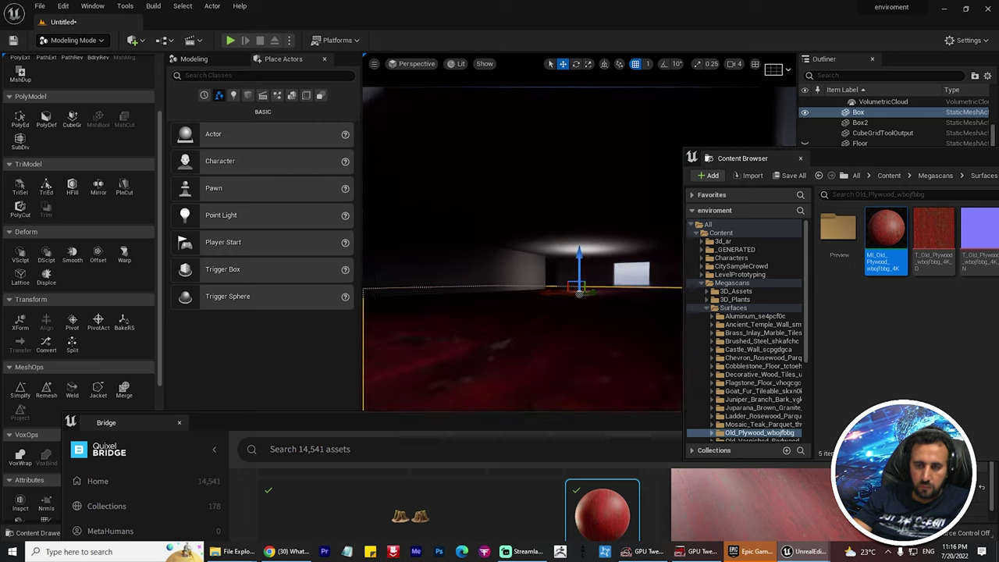
Select the covering Box2 slab and lift it up above the rooms.
{"action": "left_click", "coordinate": [579, 242]}
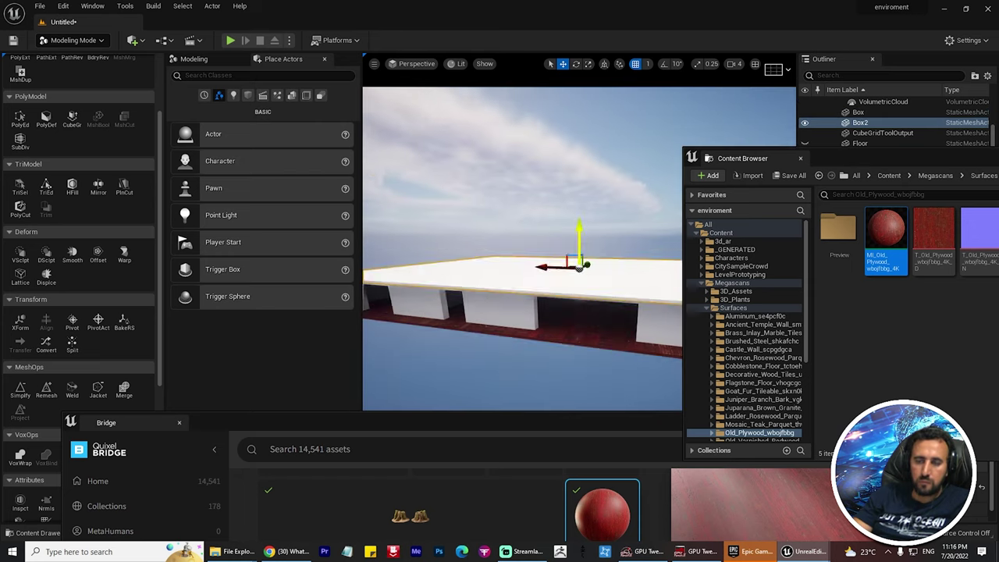
{"action": "left_click_drag", "start_coordinate": [579, 234], "coordinate": [579, 101]}
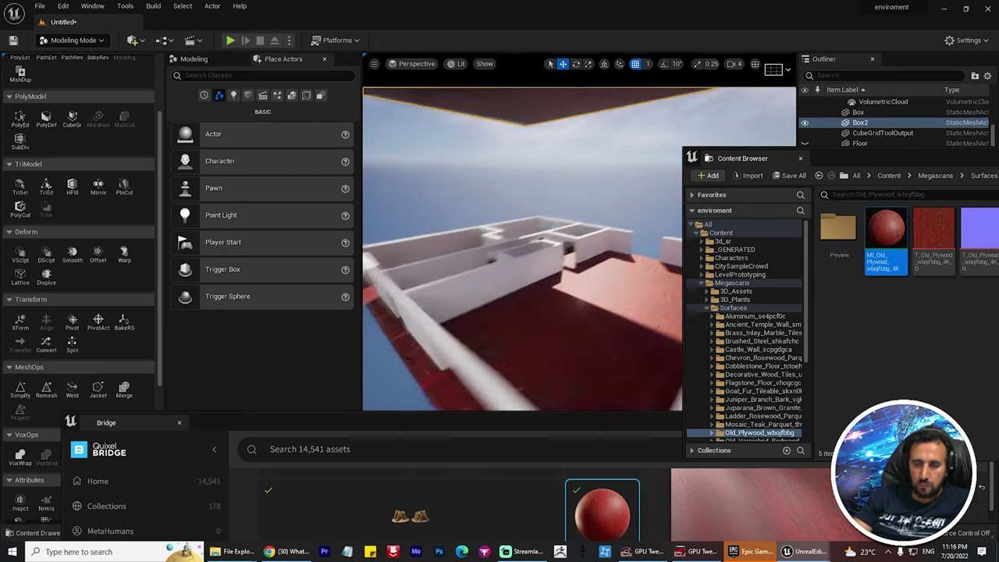
{"action": "right_click_drag", "start_coordinate": [539, 250], "coordinate": [539, 281]}
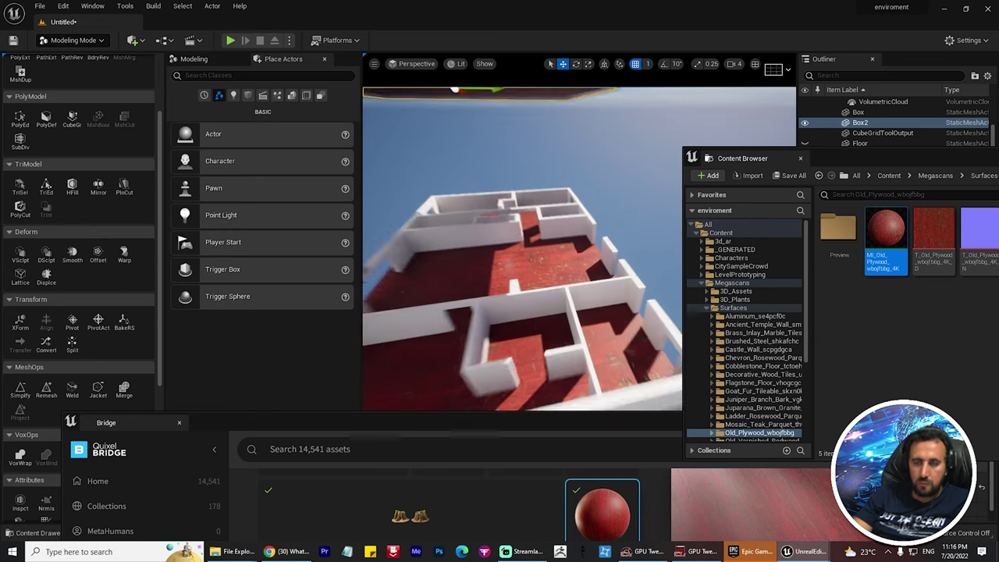
{"action": "right_click_drag", "start_coordinate": [607, 133], "coordinate": [607, 133]}
Delete the Box2 slab and rotate the sun to shift wall shadows across the floor.
{"action": "key", "text": "Delete"}
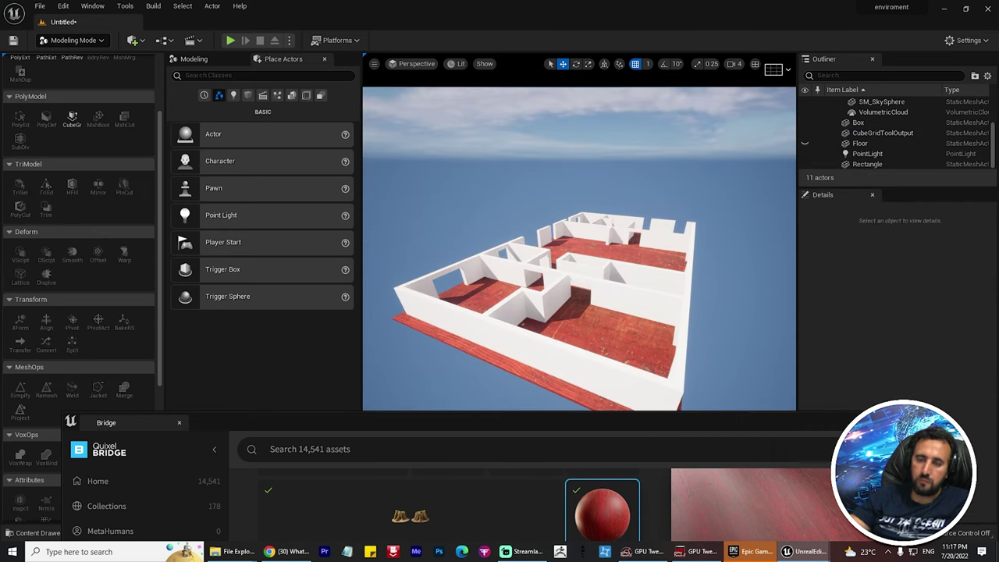
{"action": "mouse_move", "coordinate": [578, 249]}
{"action": "right_mouse_down"}
{"action": "mouse_move", "coordinate": [562, 274]}
{"action": "mouse_move", "coordinate": [582, 258]}
{"action": "mouse_move", "coordinate": [562, 258]}
{"action": "right_mouse_up"}
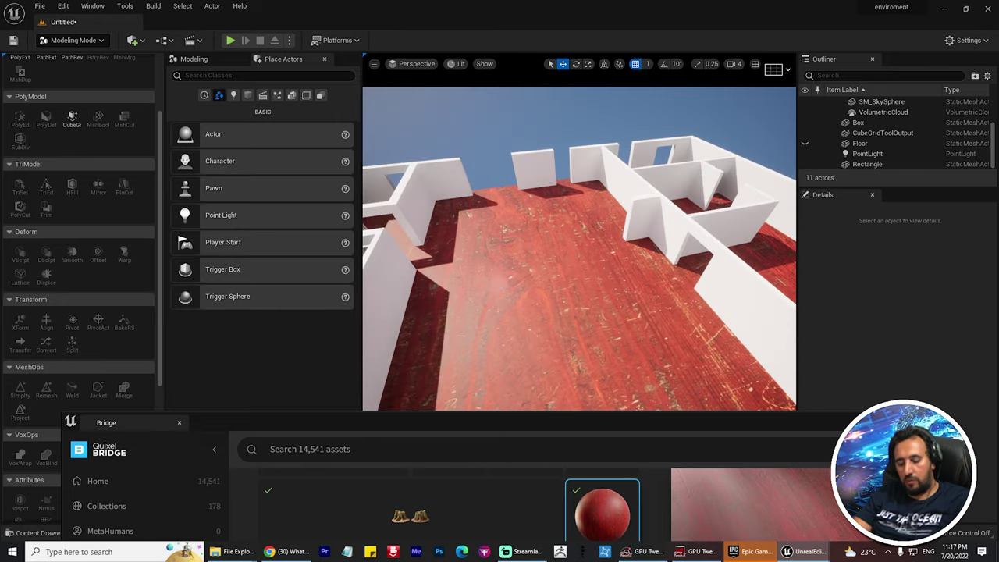
{"action": "key", "text": "ctrl+l"}
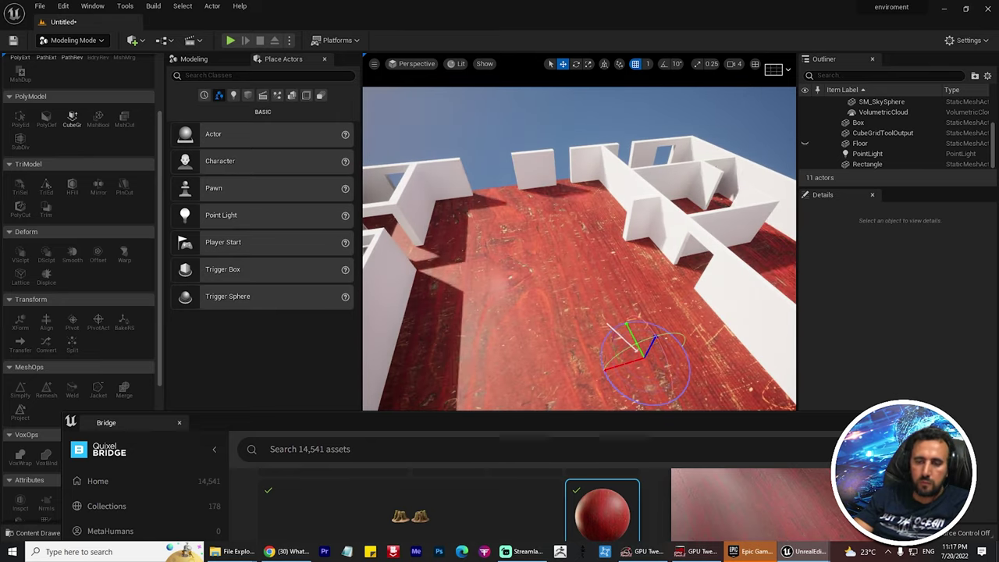
{"action": "key", "text": "ctrl+l"}
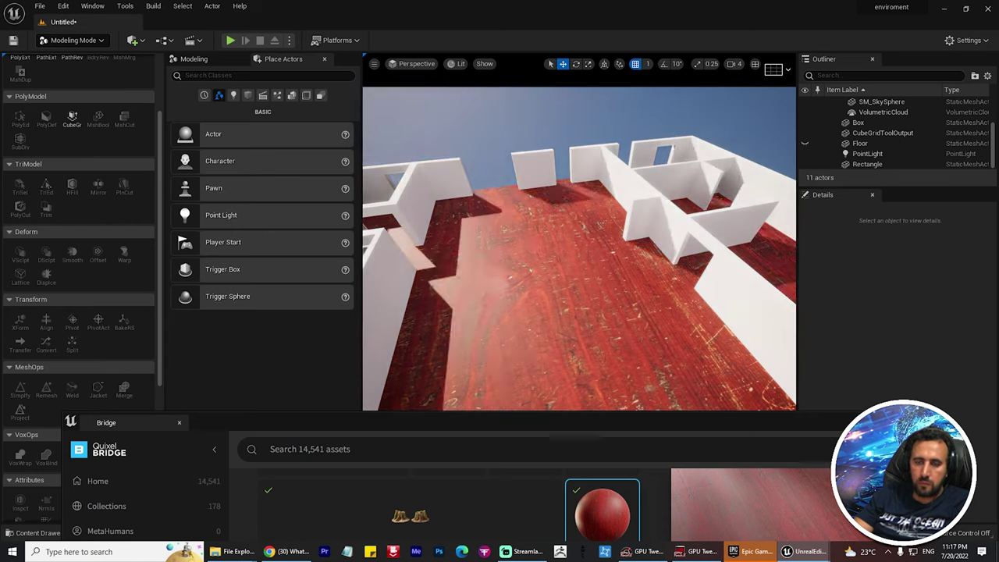
Select the CubeGridToolOutput walls mesh and zoom in on it.
{"action": "left_click", "coordinate": [578, 273]}
{"action": "scroll", "coordinate": [78, 234], "scroll_direction": "up", "scroll_amount": 2}
{"action": "scroll", "coordinate": [78, 234], "scroll_direction": "up", "scroll_amount": 2}
{"action": "scroll", "coordinate": [78, 234], "scroll_direction": "up", "scroll_amount": 2}
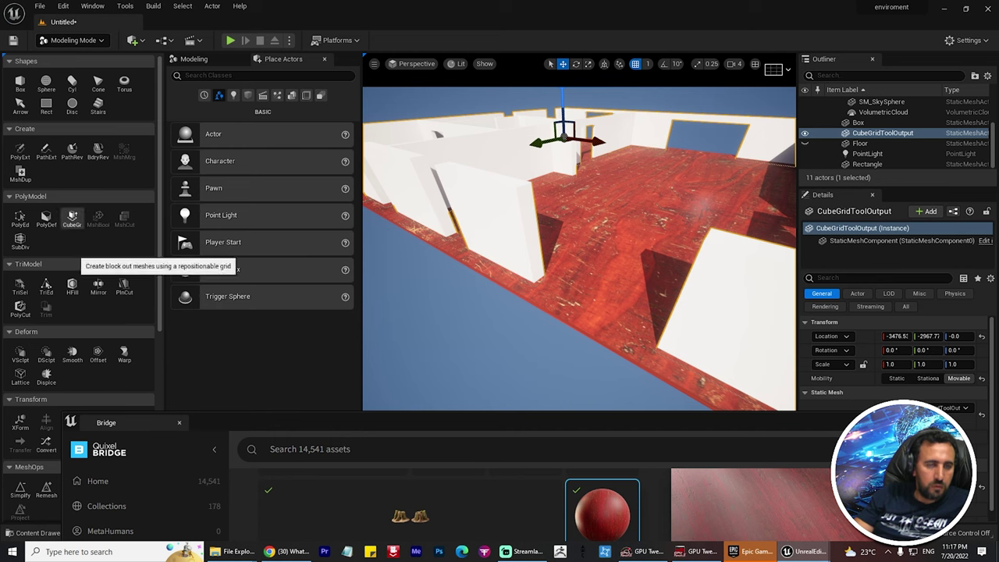
Start Cube Grid editing on the walls and frame the whole room mesh in view.
{"action": "left_click", "coordinate": [72, 217]}
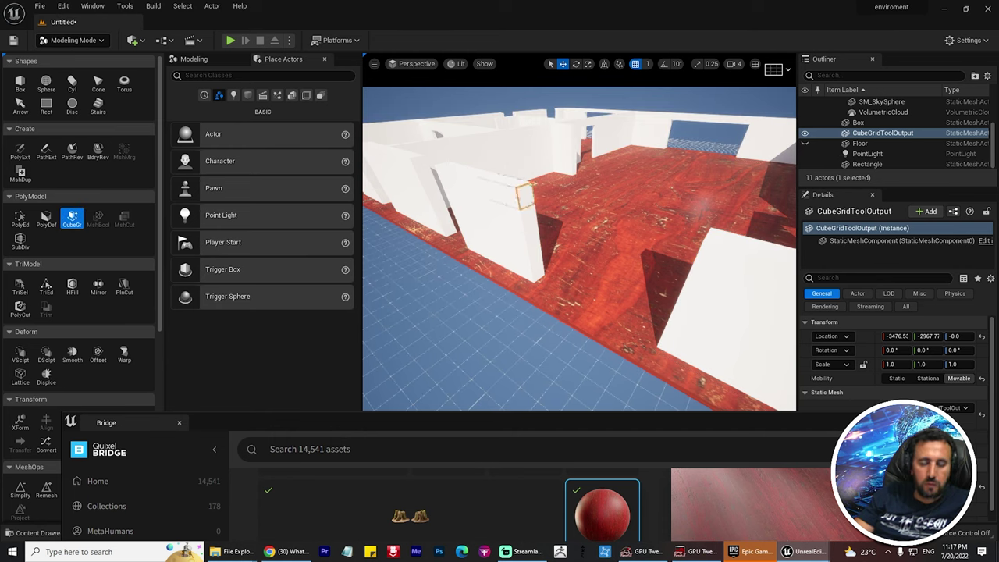
{"action": "scroll", "coordinate": [672, 270], "scroll_direction": "down", "scroll_amount": 3}
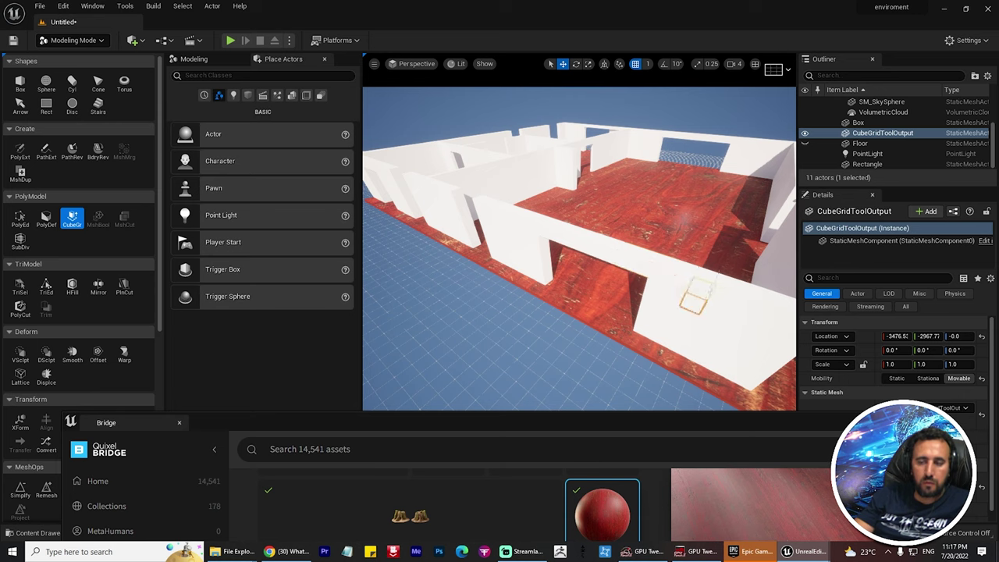
{"action": "right_click_drag", "start_coordinate": [672, 269], "coordinate": [640, 234]}
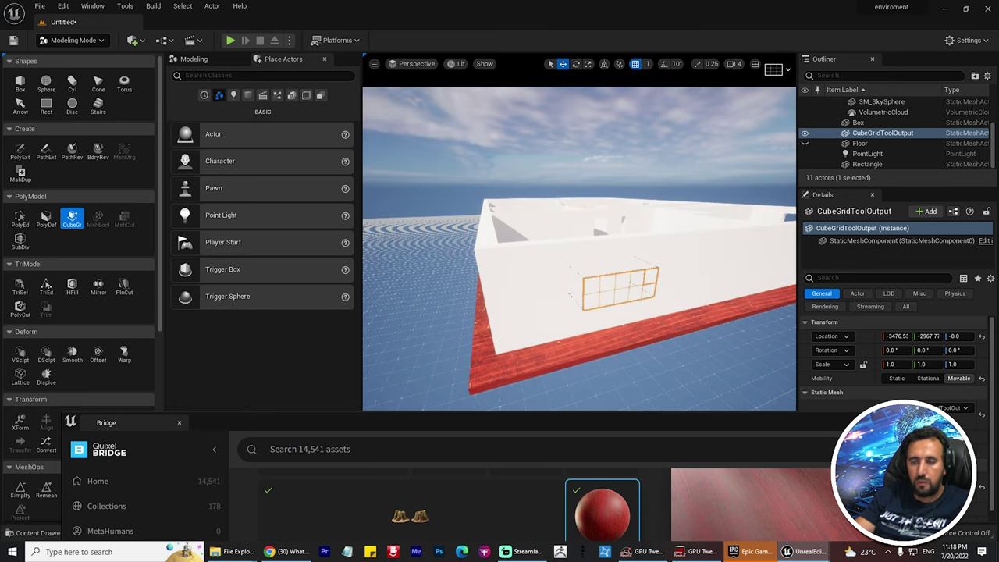
{"action": "scroll", "coordinate": [620, 289], "scroll_direction": "up", "scroll_amount": 2}
{"action": "scroll", "coordinate": [620, 289], "scroll_direction": "up", "scroll_amount": 2}
{"action": "scroll", "coordinate": [620, 289], "scroll_direction": "up", "scroll_amount": 2}
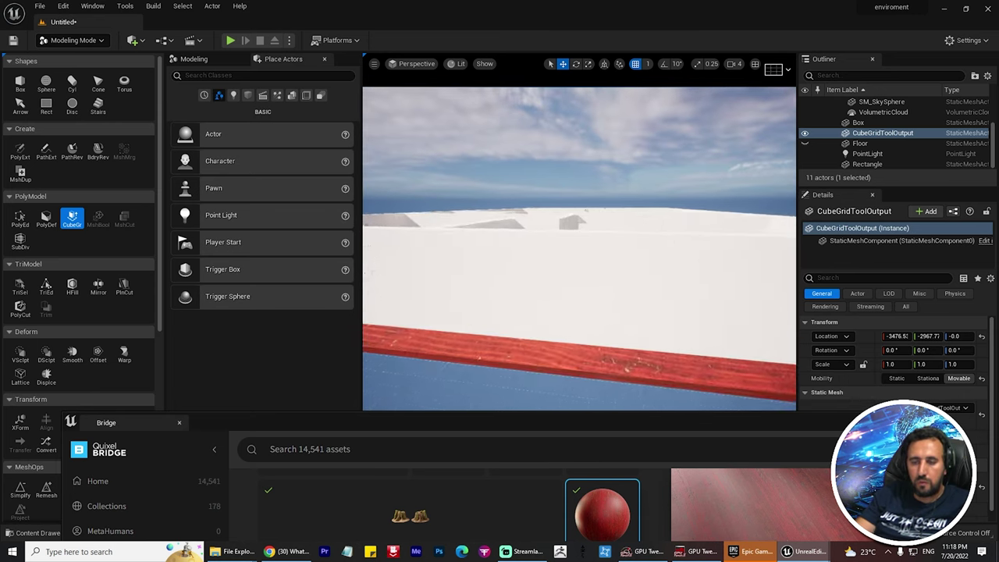
{"action": "key", "text": "f"}
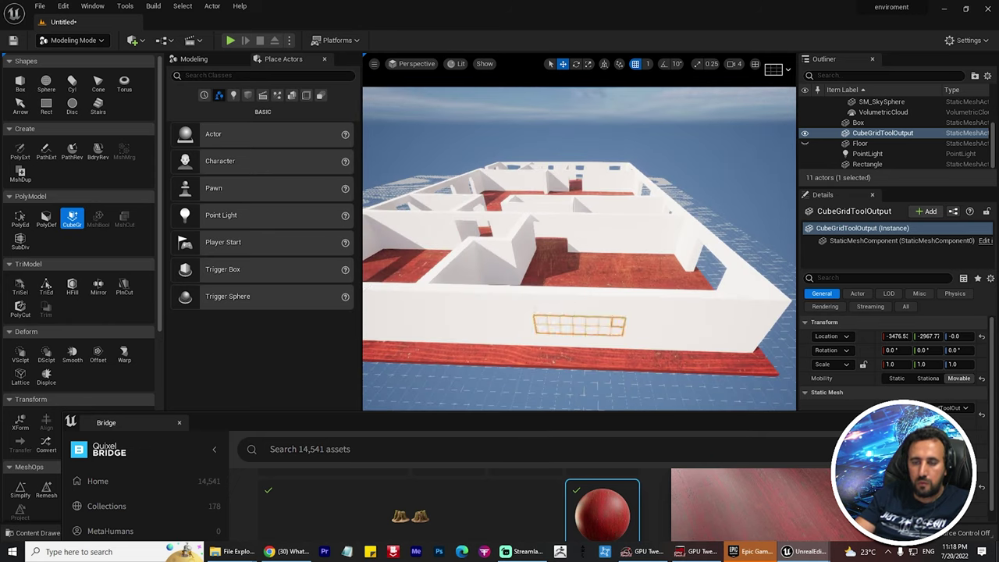
Angle the view onto the outer wall's window grid and swing the sunlight to brighten the plywood floor.
{"action": "right_click_drag", "start_coordinate": [579, 312], "coordinate": [580, 258]}
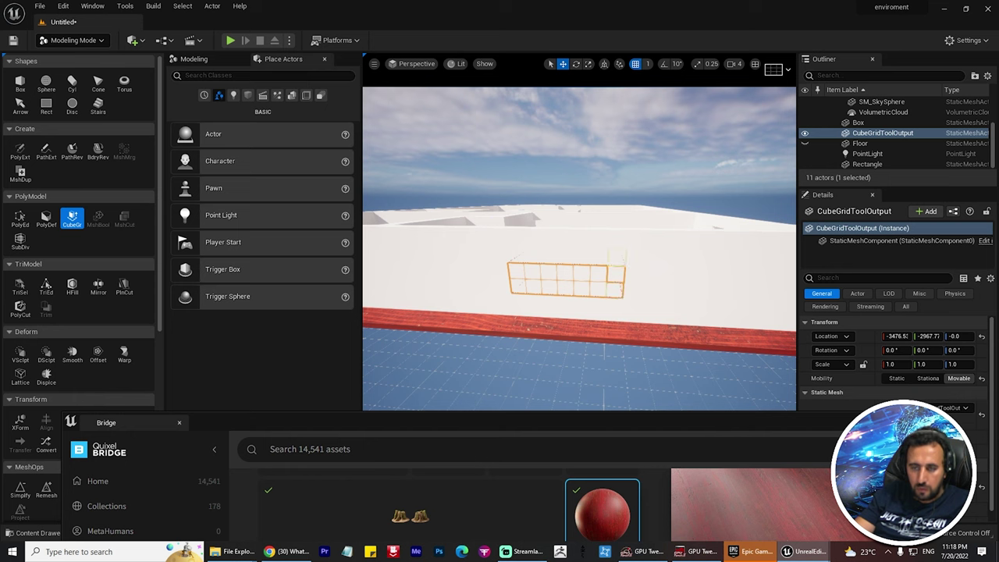
{"action": "mouse_move", "coordinate": [579, 269]}
{"action": "left_mouse_down", "text": "alt"}
{"action": "mouse_move", "coordinate": [547, 265]}
{"action": "mouse_move", "coordinate": [546, 335]}
{"action": "left_mouse_up", "text": "alt"}
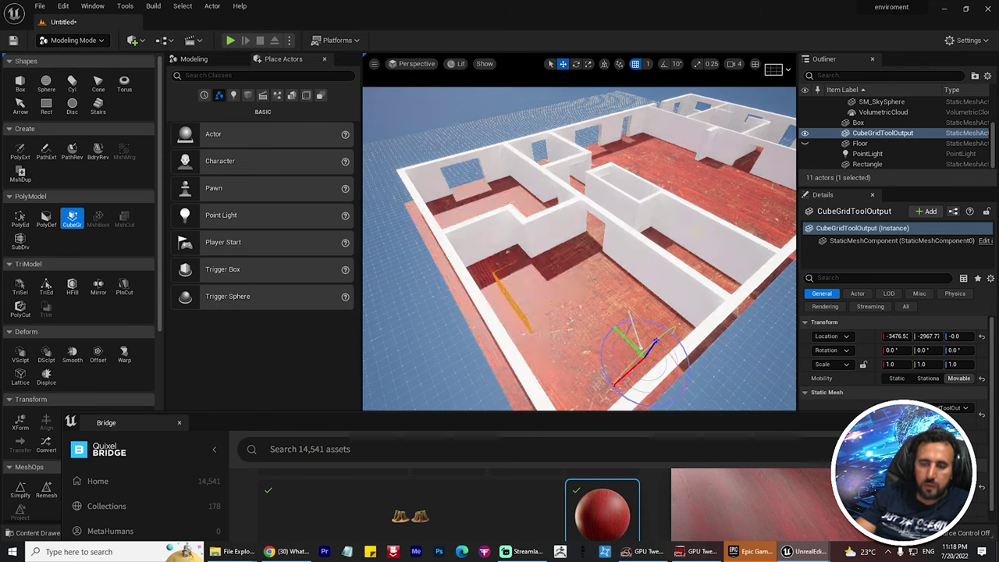
{"action": "left_click_drag", "start_coordinate": [602, 512], "coordinate": [648, 351]}
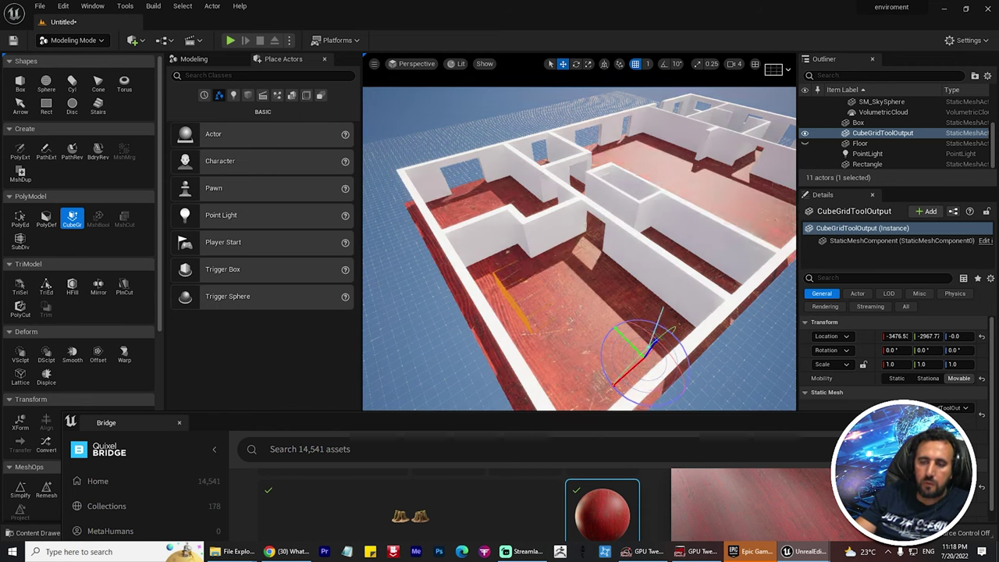